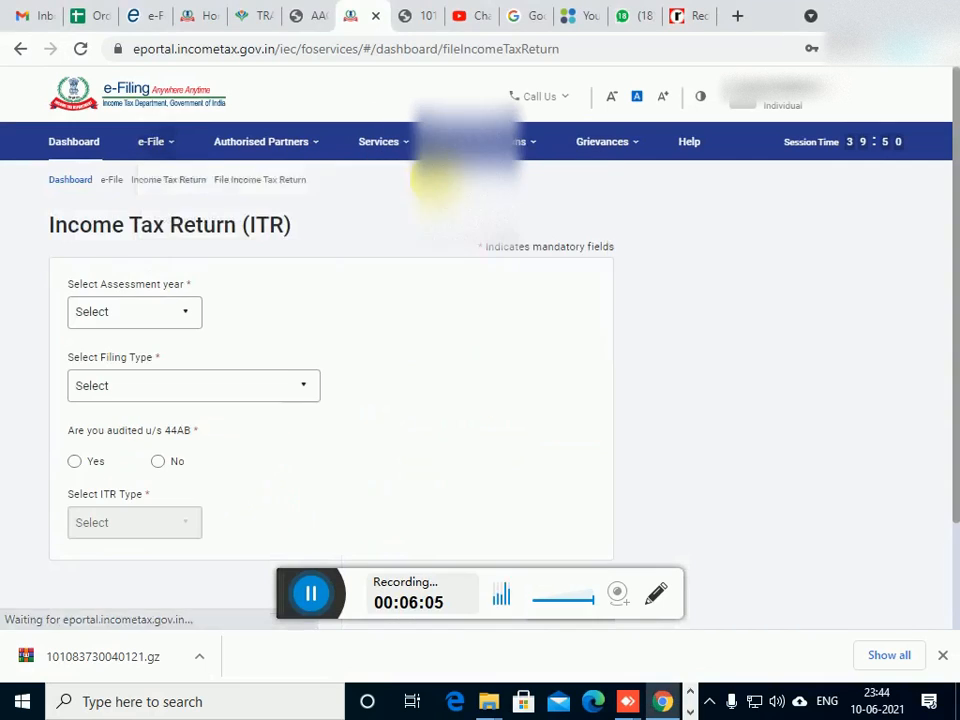
# Set the assessment year to 2021-22 (Current A.Y.) for the income tax return and continue
pyautogui.click(163, 314)
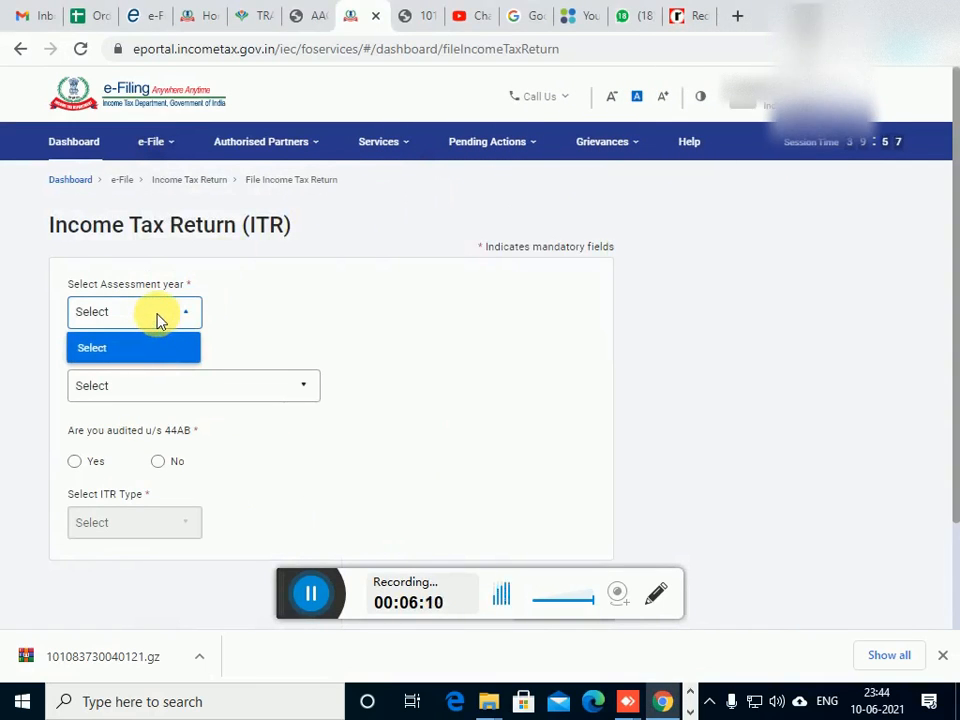
pyautogui.click(186, 313)
pyautogui.press('Down')
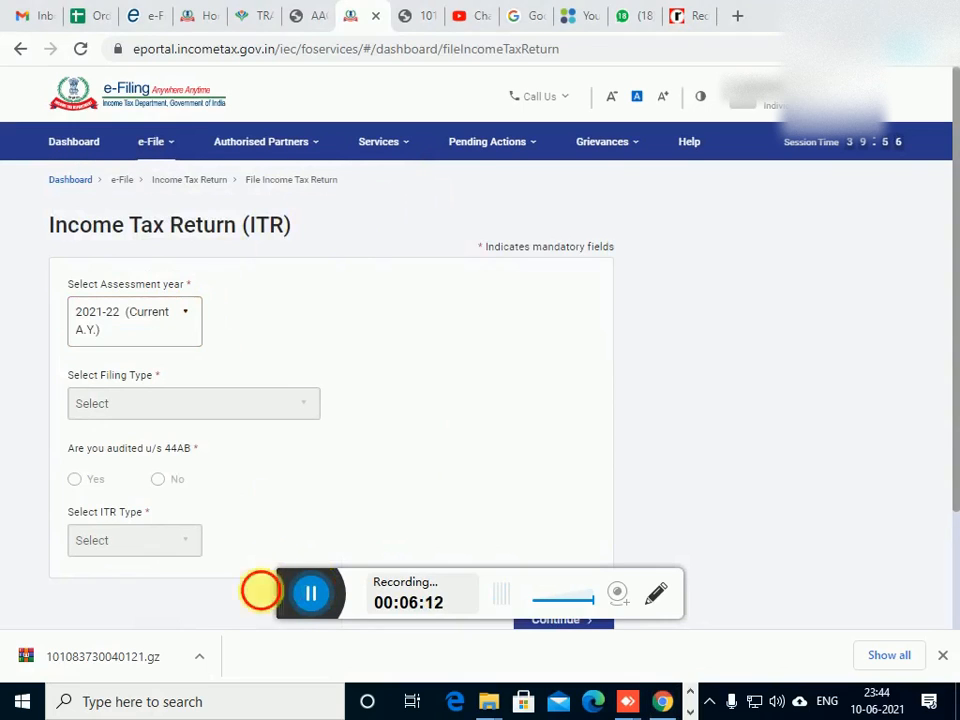
pyautogui.scroll(-1, 277, 462)
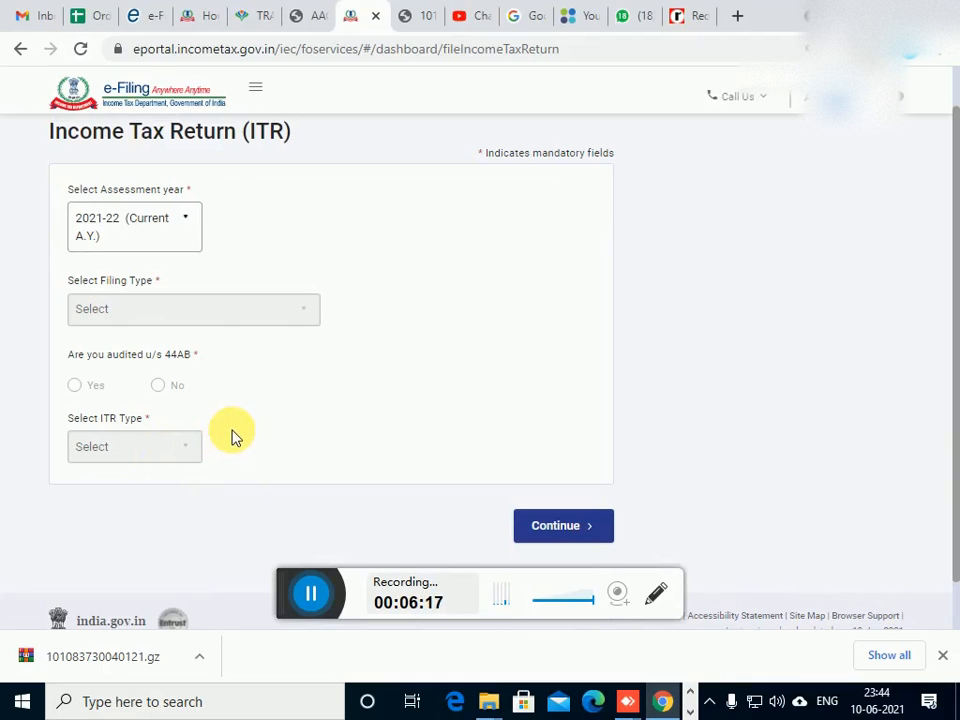
pyautogui.scroll(1, 255, 422)
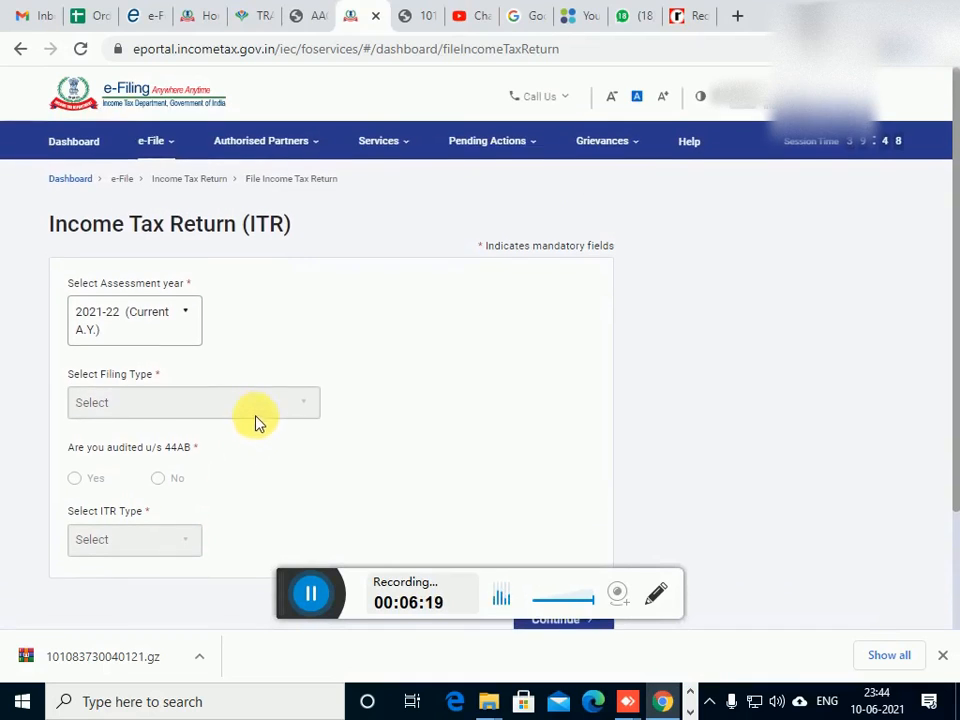
pyautogui.scroll(-1, 225, 415)
pyautogui.scroll(1, 94, 330)
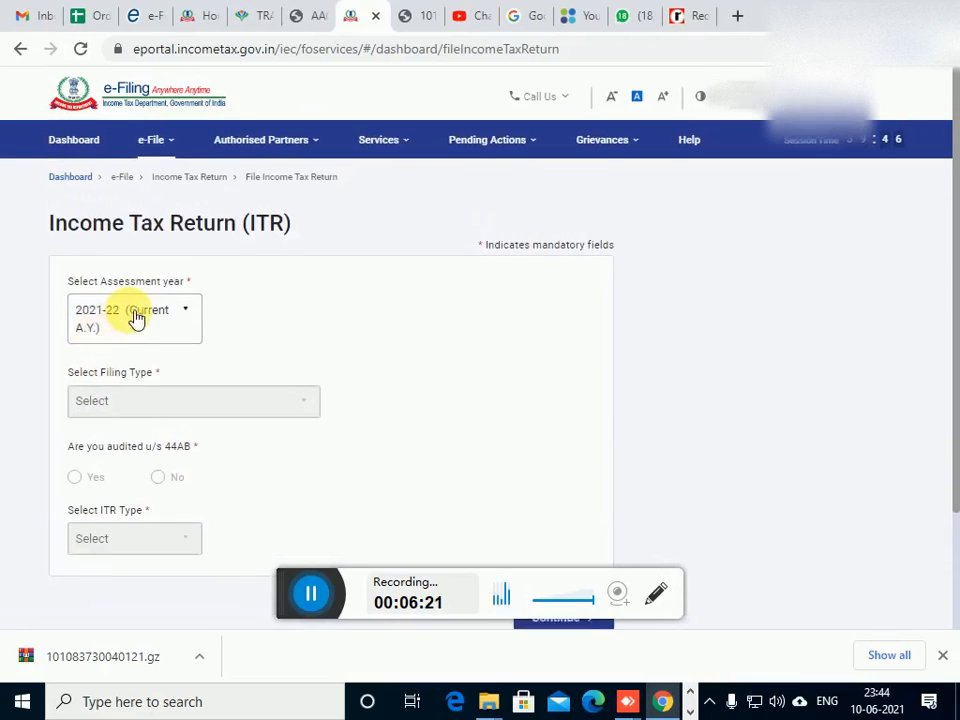
pyautogui.scroll(-2, 168, 346)
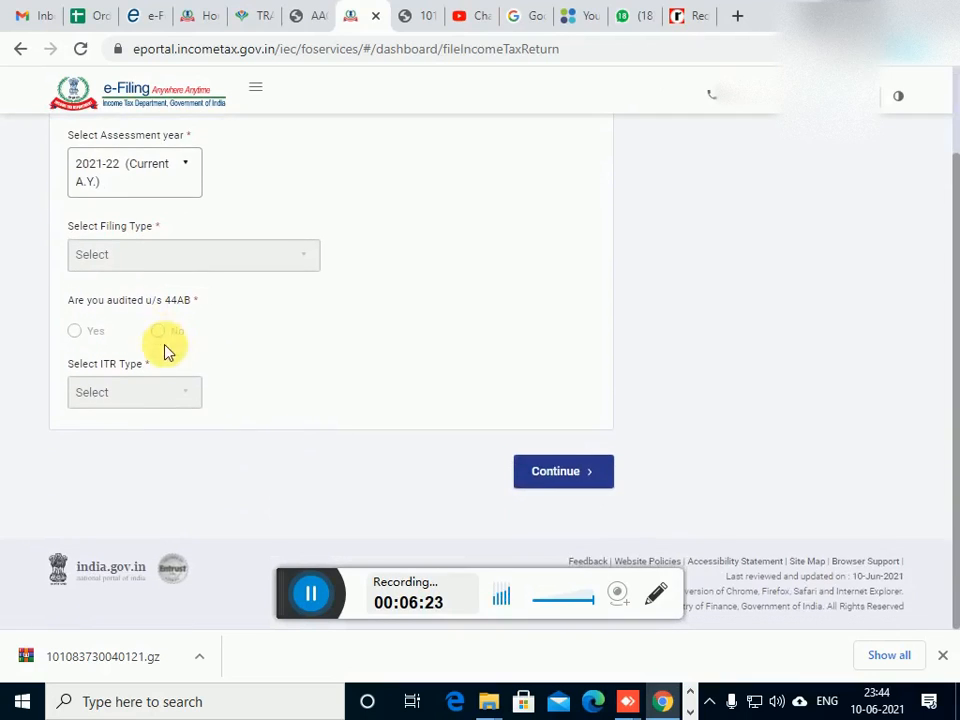
pyautogui.click(534, 480)
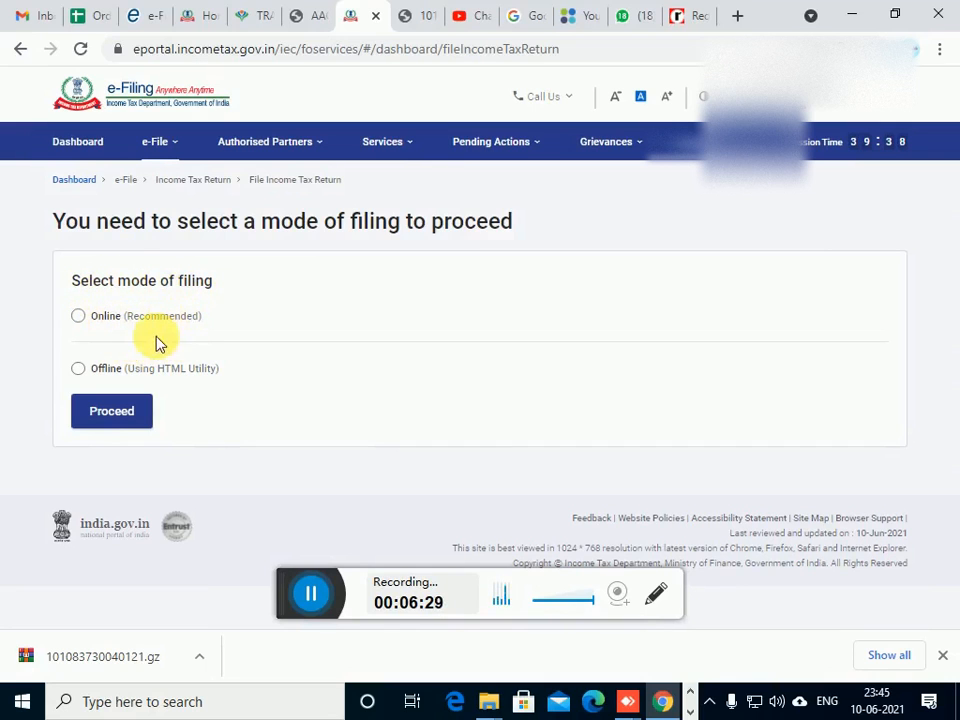
# Choose the Online mode of filing and start a new filing instead of resuming the saved draft
pyautogui.click(80, 318)
pyautogui.click(111, 414)
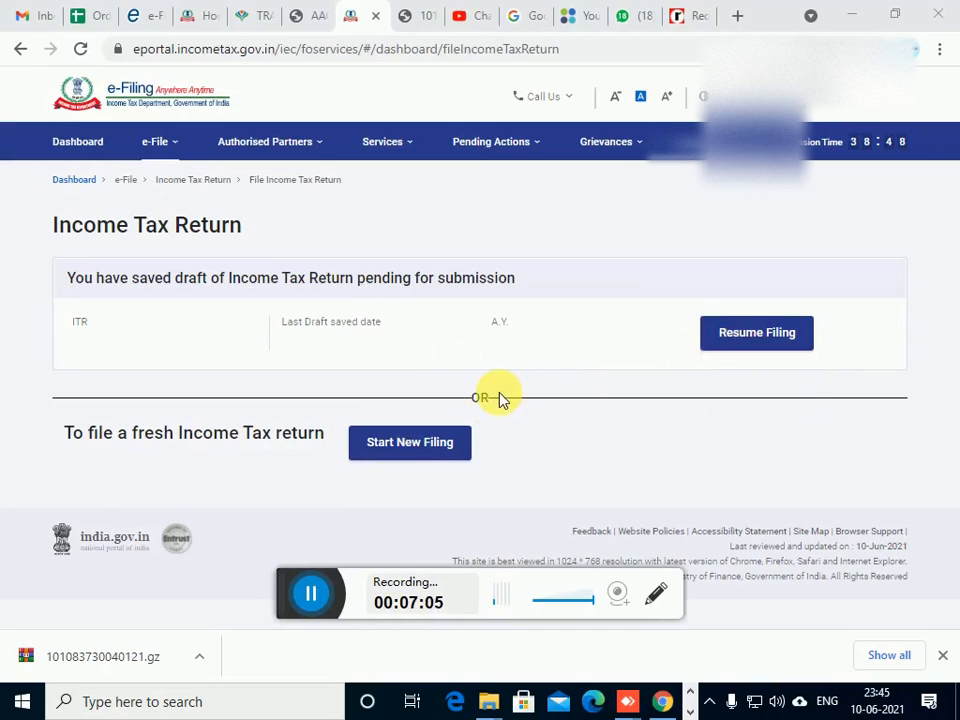
pyautogui.click(417, 450)
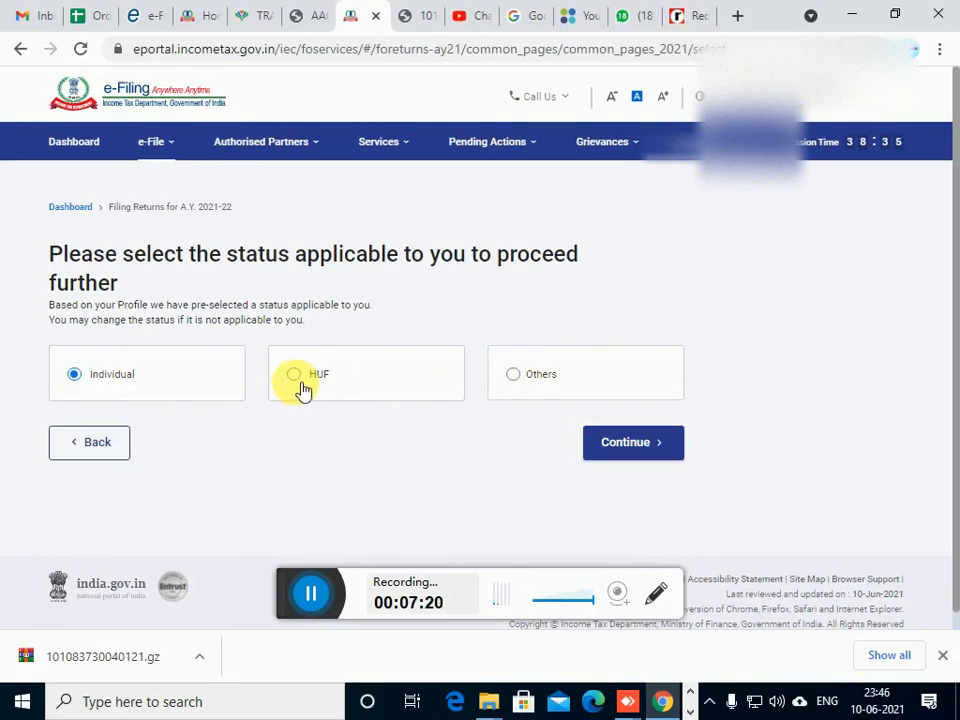
# Try the Others status to look through its taxpayer categories and switch back to Individual
pyautogui.click(514, 377)
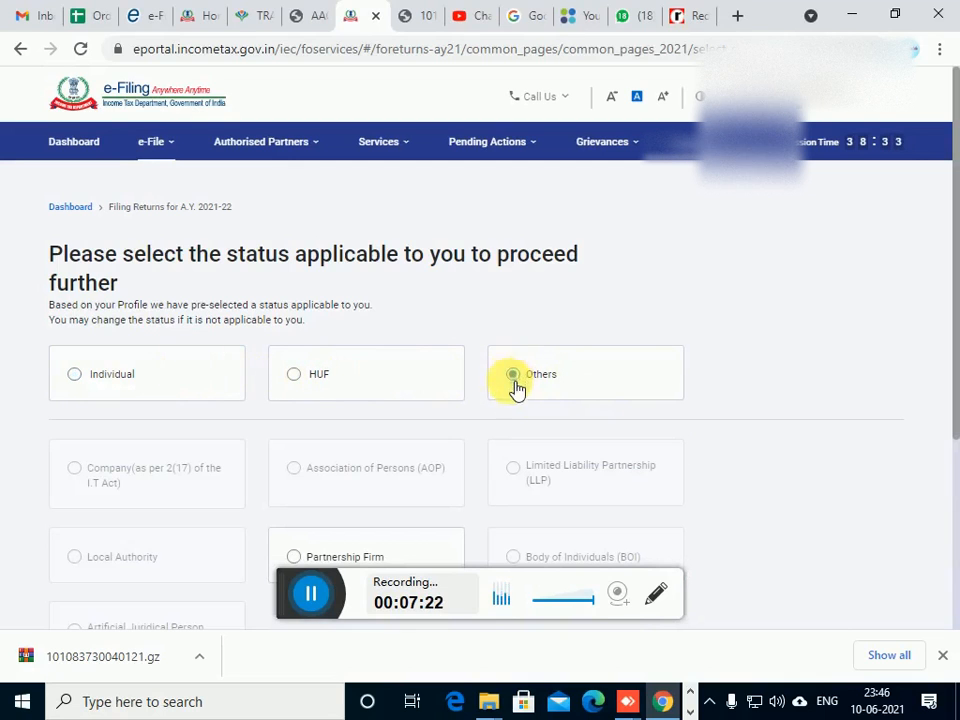
pyautogui.scroll(-1, 579, 398)
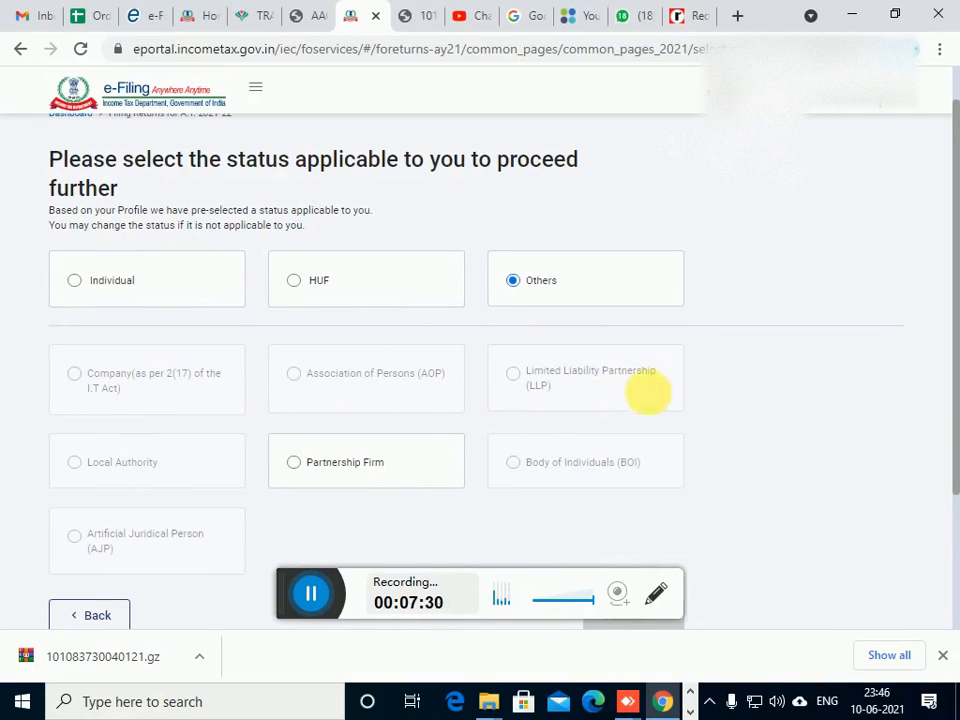
pyautogui.scroll(-1, 400, 456)
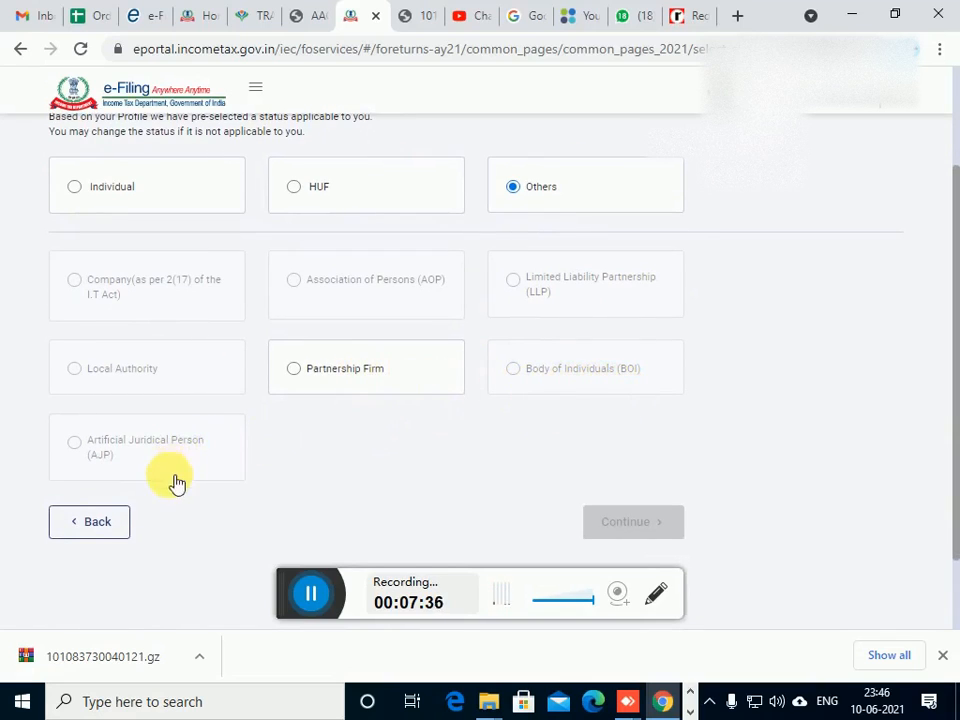
pyautogui.scroll(2, 175, 500)
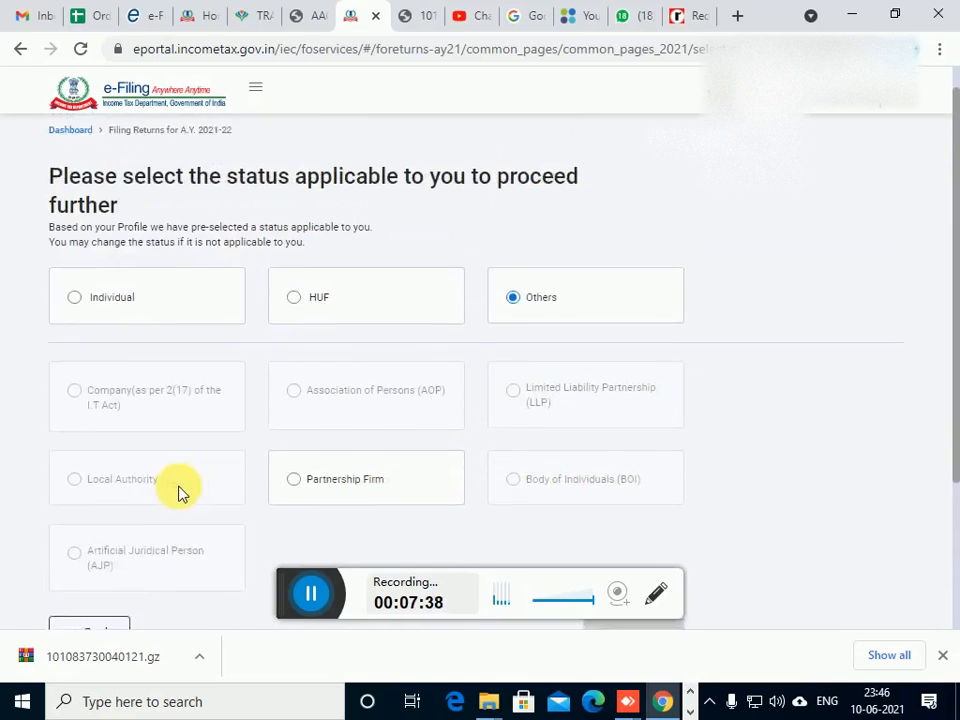
pyautogui.click(76, 378)
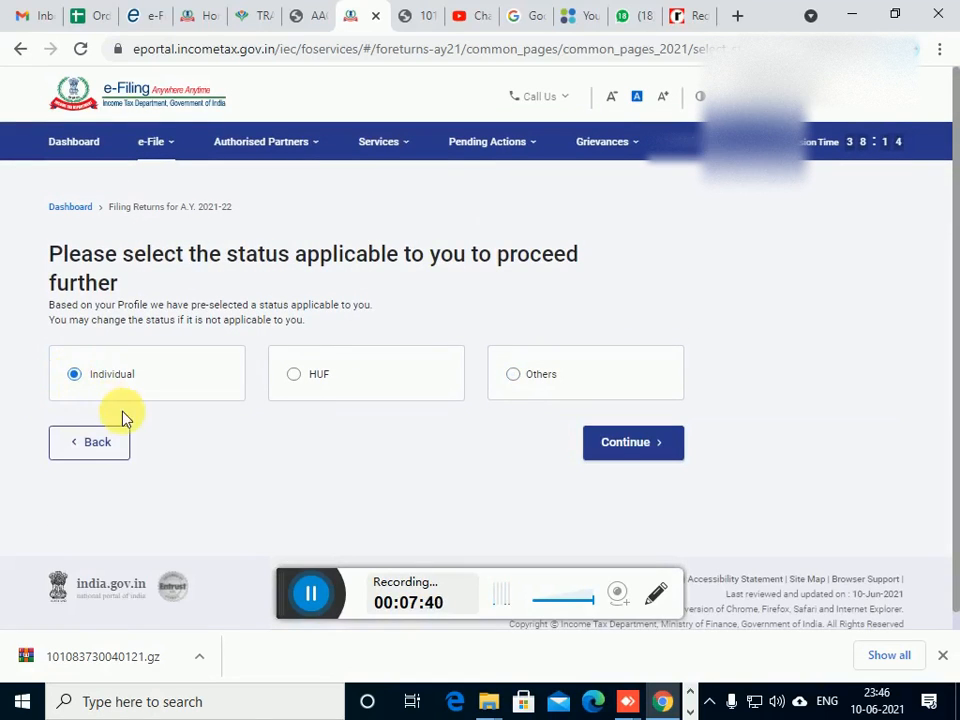
# Continue with the Individual status and proceed with the ITR - 1 form
pyautogui.click(621, 443)
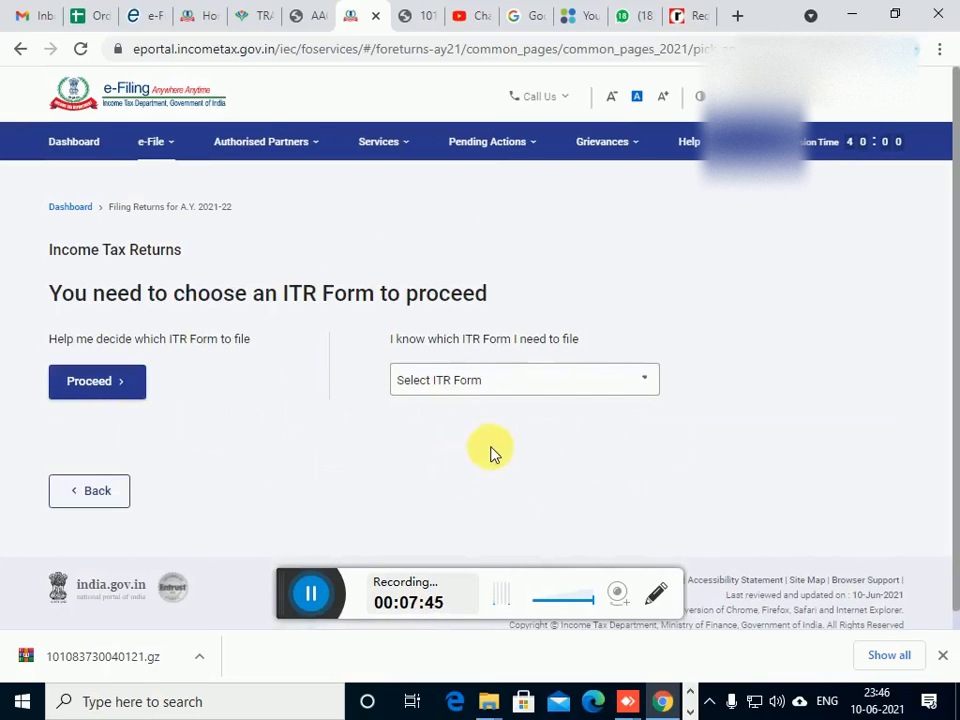
pyautogui.click(501, 388)
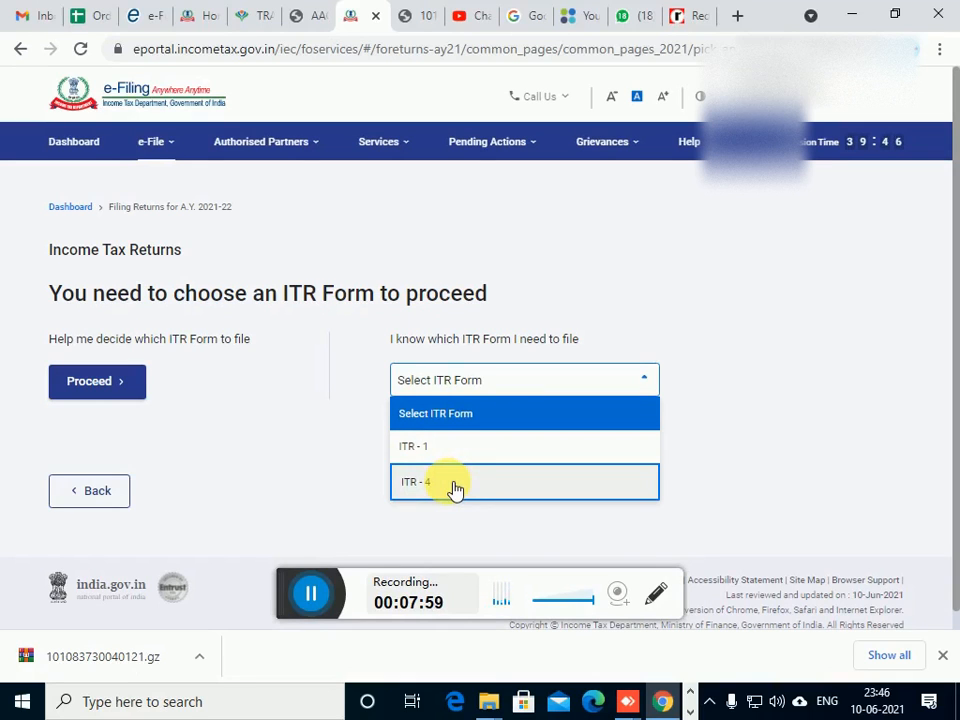
pyautogui.click(448, 450)
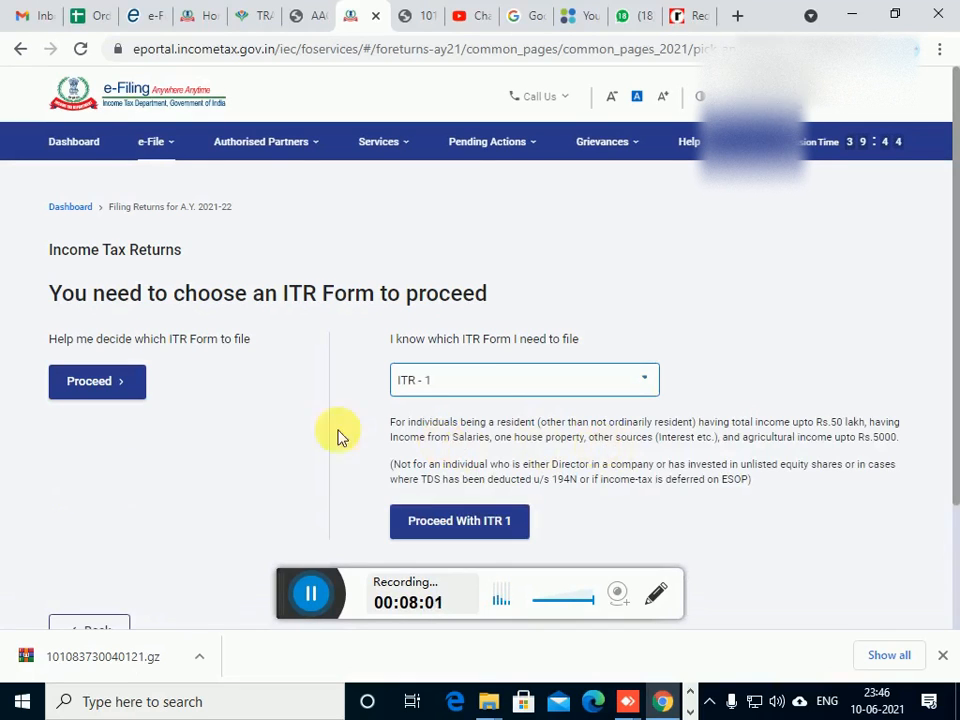
pyautogui.scroll(-1, 400, 440)
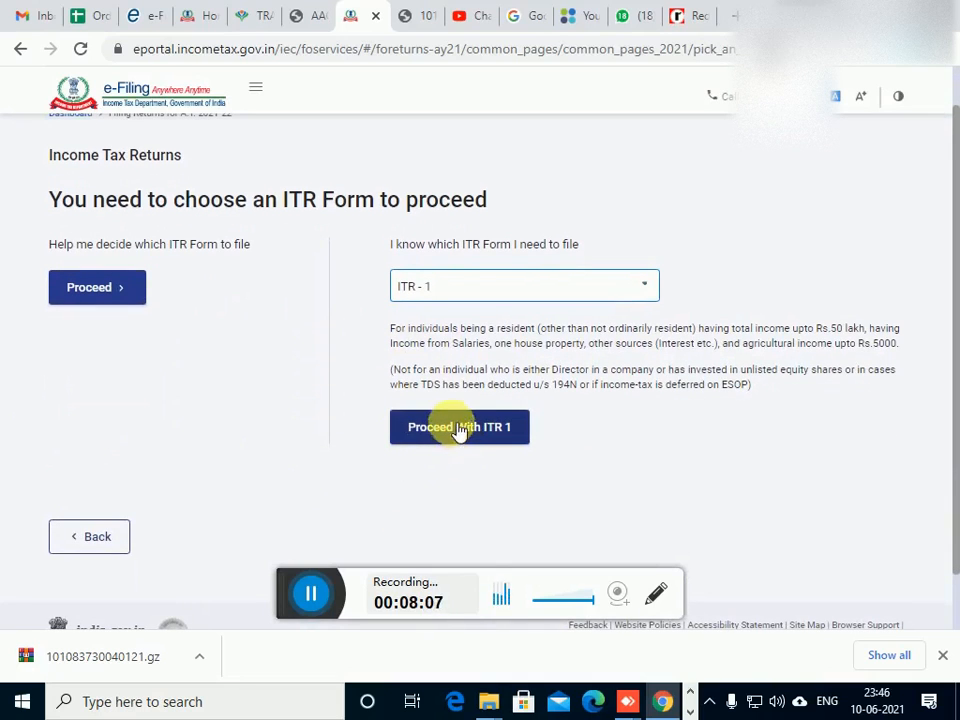
pyautogui.click(458, 428)
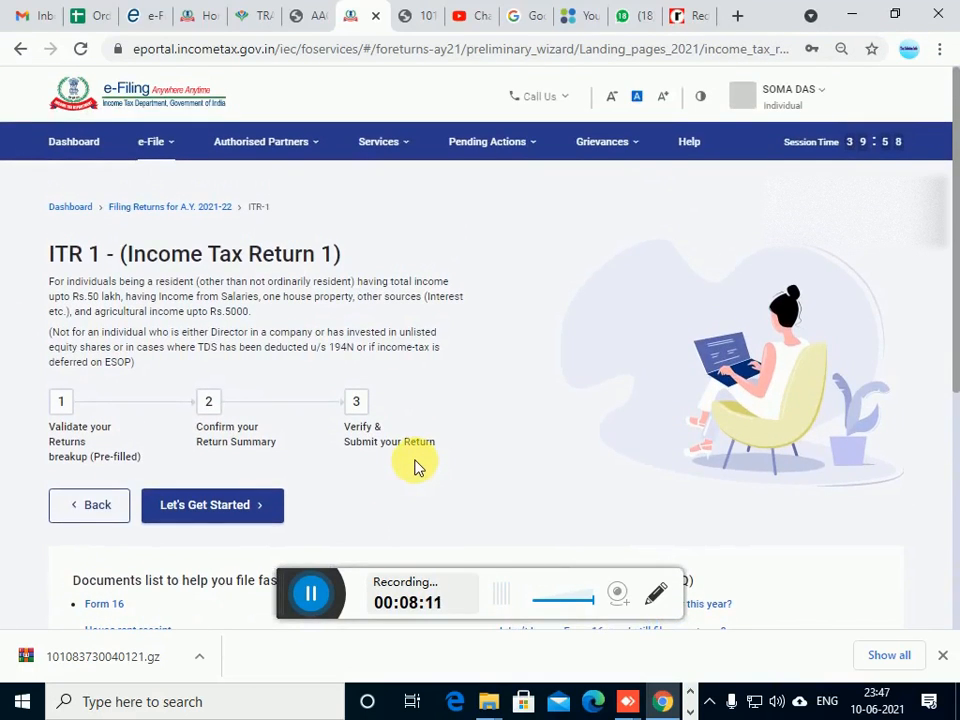
# Examine the full list of documents that can help with tax filing for ITR 1 and close it
pyautogui.scroll(-2, 418, 468)
pyautogui.scroll(1, 402, 467)
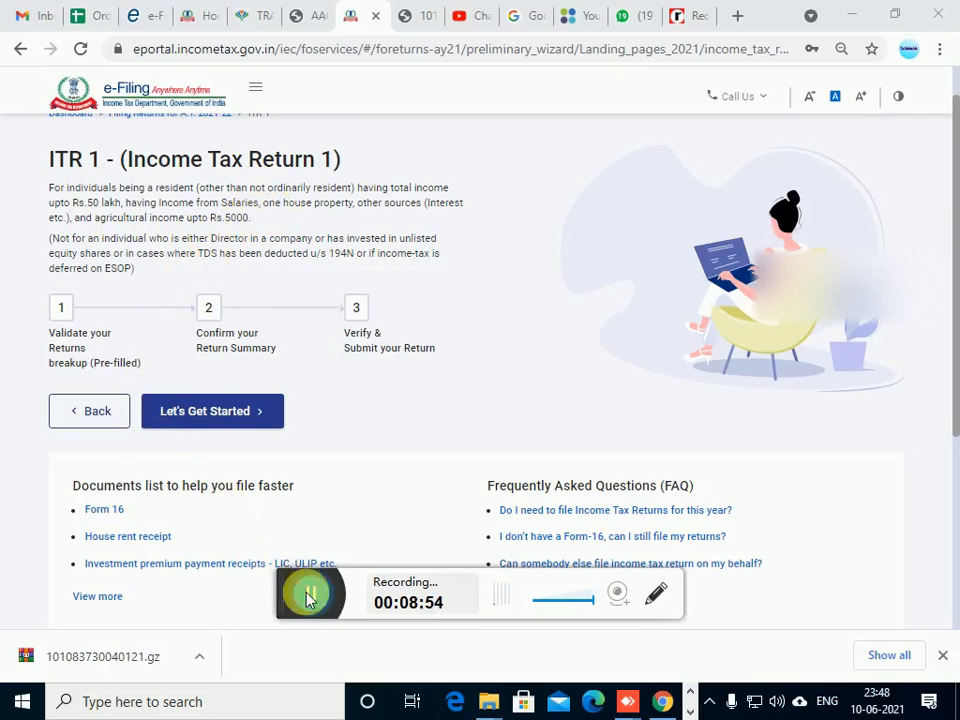
pyautogui.scroll(-2, 221, 482)
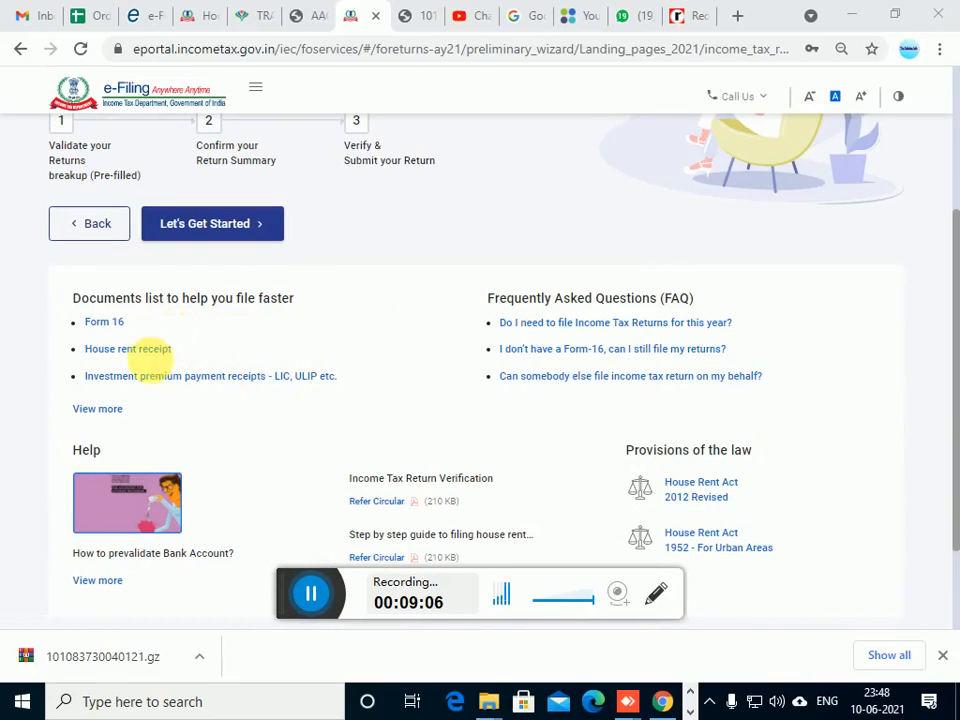
pyautogui.click(105, 412)
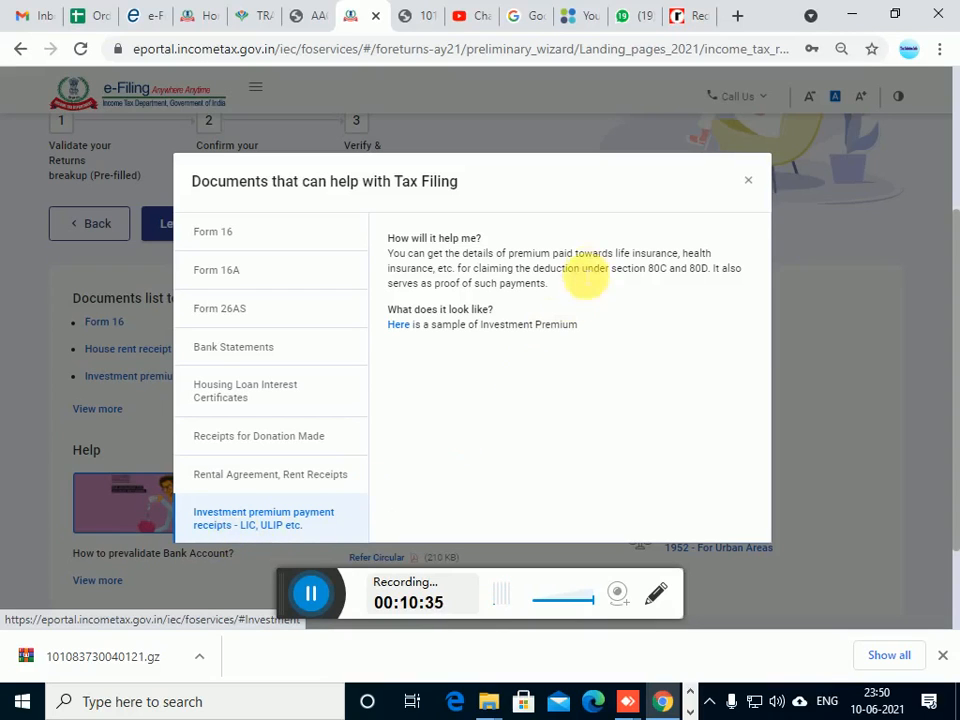
pyautogui.click(750, 183)
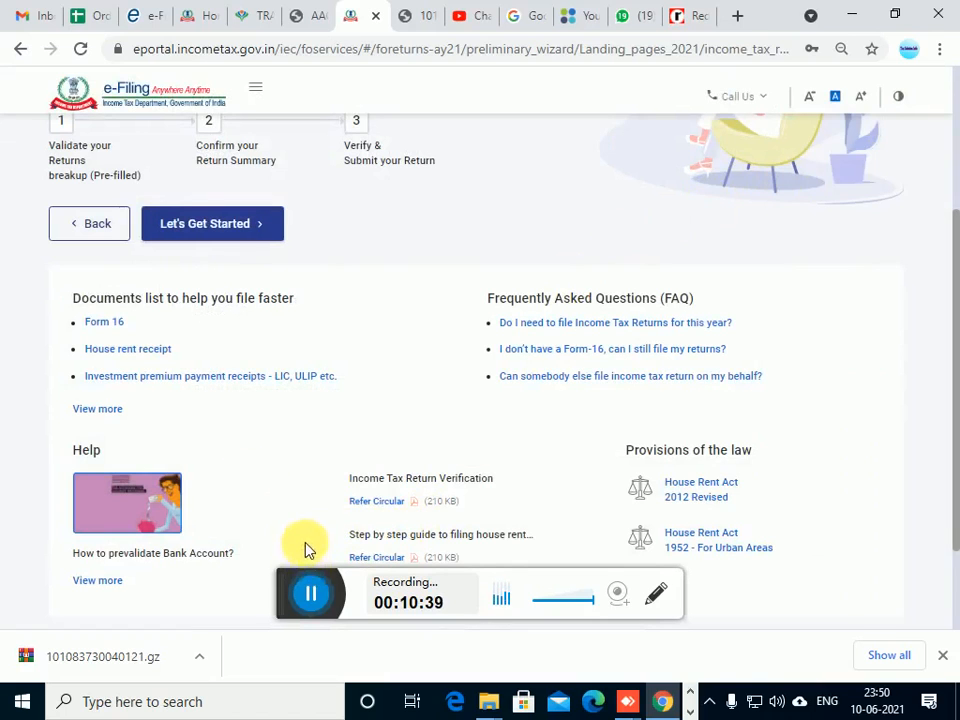
# Get started with the ITR 1 return and dismiss the browser's downloads bar
pyautogui.scroll(2, 292, 430)
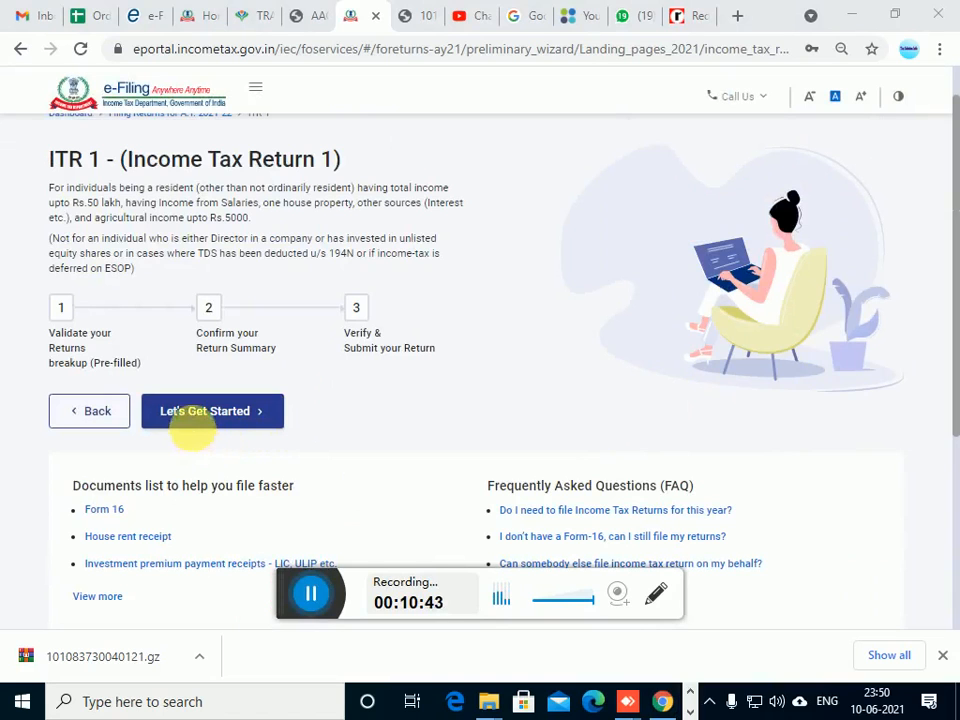
pyautogui.click(236, 418)
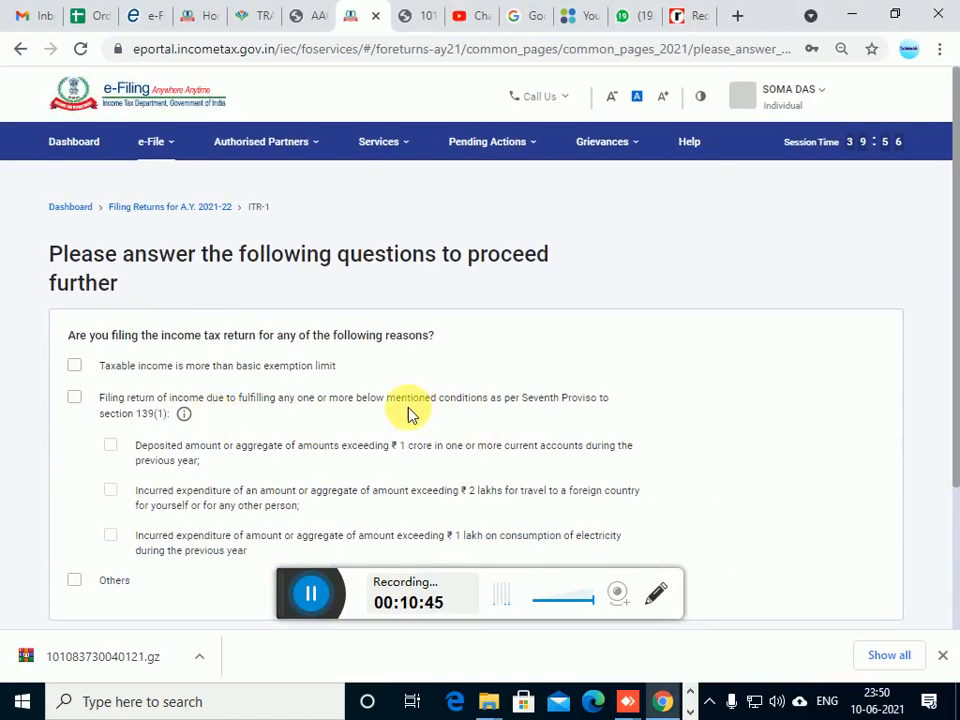
pyautogui.scroll(-1, 409, 413)
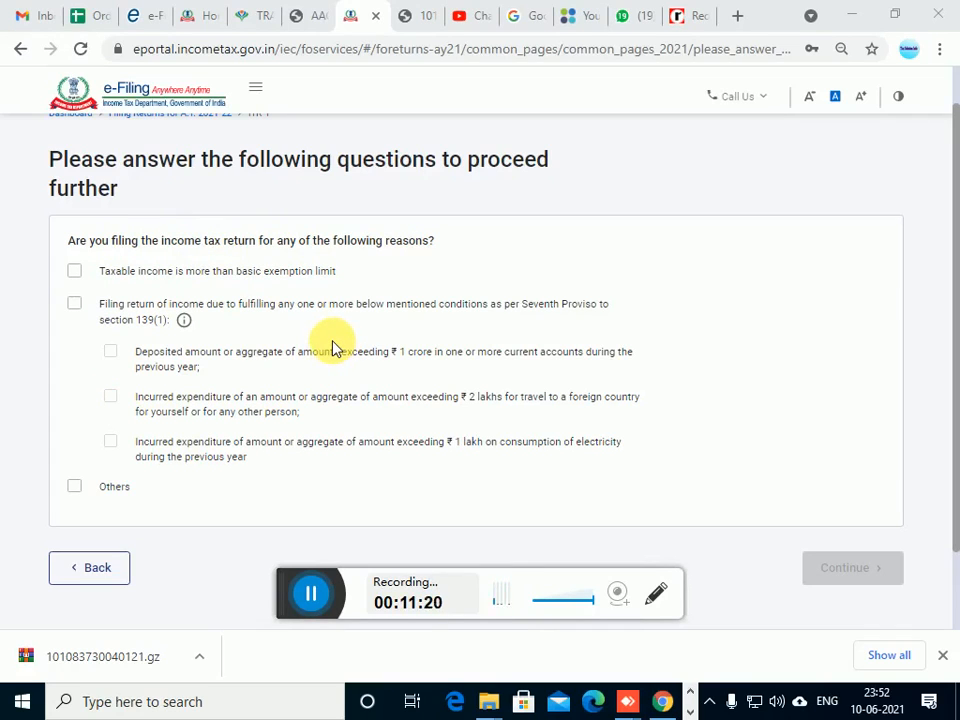
pyautogui.click(943, 656)
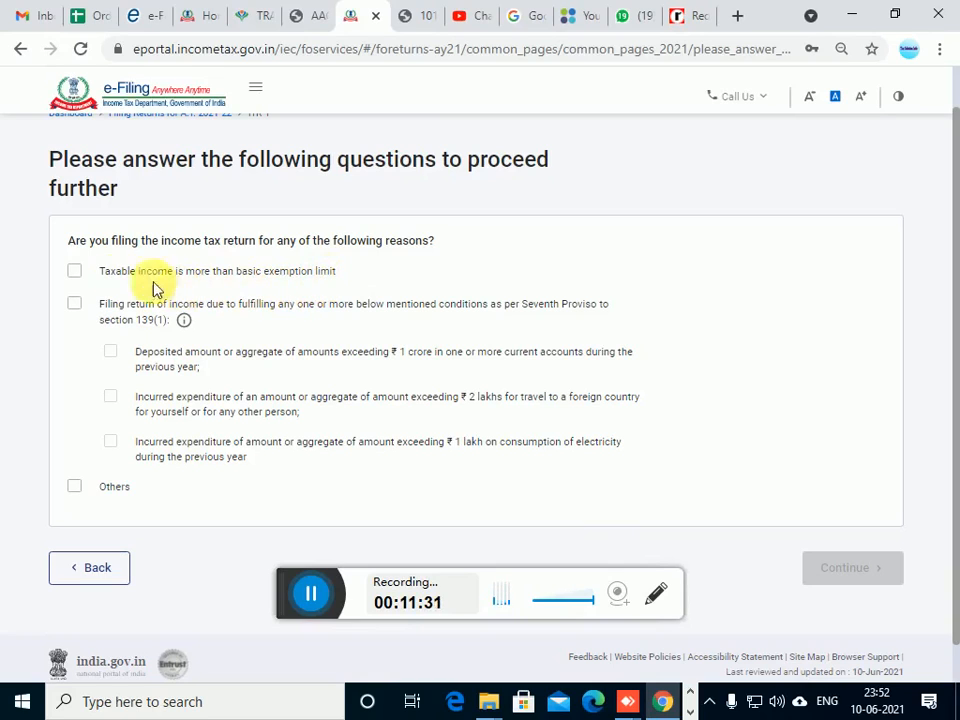
# Try the taxable income reason and the Seventh Proviso reason with its foreign travel and electricity conditions, clearing them all again
pyautogui.click(80, 276)
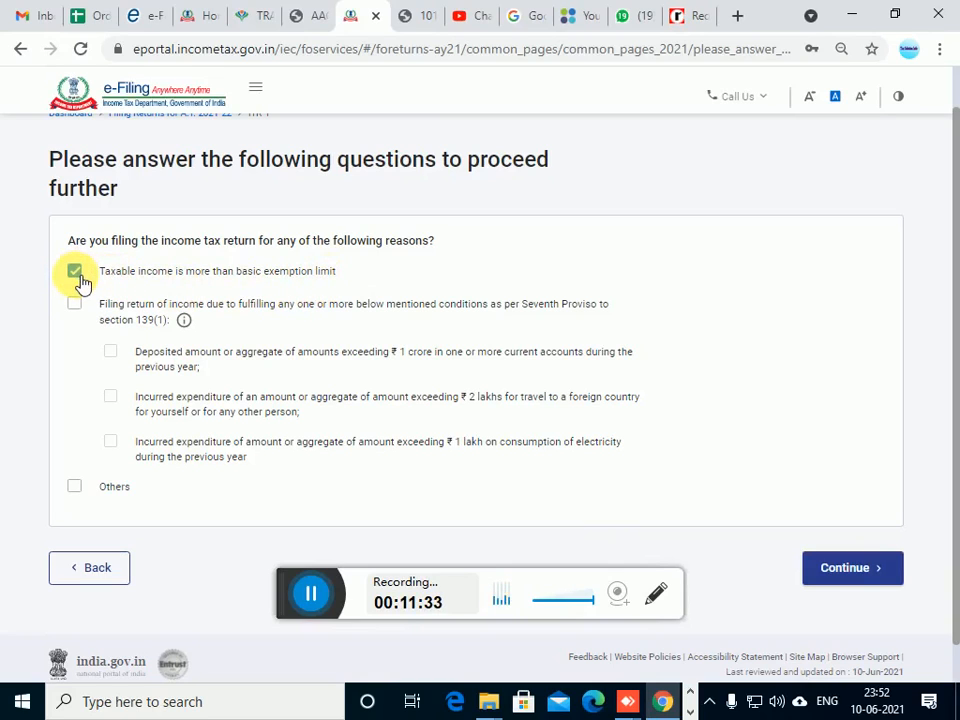
pyautogui.click(80, 276)
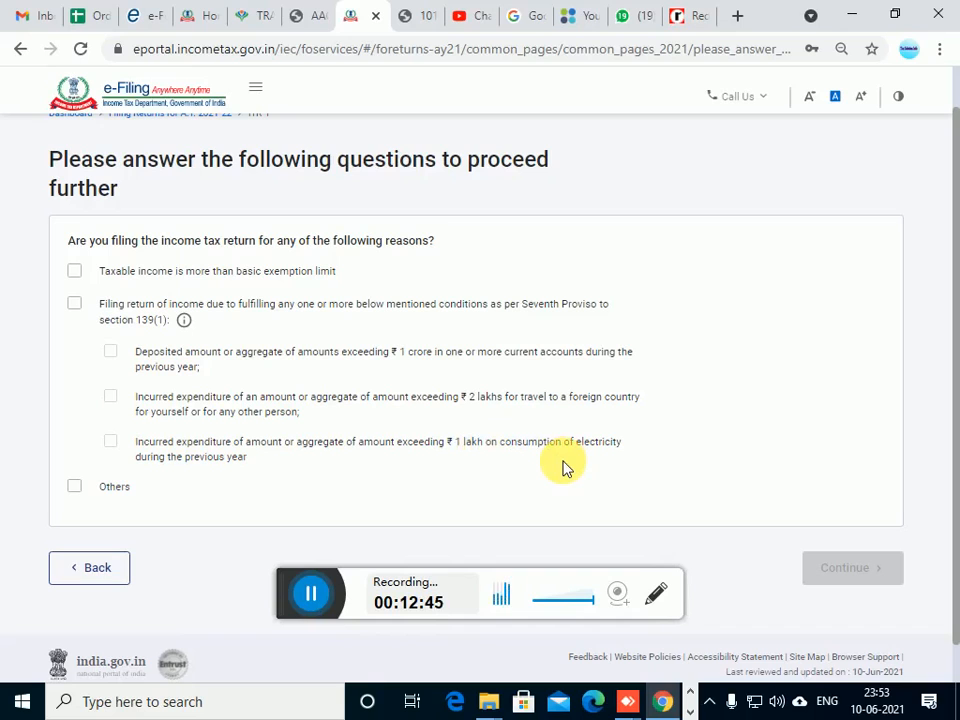
pyautogui.click(311, 602)
pyautogui.click(75, 304)
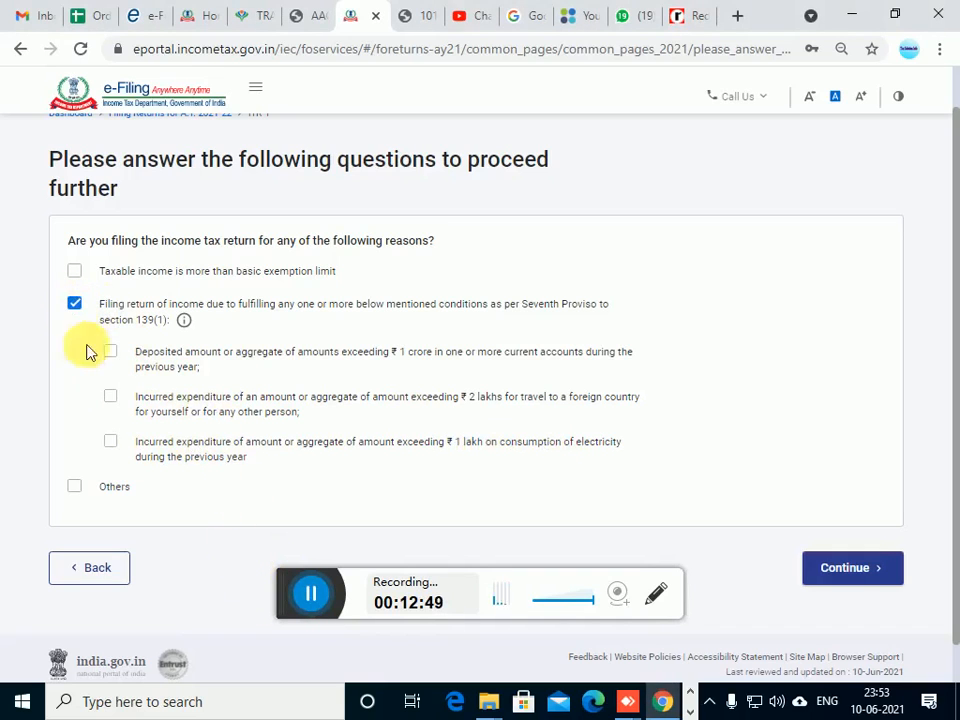
pyautogui.click(112, 445)
pyautogui.click(111, 398)
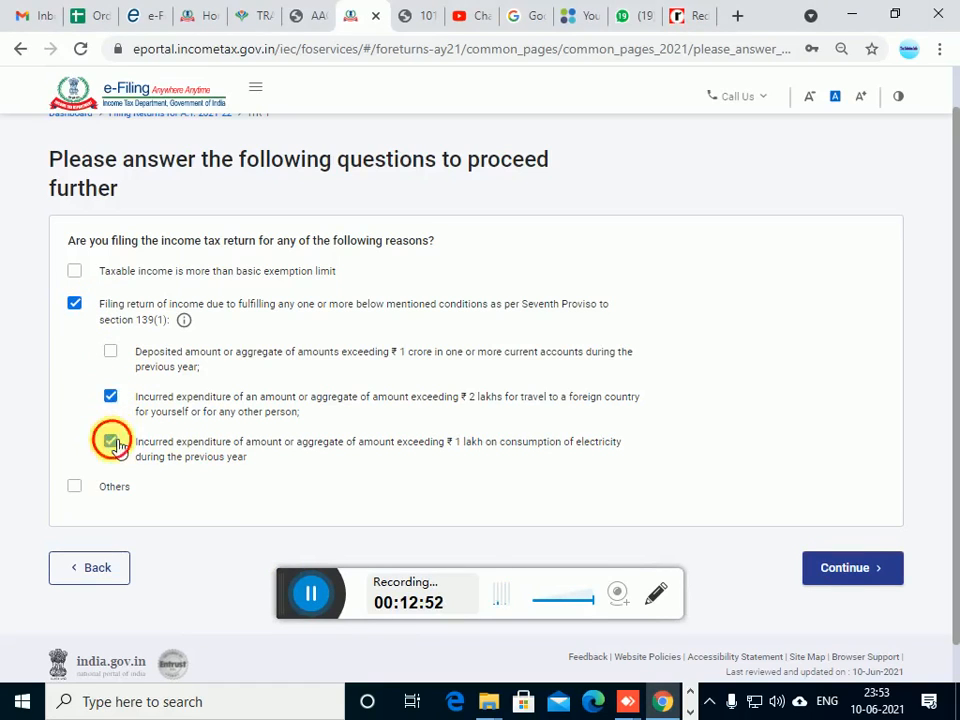
pyautogui.click(110, 441)
pyautogui.click(111, 398)
pyautogui.click(77, 306)
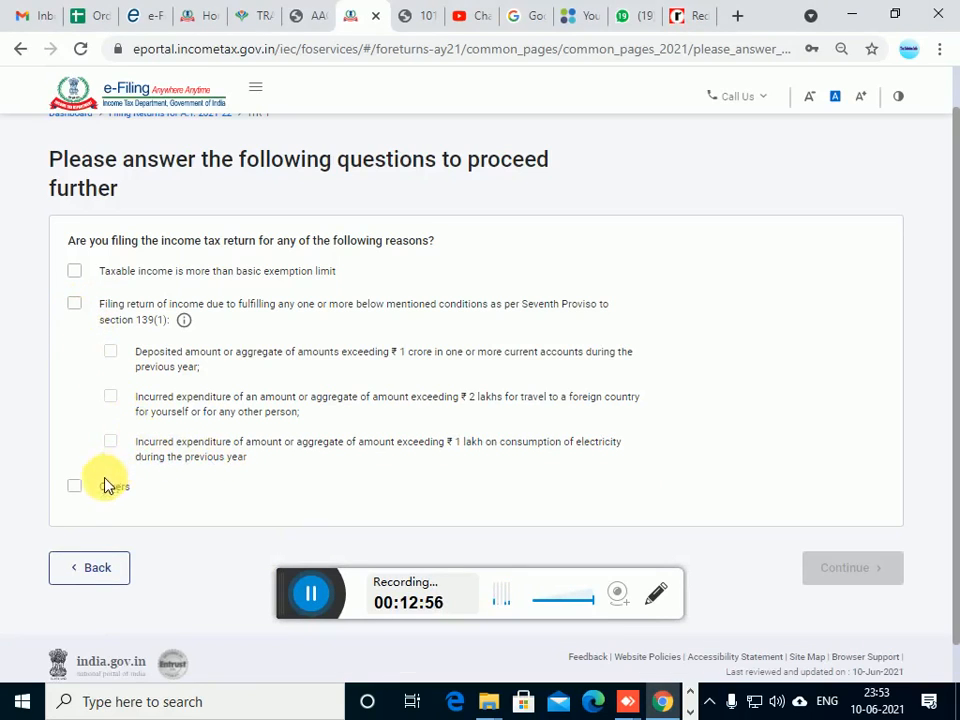
# Select Others as the reason for filing the return and continue to the personal information verification
pyautogui.click(74, 487)
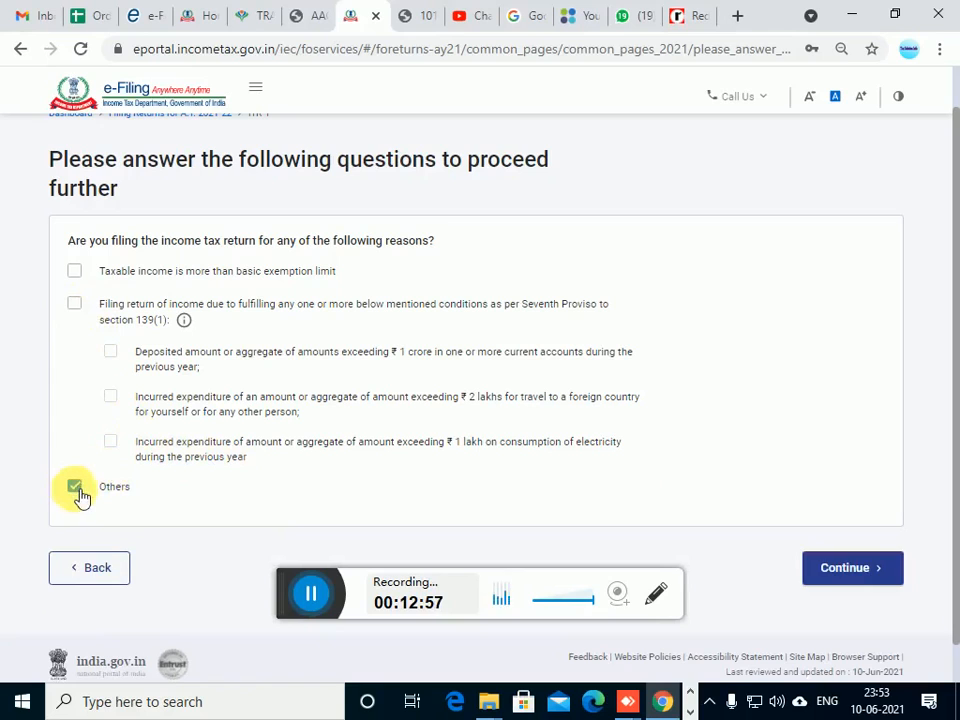
pyautogui.click(846, 573)
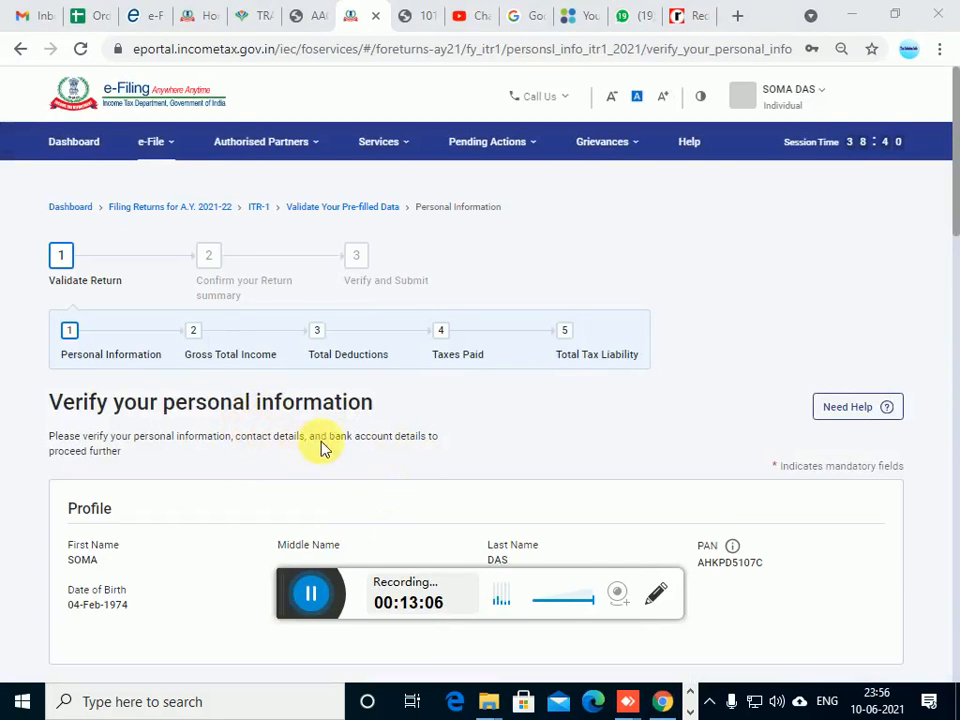
pyautogui.scroll(-3, 321, 448)
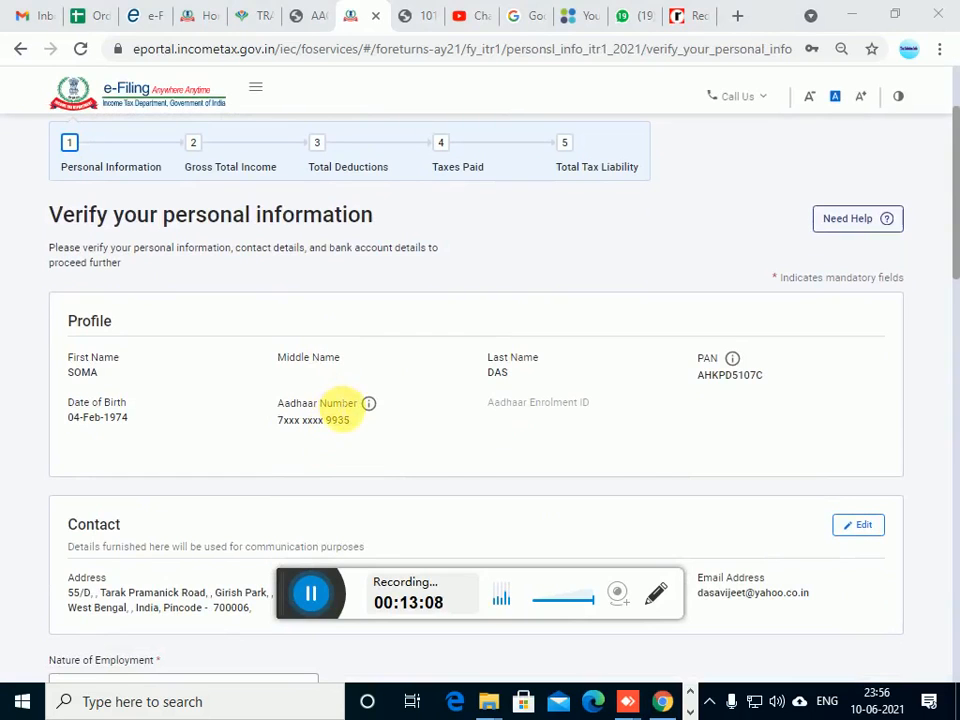
# Go through the profile and contact details and set the nature of employment to Others
pyautogui.scroll(-1, 366, 424)
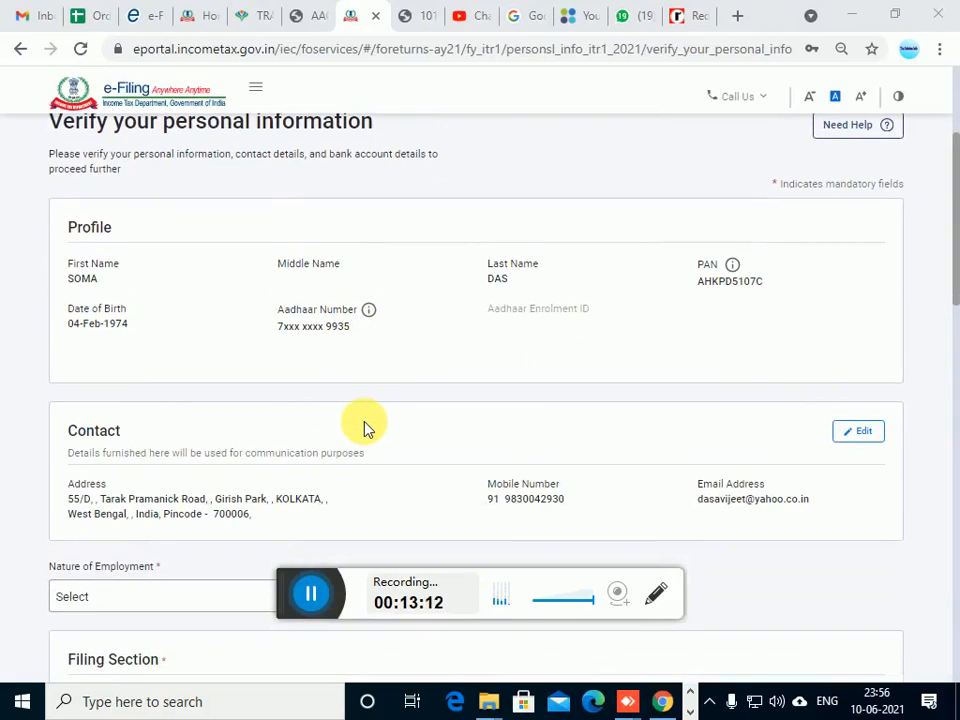
pyautogui.scroll(-2, 364, 427)
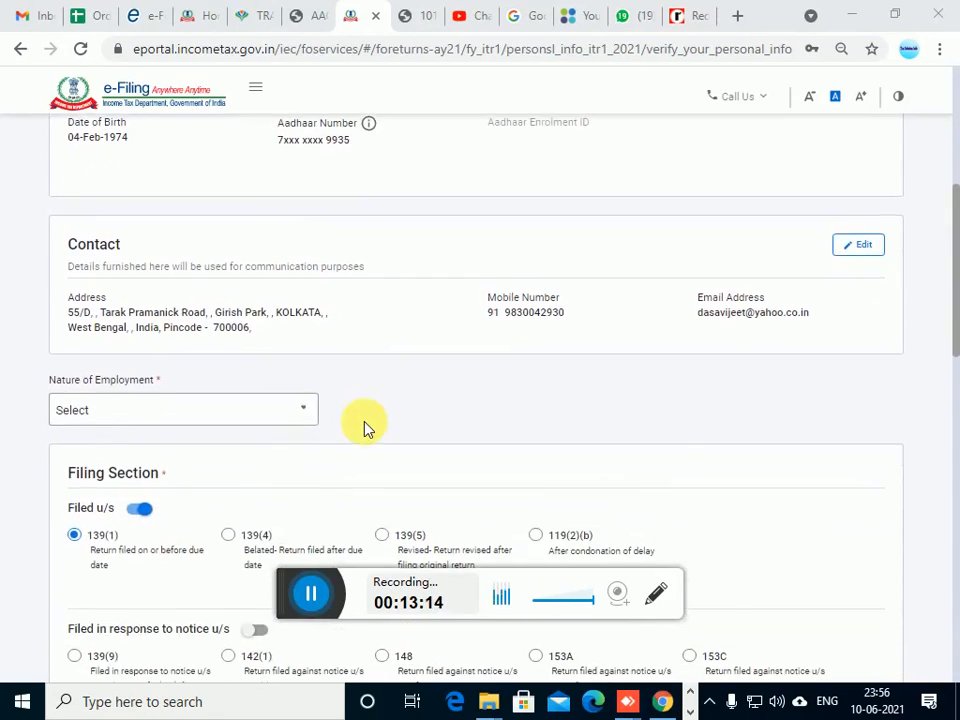
pyautogui.scroll(-1, 340, 417)
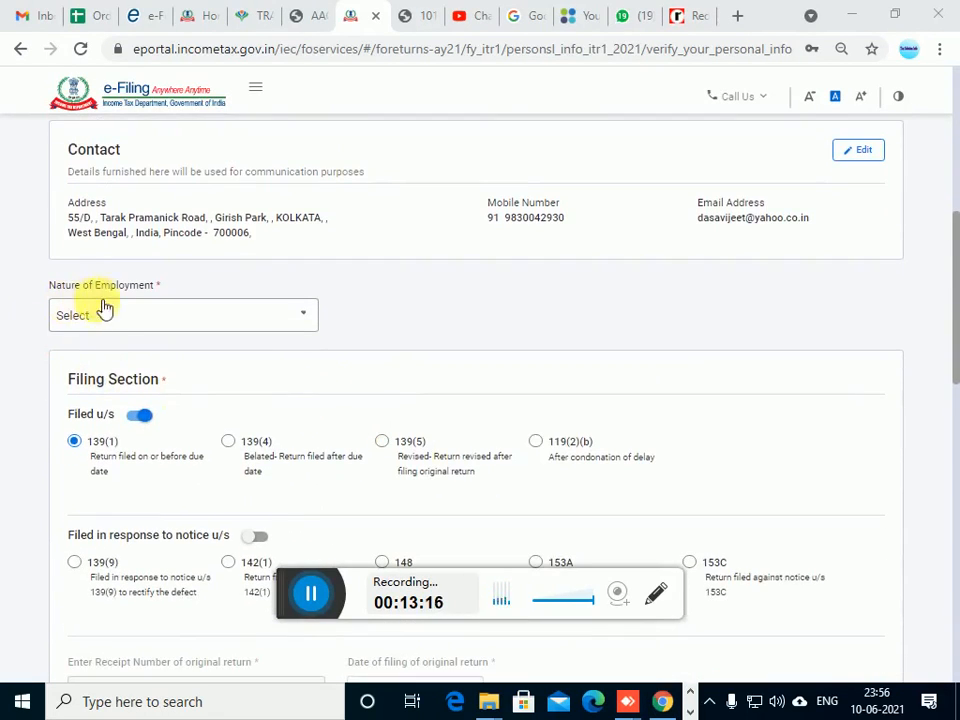
pyautogui.click(144, 324)
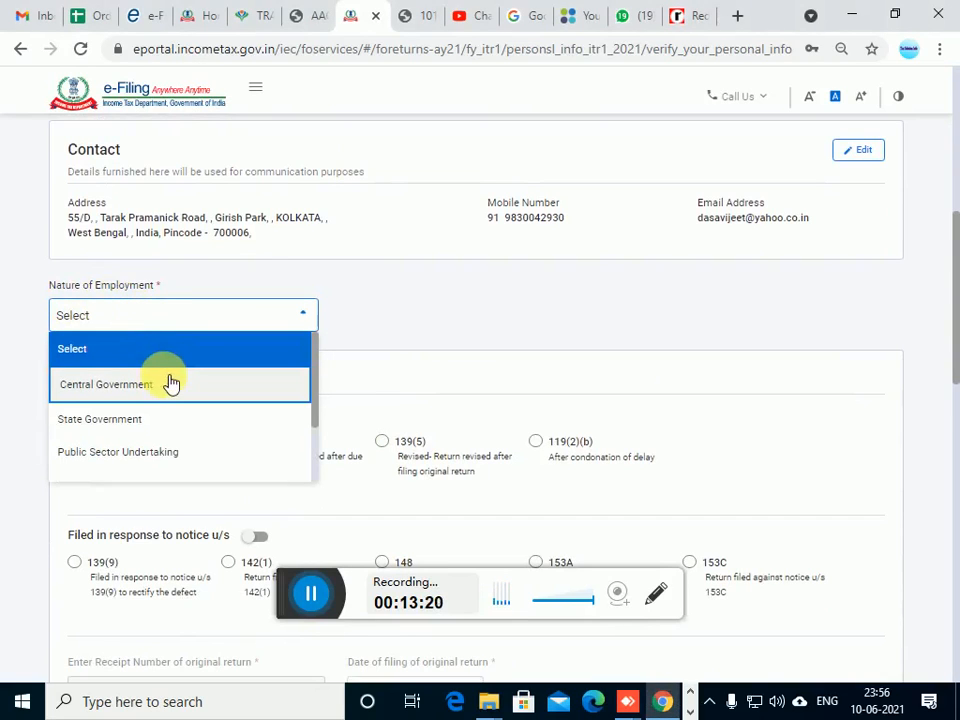
pyautogui.scroll(-1, 170, 385)
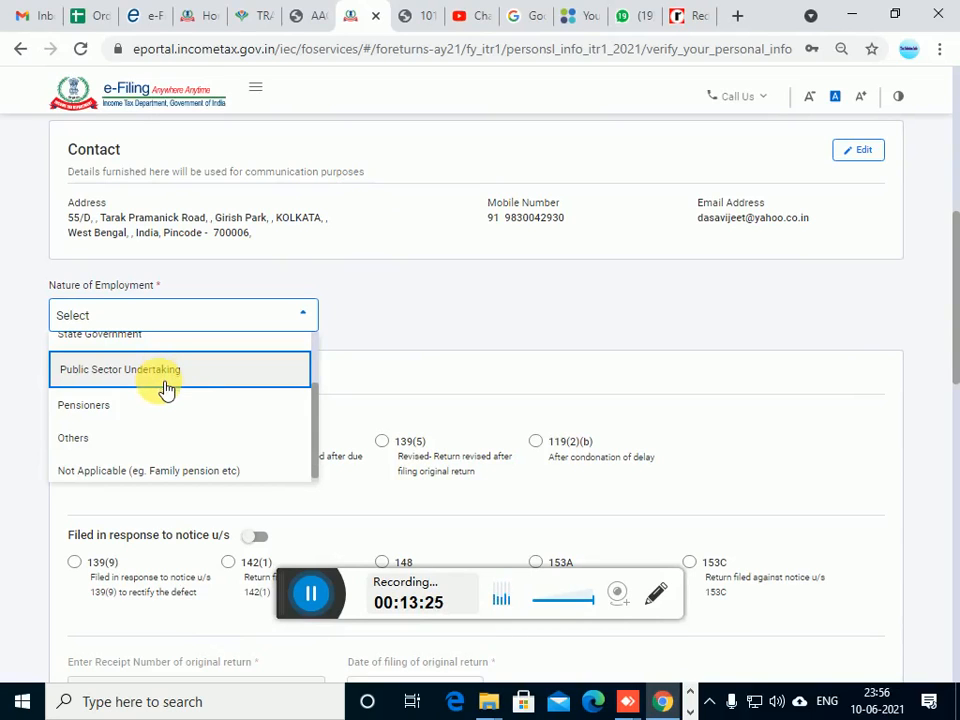
pyautogui.scroll(1, 165, 388)
pyautogui.scroll(-1, 163, 390)
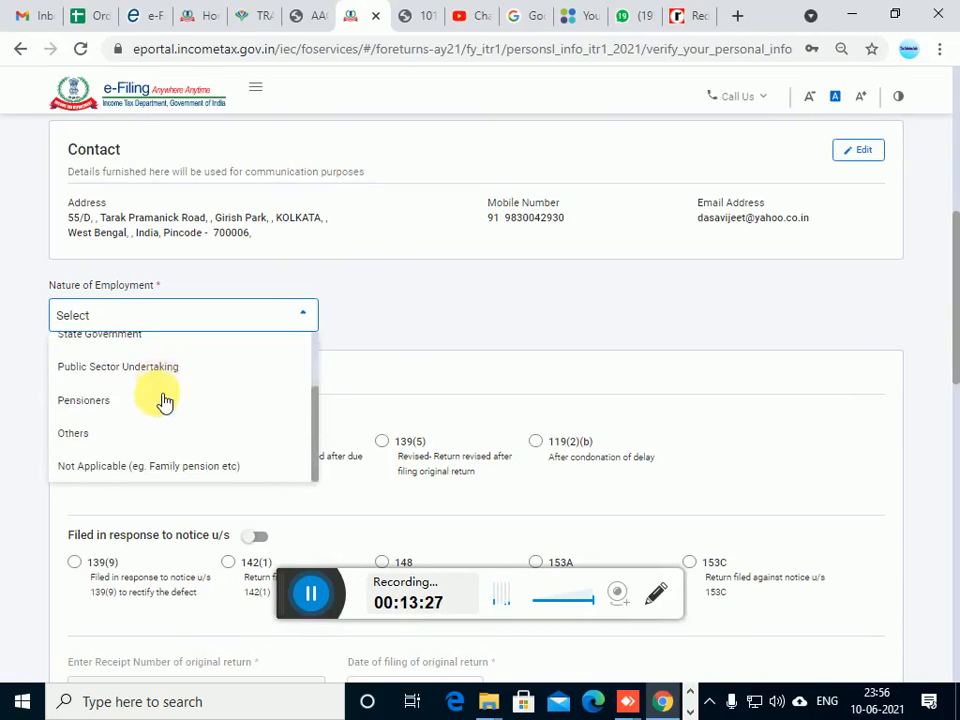
pyautogui.scroll(-1, 168, 444)
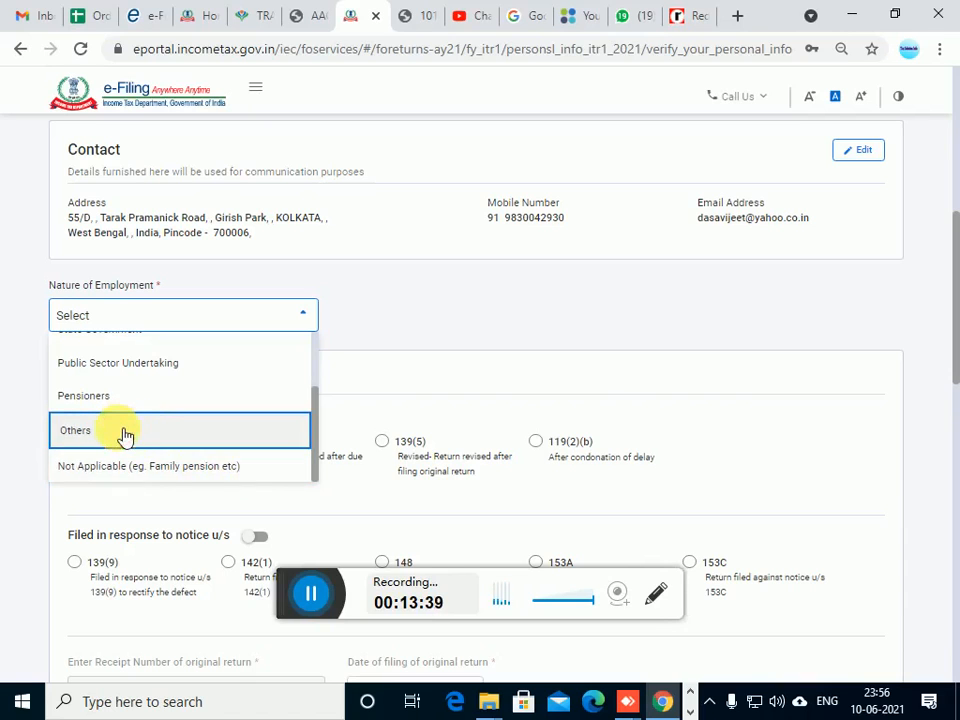
pyautogui.click(124, 432)
# Try switching the filing section to a return filed in response to notice, and restore filing under 139(1)
pyautogui.scroll(-1, 388, 490)
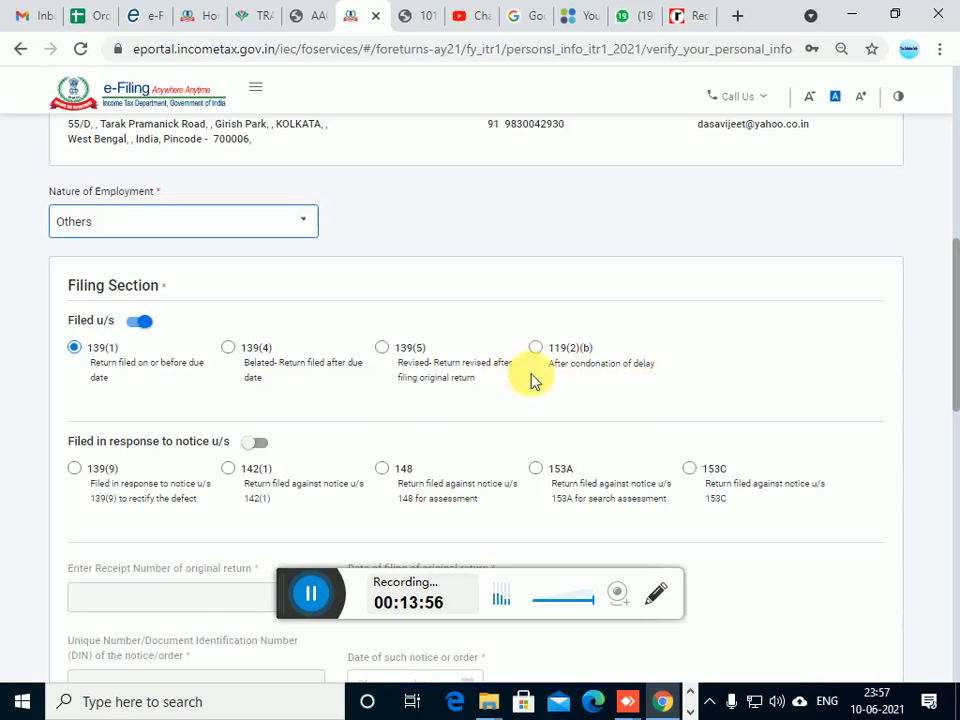
pyautogui.scroll(-1, 545, 385)
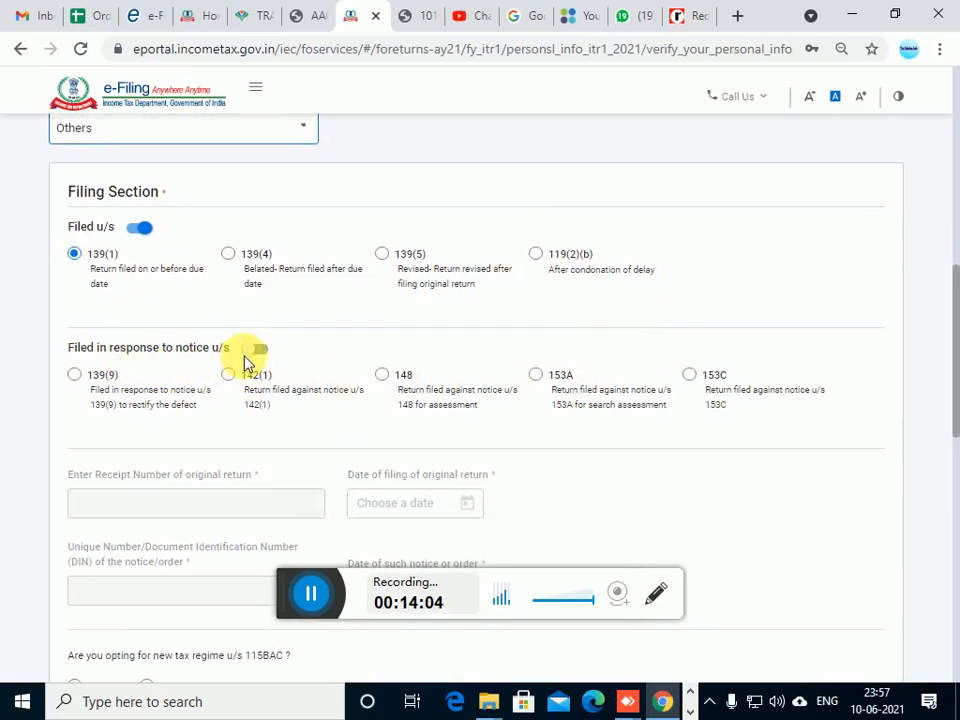
pyautogui.click(252, 350)
pyautogui.click(254, 350)
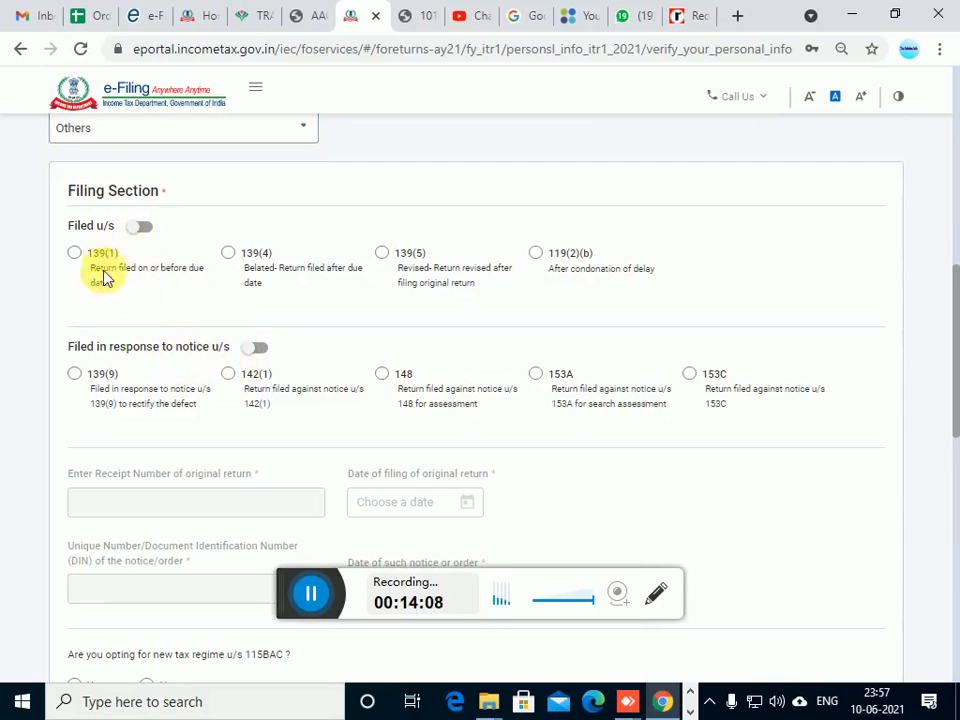
pyautogui.scroll(1, 100, 274)
pyautogui.click(136, 324)
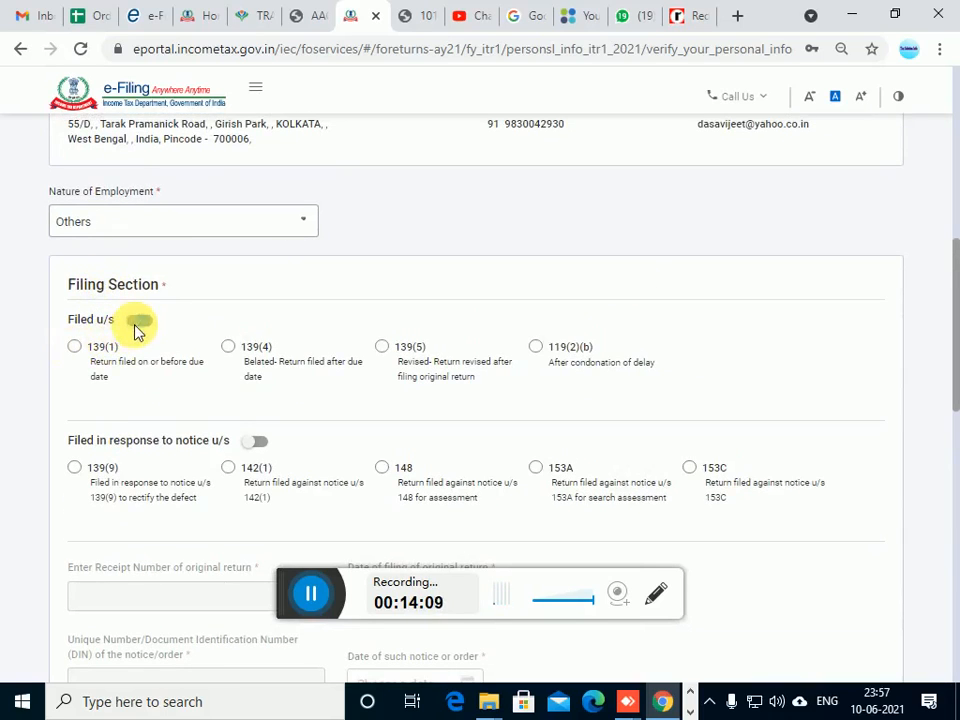
pyautogui.click(77, 349)
# Nominate the first listed bank account for refund in the bank details
pyautogui.scroll(-2, 198, 382)
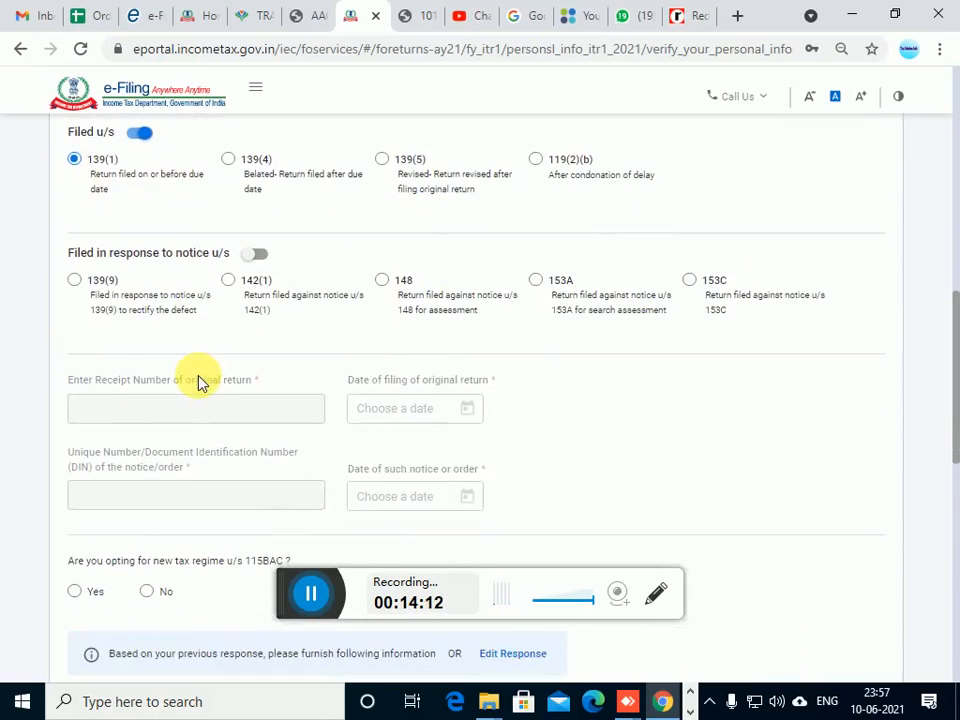
pyautogui.scroll(-1, 250, 365)
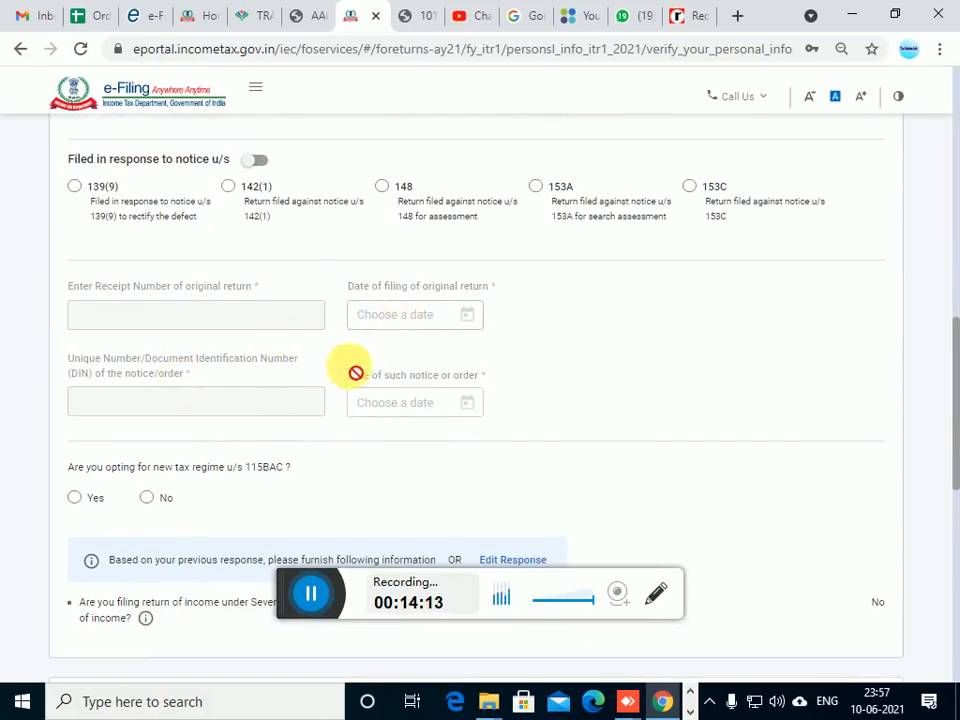
pyautogui.scroll(-1, 300, 390)
pyautogui.scroll(-1, 165, 410)
pyautogui.scroll(-2, 165, 410)
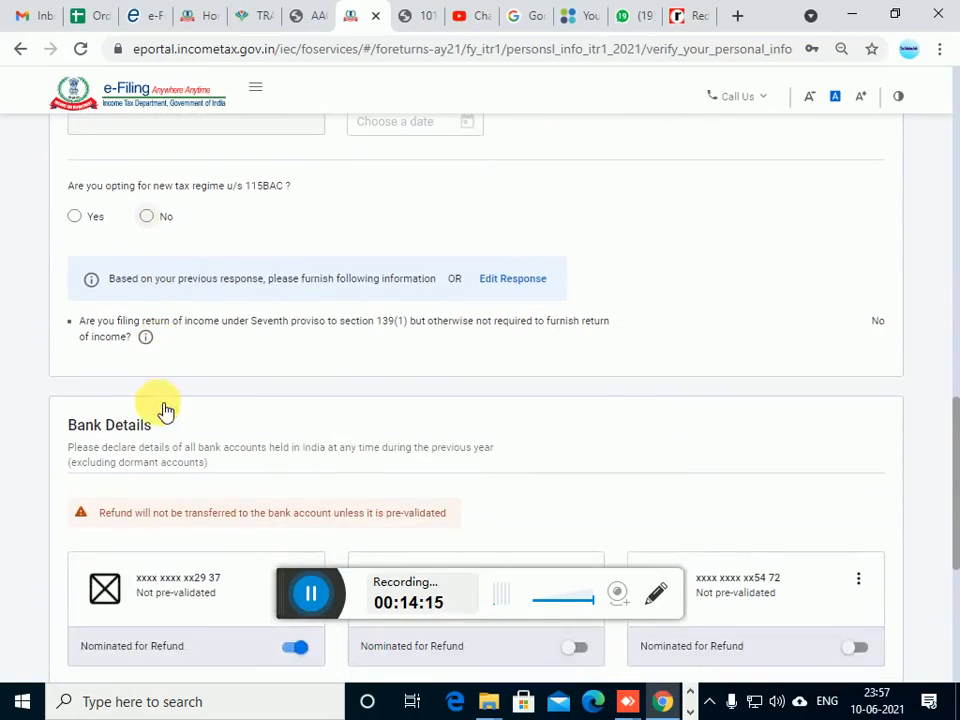
pyautogui.scroll(-1, 178, 390)
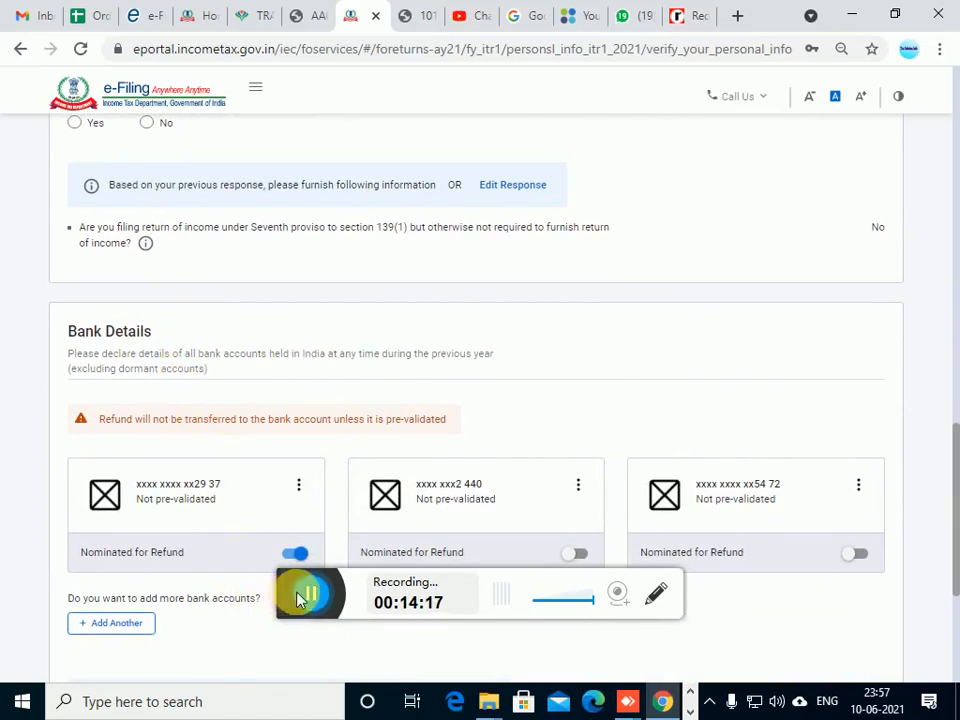
pyautogui.scroll(-1, 262, 601)
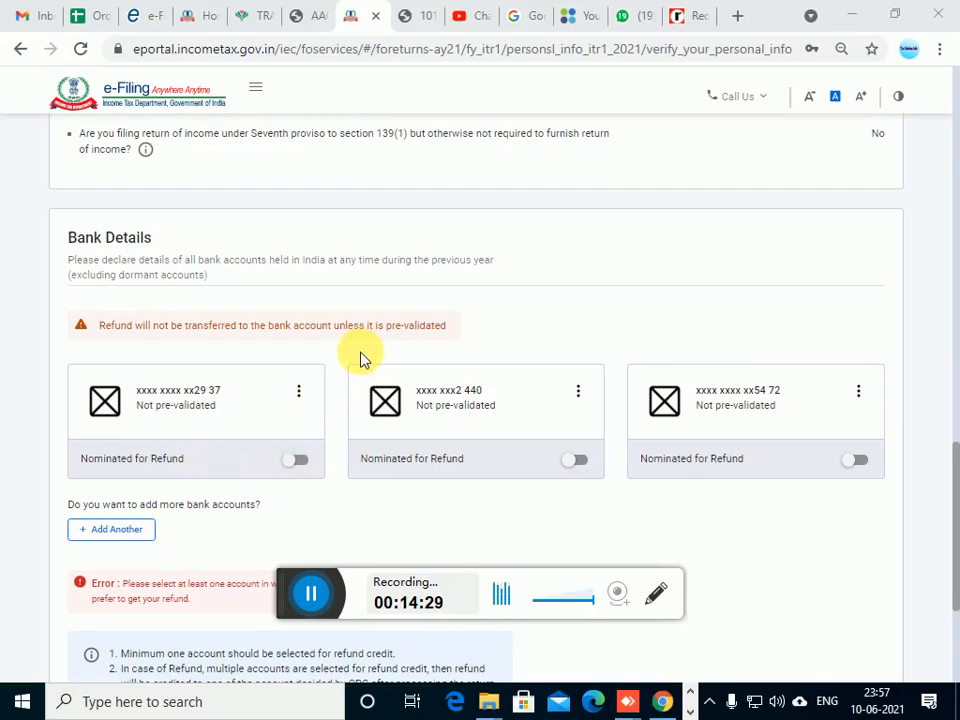
pyautogui.click(289, 466)
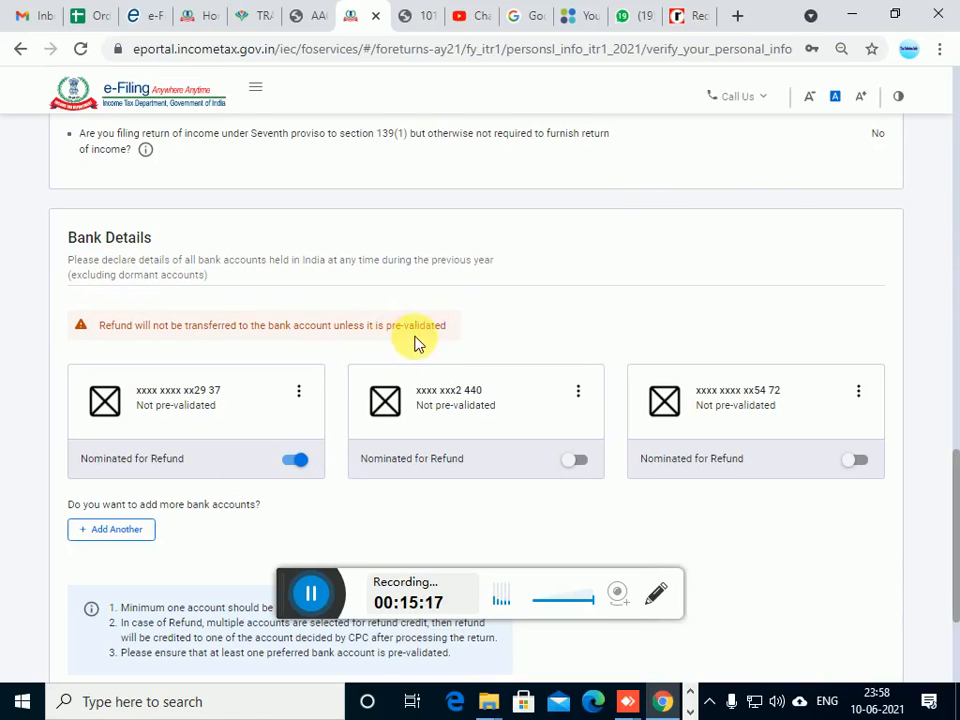
# Try to add another bank account and cancel the redirection to the bank portal
pyautogui.scroll(-3, 479, 330)
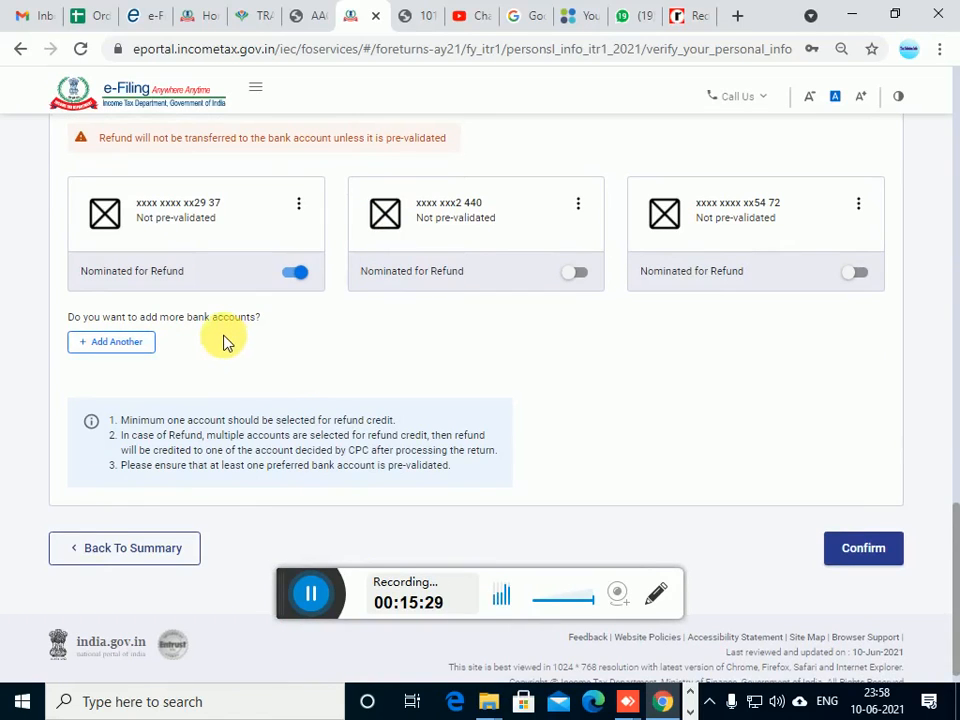
pyautogui.click(118, 342)
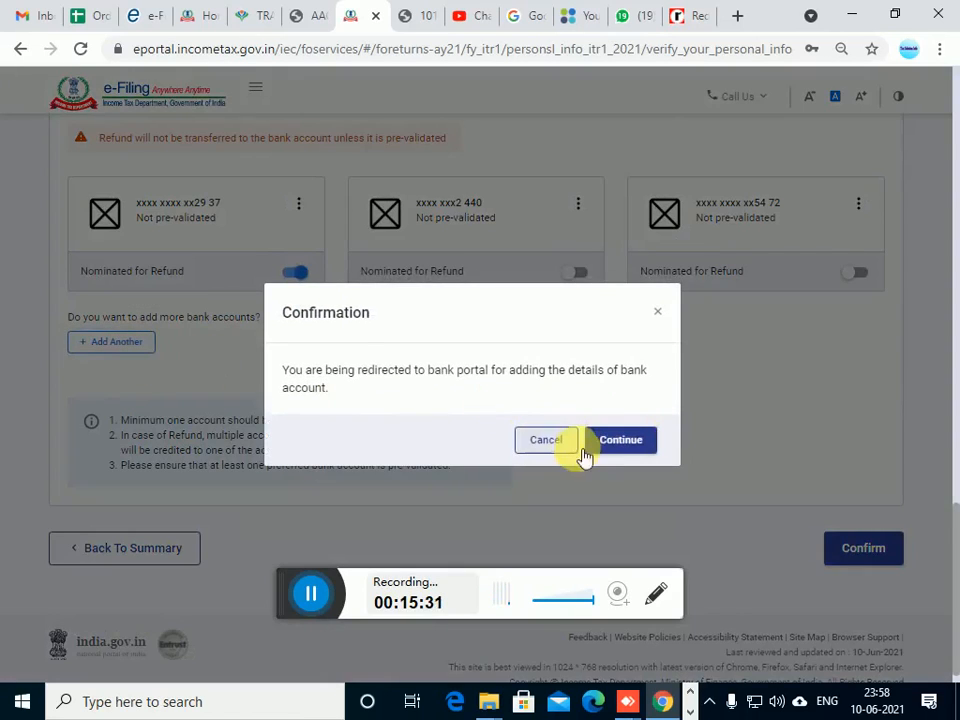
pyautogui.click(530, 440)
# Answer No to opting for the new tax regime u/s 115BAC and confirm the personal information section
pyautogui.scroll(-1, 208, 369)
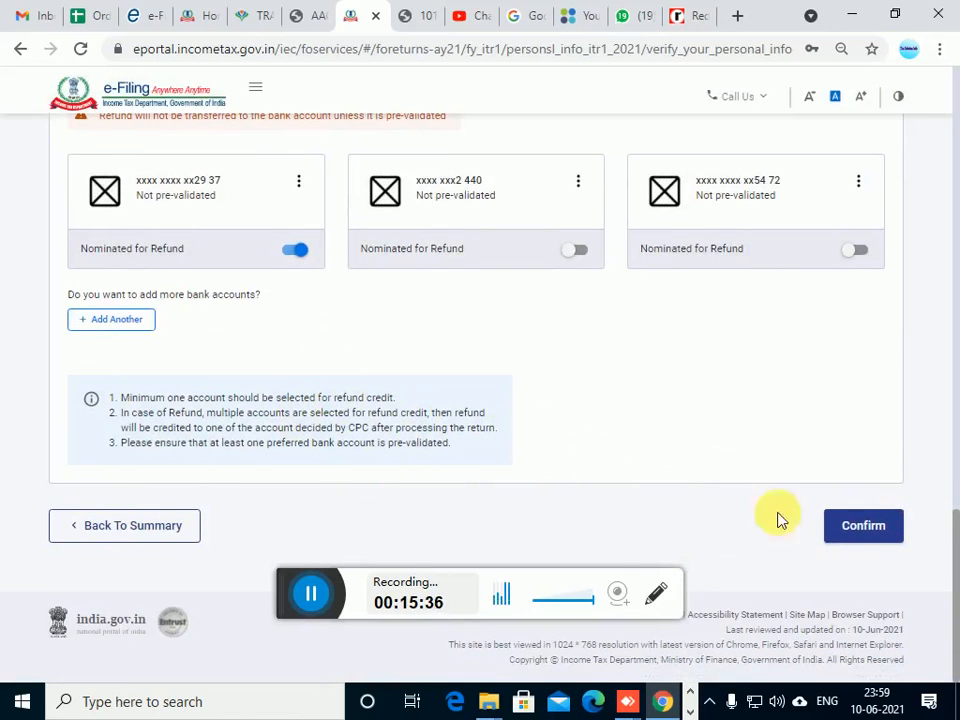
pyautogui.click(860, 530)
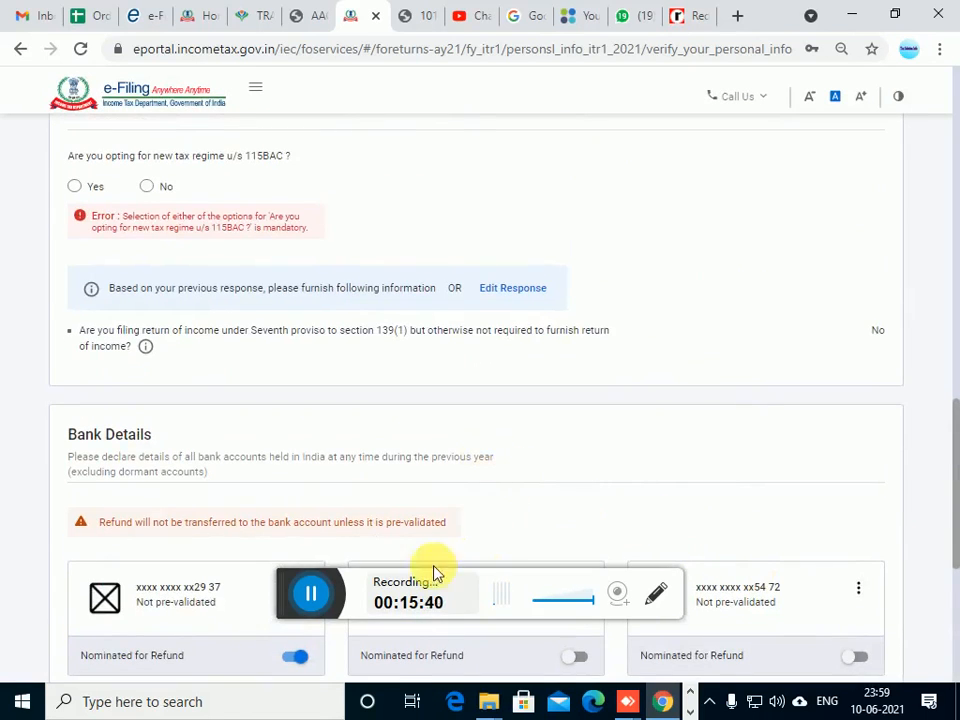
pyautogui.scroll(1, 300, 560)
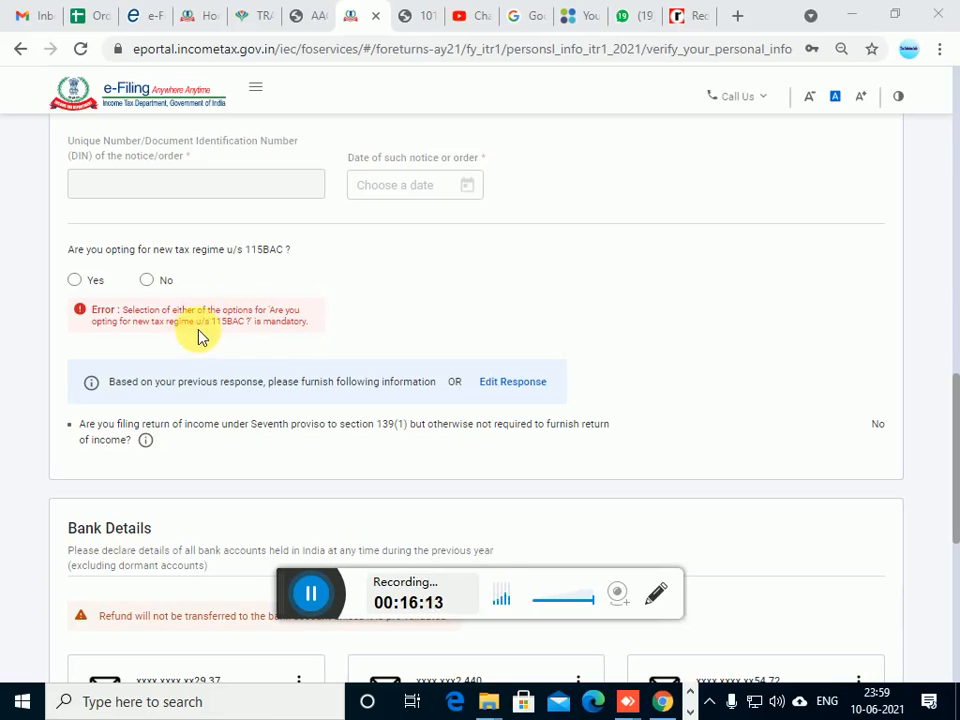
pyautogui.click(148, 281)
pyautogui.scroll(-2, 337, 487)
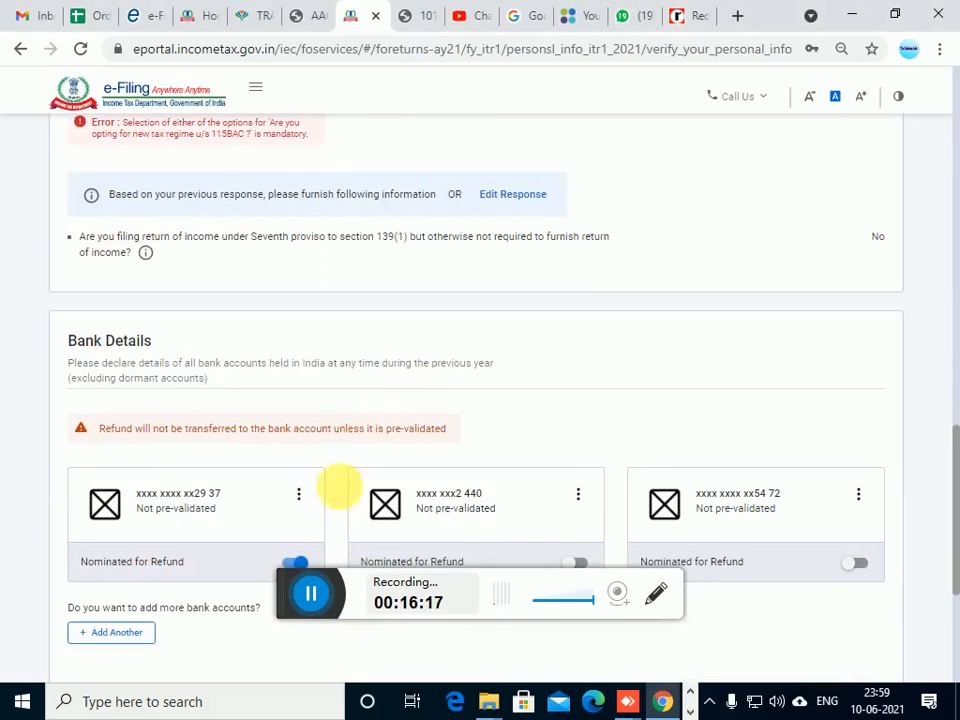
pyautogui.click(309, 594)
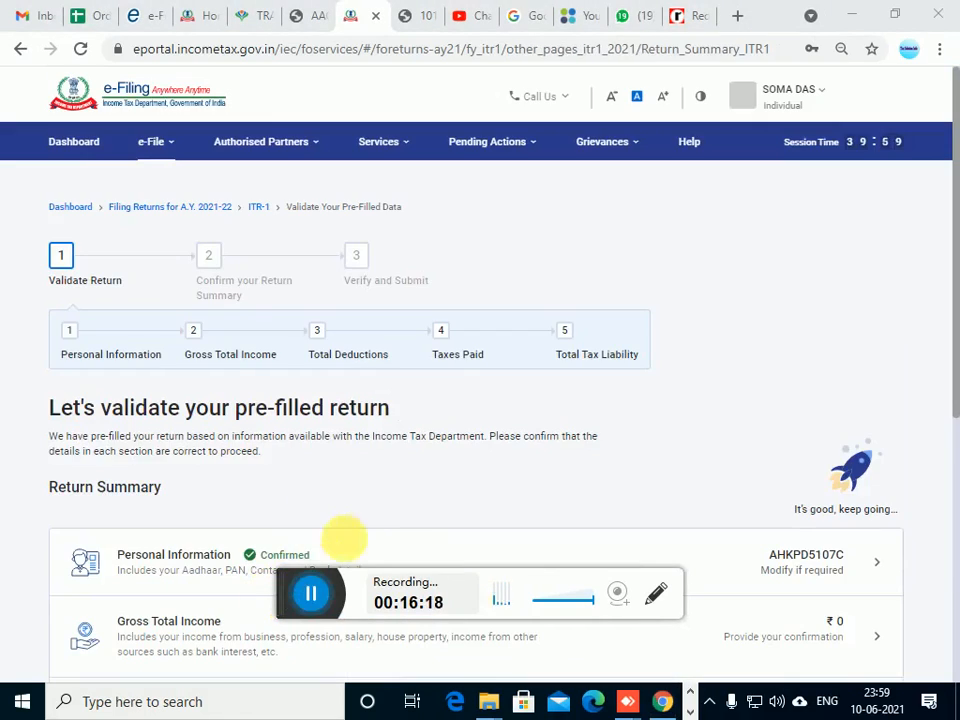
pyautogui.scroll(-2, 354, 525)
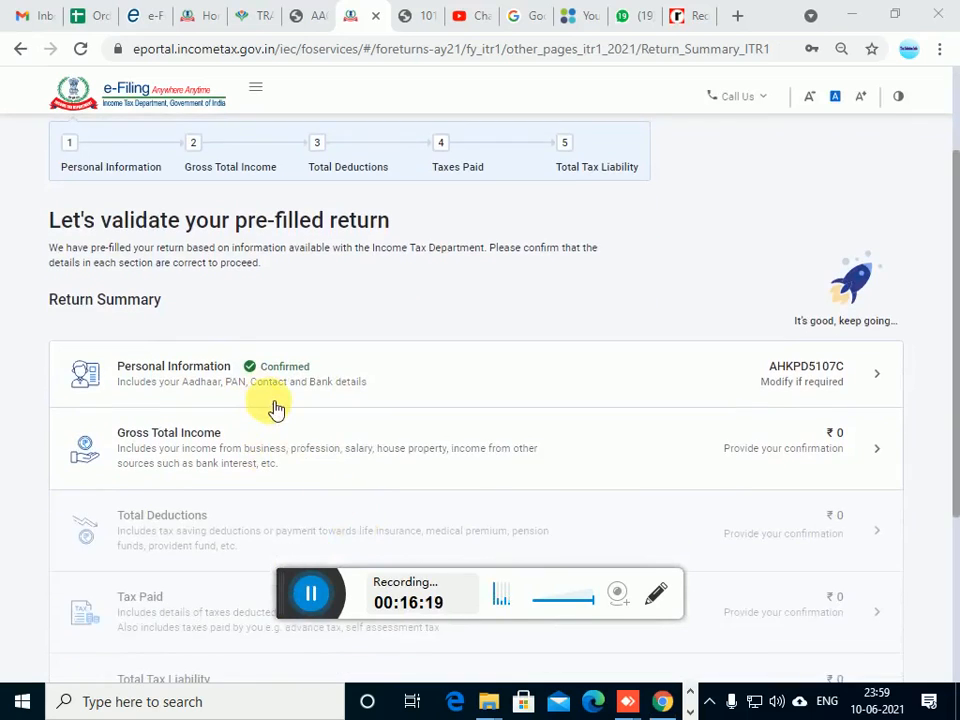
pyautogui.scroll(-1, 276, 409)
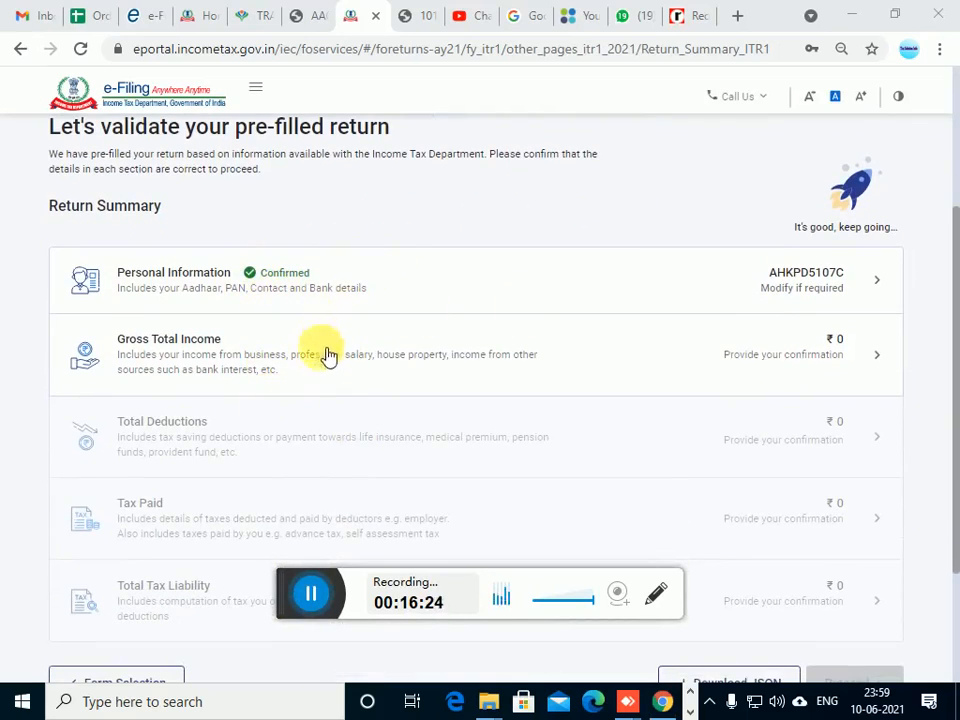
# Open the Gross Total Income section and start editing the income from salary
pyautogui.click(226, 365)
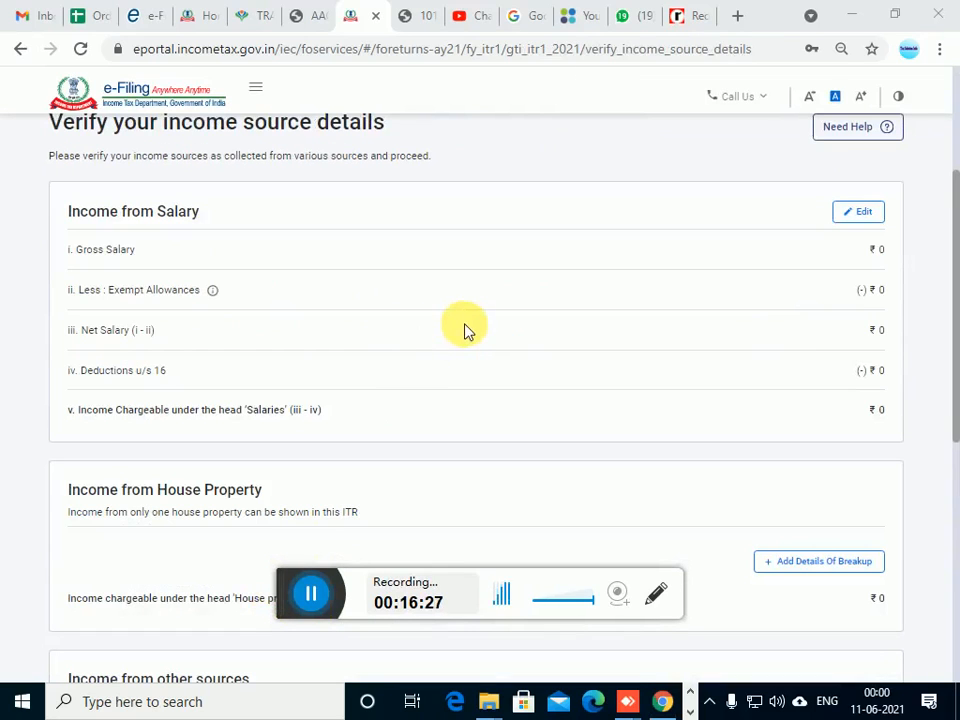
pyautogui.scroll(1, 424, 319)
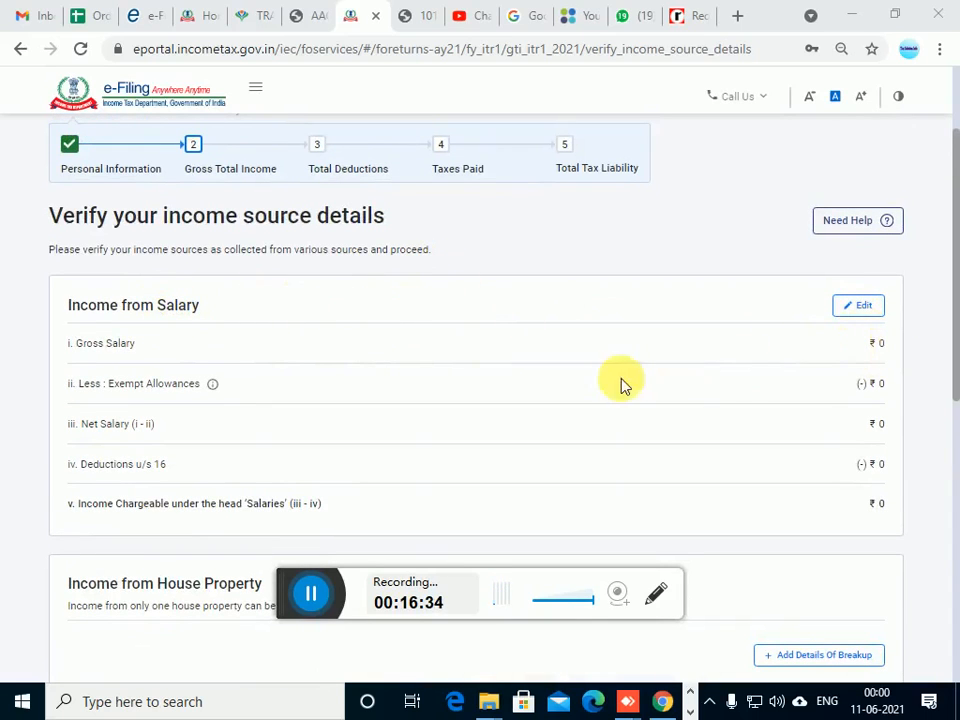
pyautogui.click(862, 308)
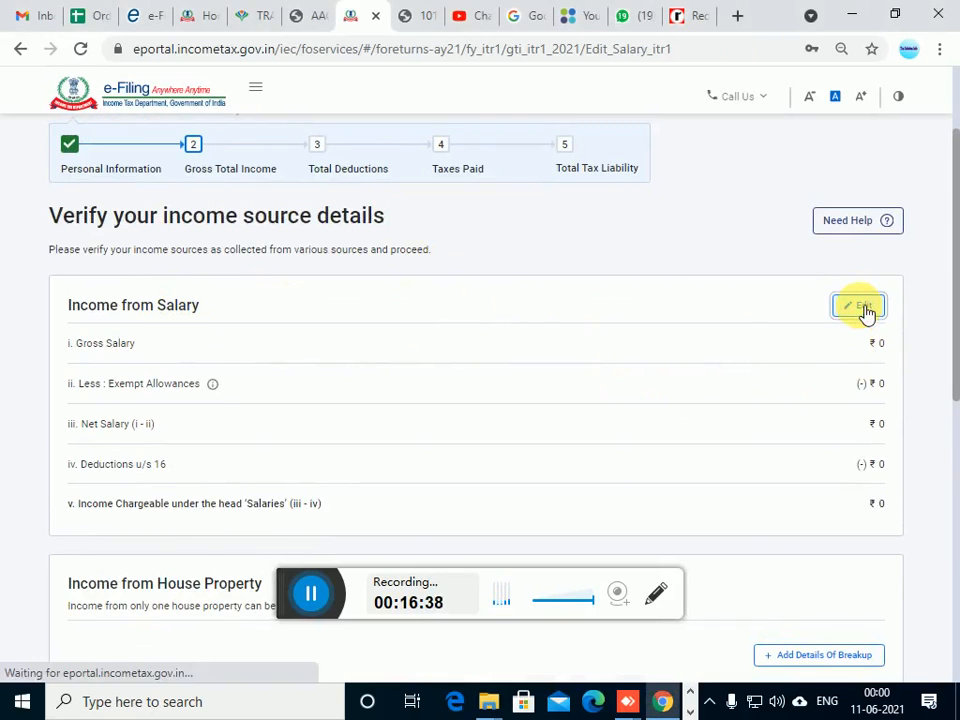
# Enter 30,000 as the salary as per section 17(1) and move on to the perquisites value
pyautogui.scroll(-1, 540, 372)
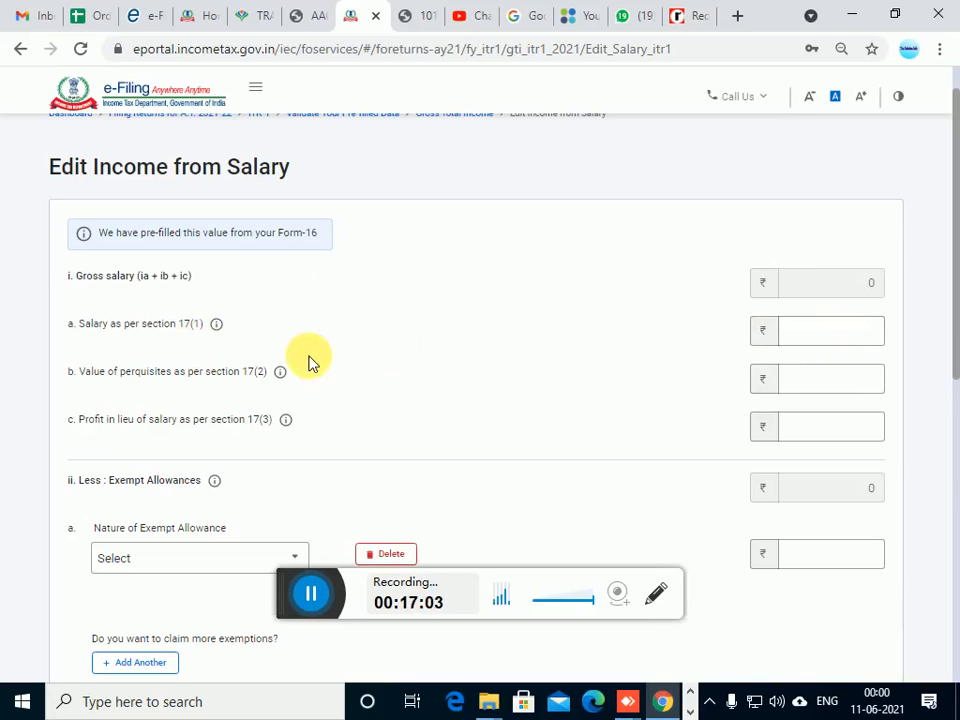
pyautogui.scroll(-1, 311, 362)
pyautogui.click(838, 240)
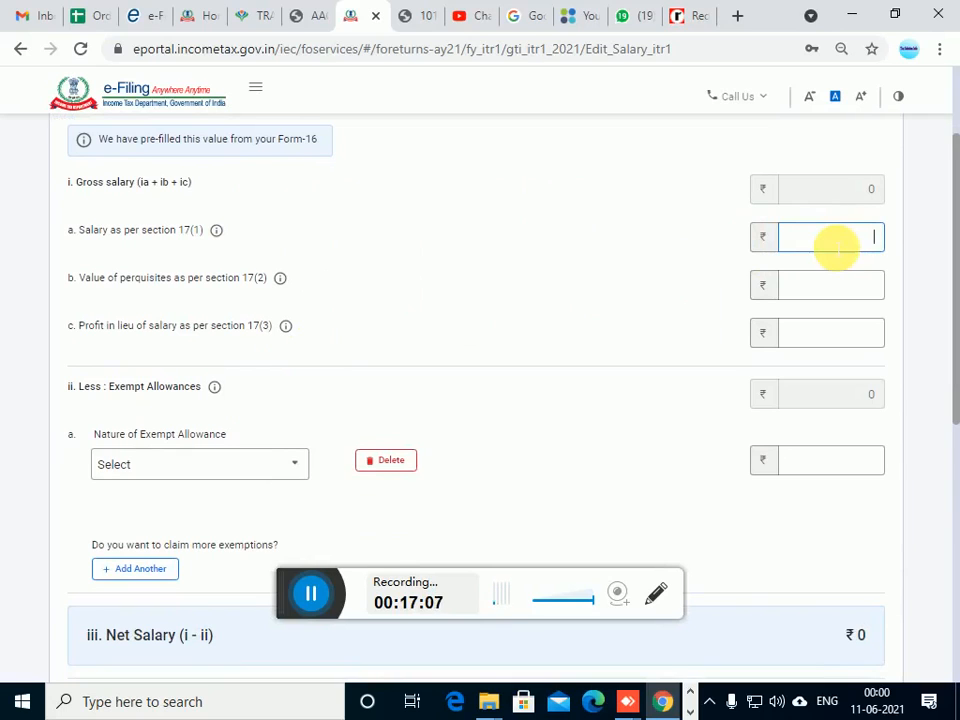
pyautogui.write('30,00')
pyautogui.write('000')
pyautogui.press('Tab')
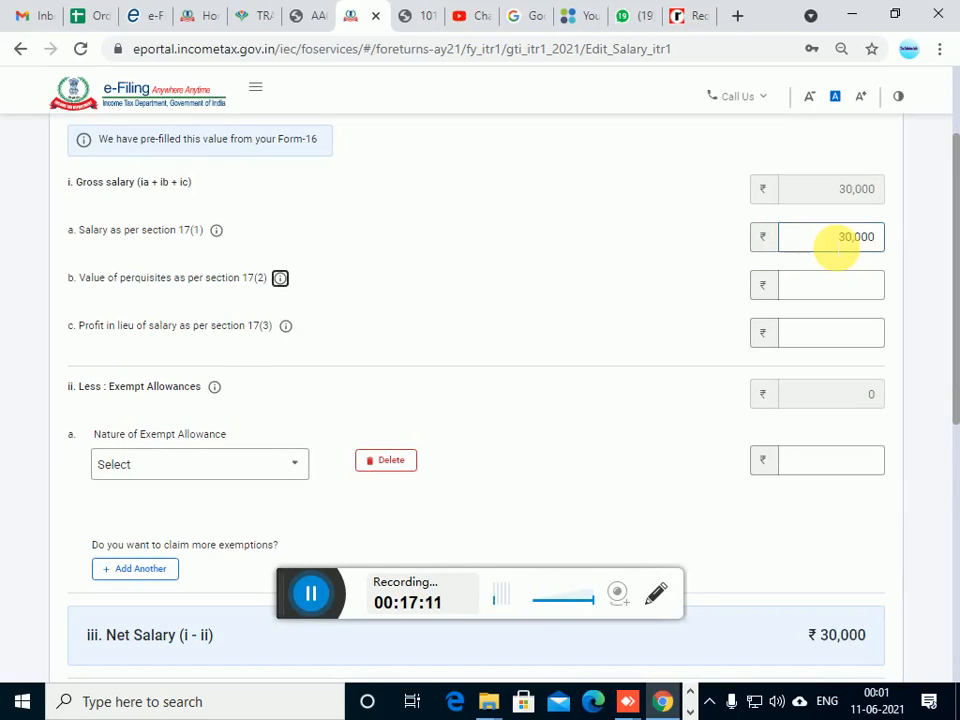
pyautogui.press('Tab')
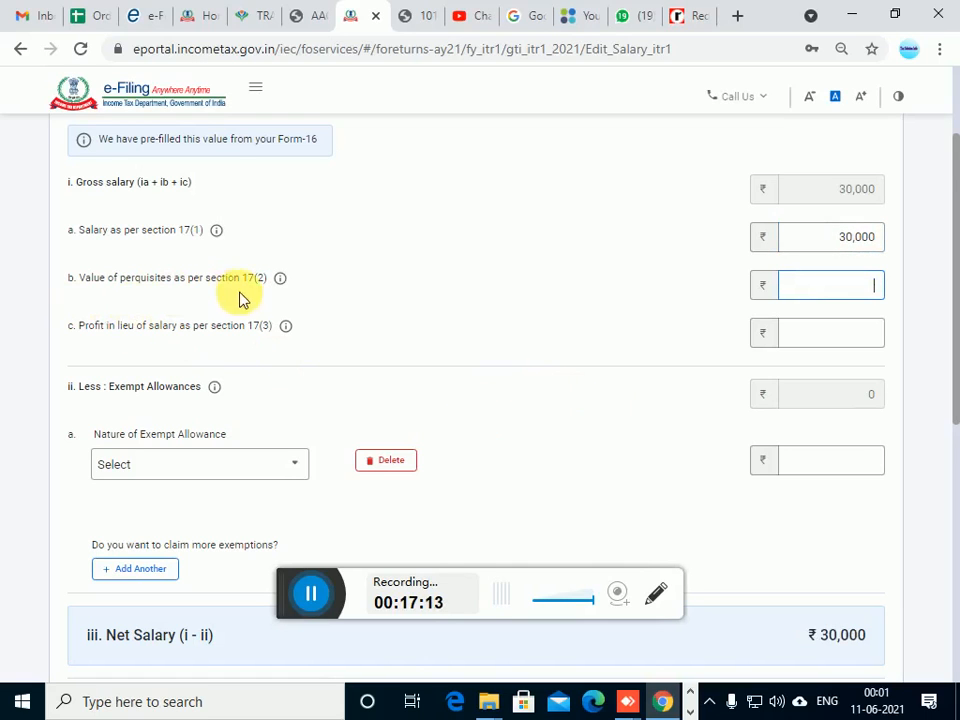
# Set the salary as per section 17(1) to 3,00,000 and review the net salary and deductions u/s 16
pyautogui.scroll(-2, 223, 313)
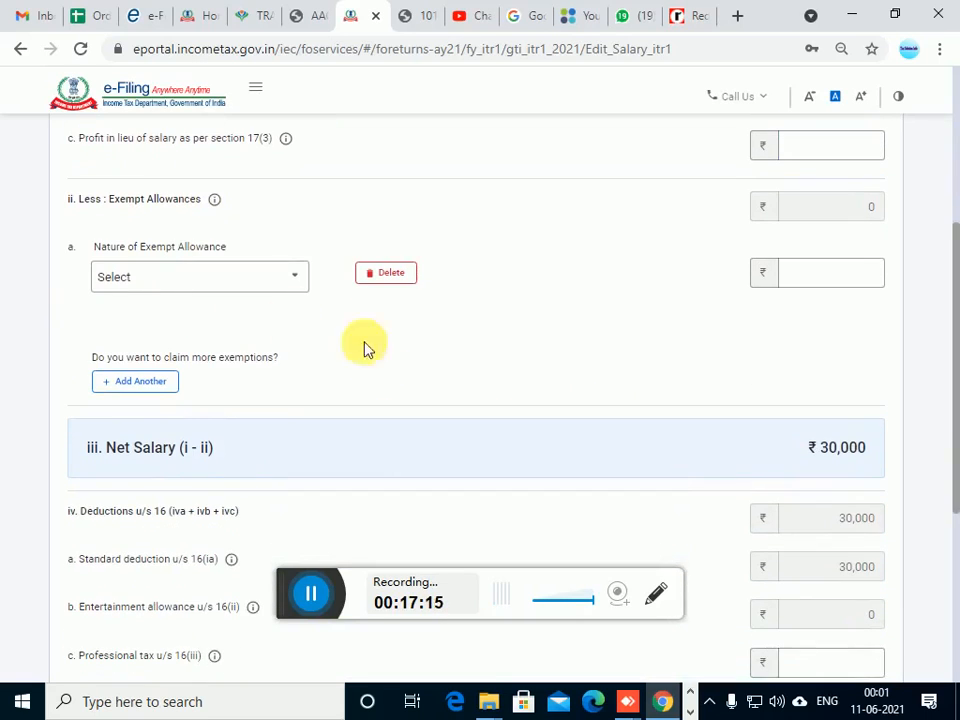
pyautogui.click(309, 601)
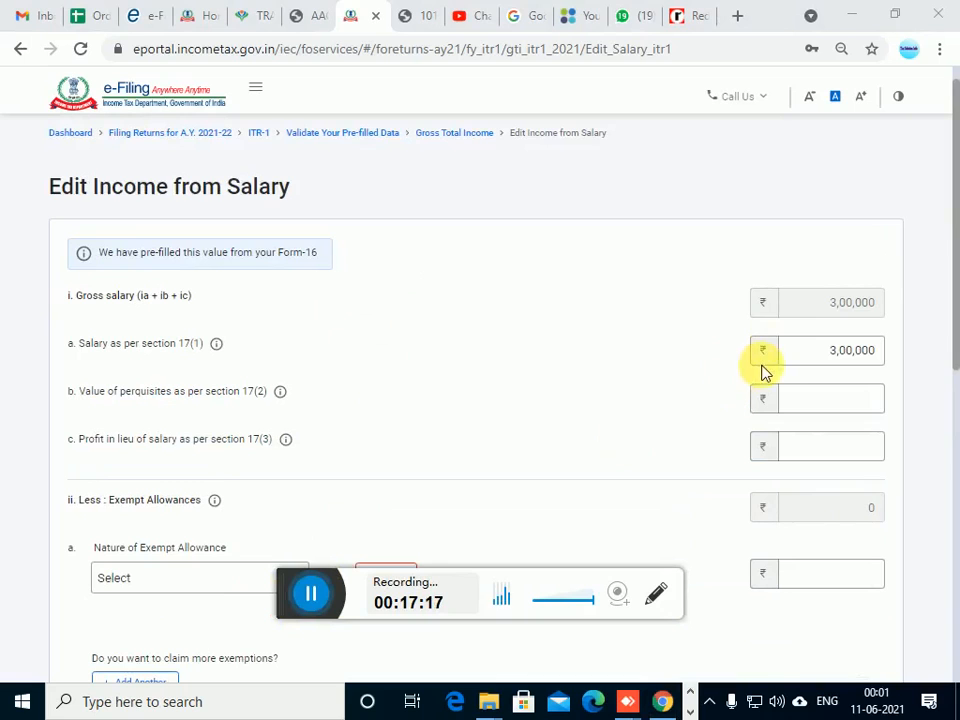
pyautogui.scroll(-5, 793, 403)
pyautogui.scroll(-3, 793, 403)
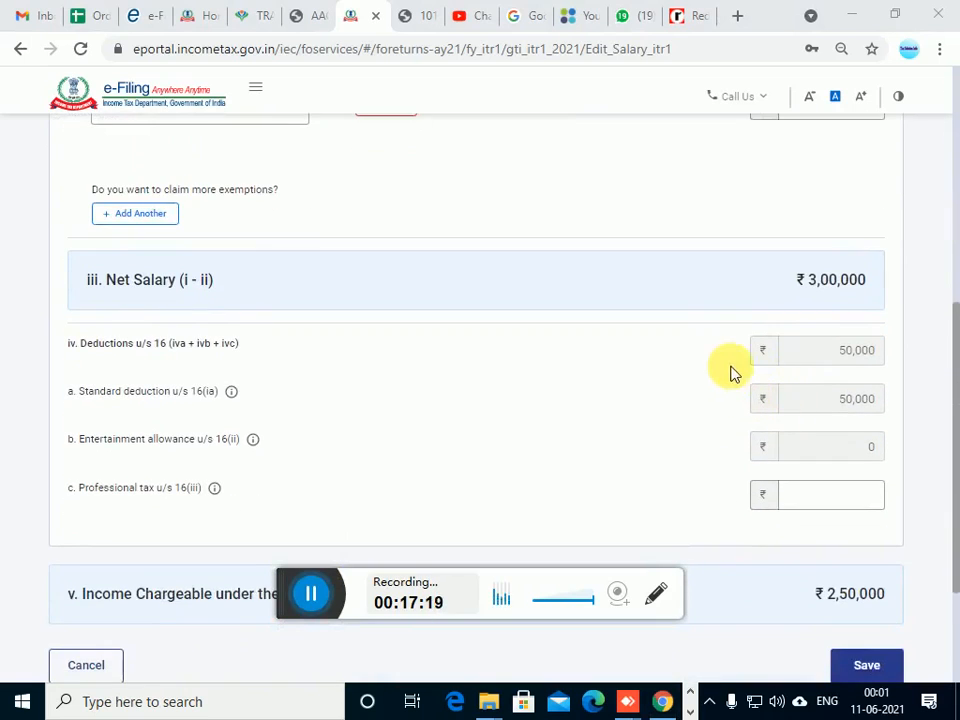
pyautogui.scroll(1, 770, 325)
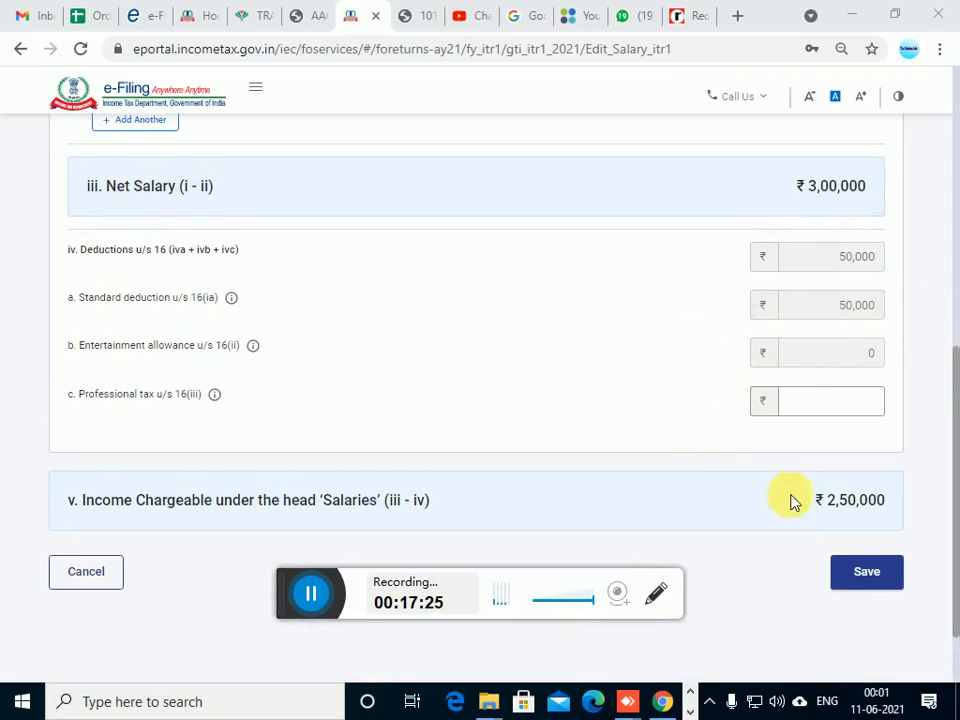
# Save the salary details and start adding a house property breakup with the type Self Occupied
pyautogui.click(868, 580)
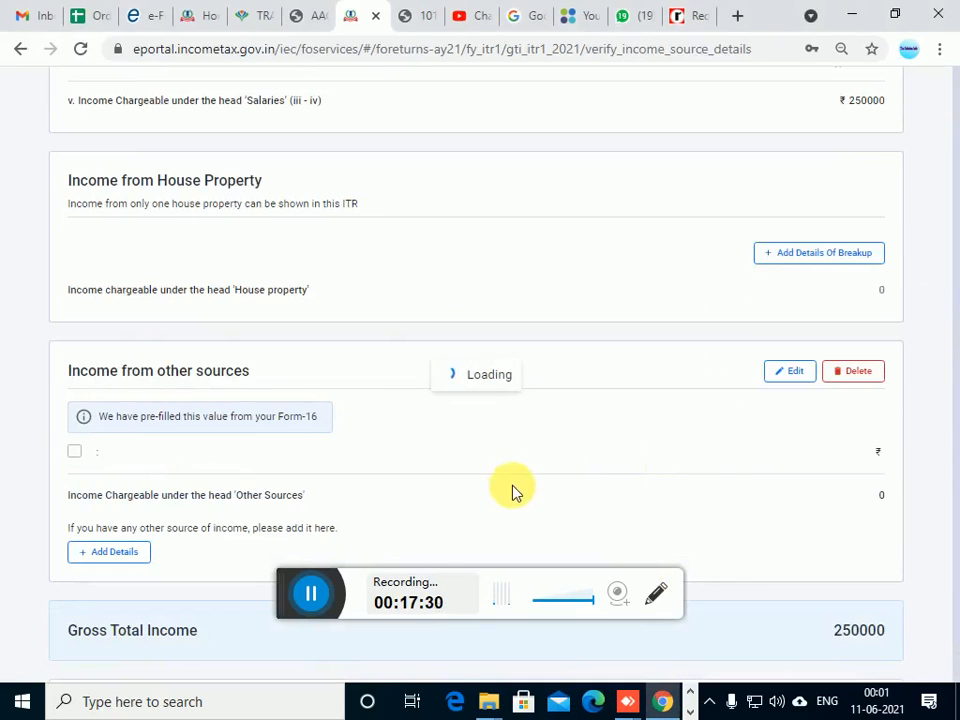
pyautogui.scroll(-5, 197, 476)
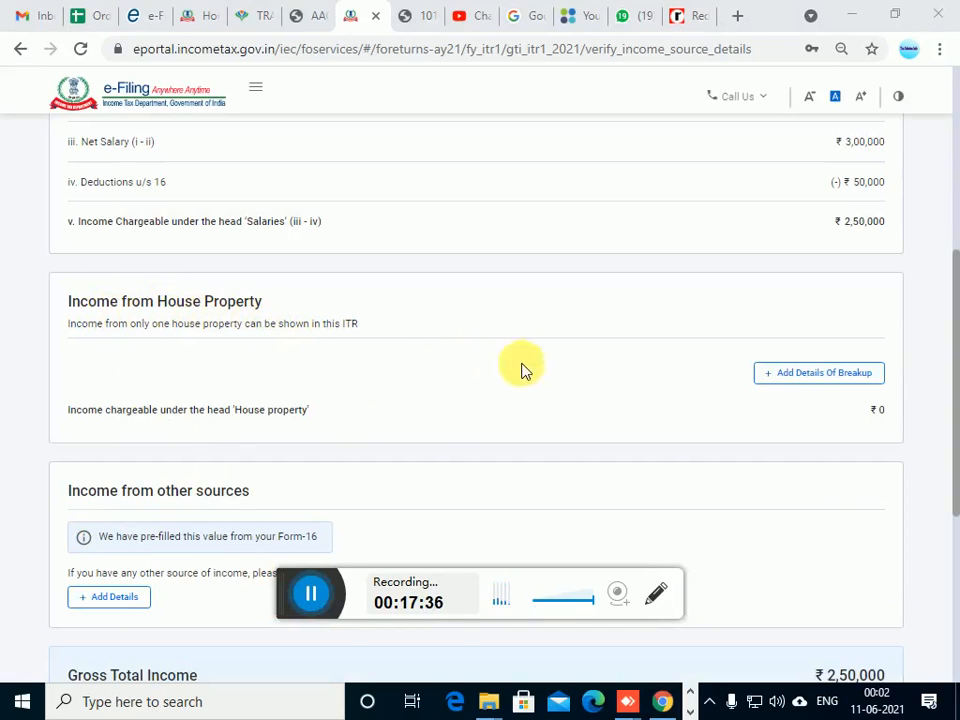
pyautogui.click(830, 378)
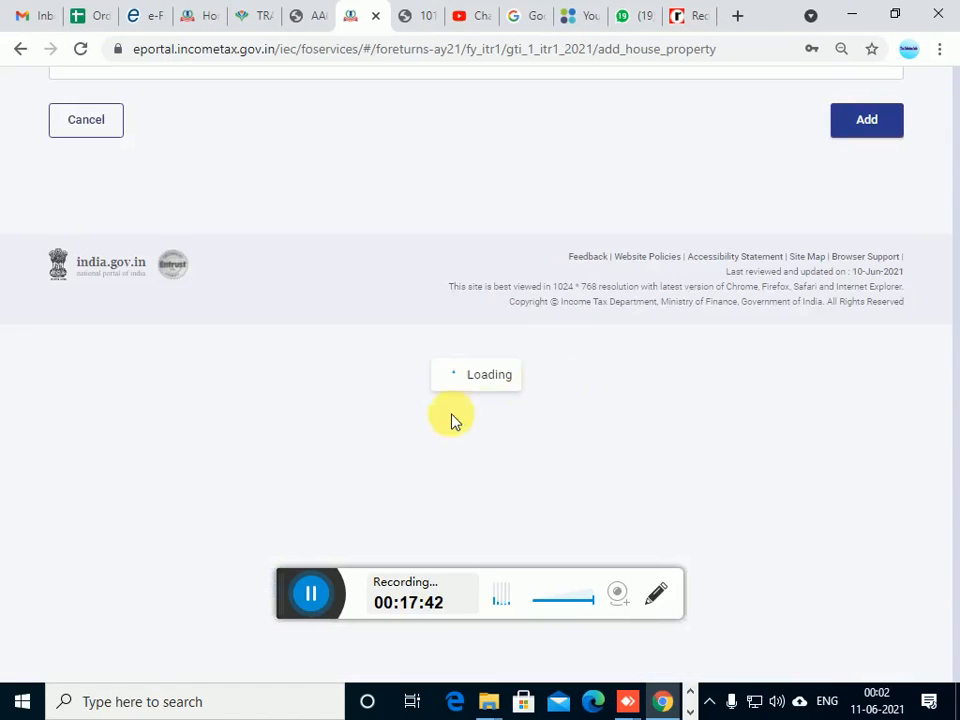
pyautogui.scroll(-2, 445, 395)
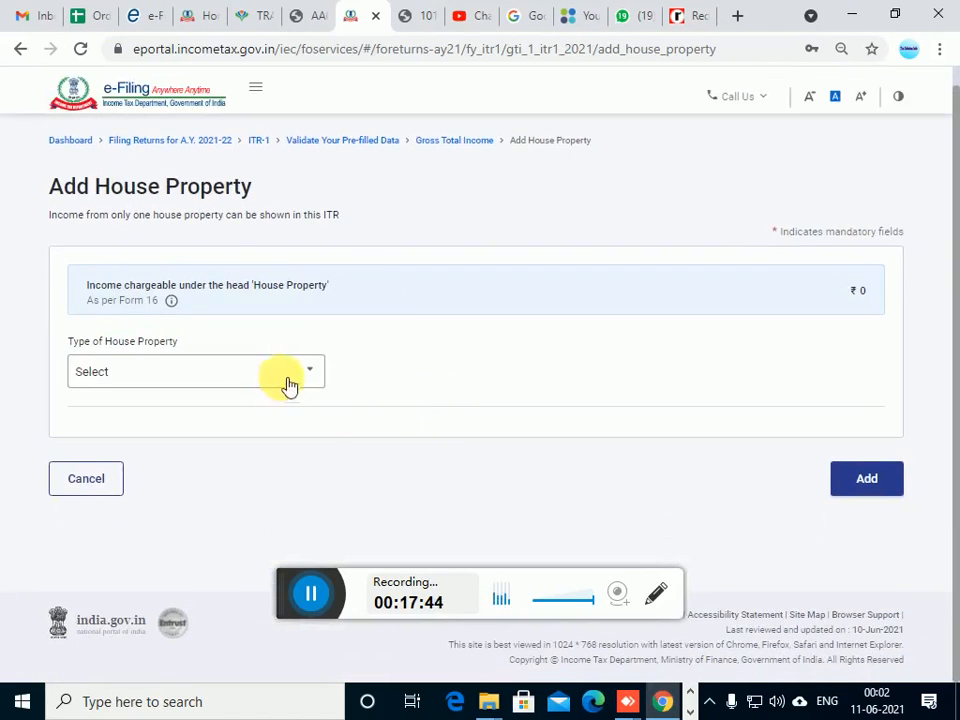
pyautogui.click(192, 380)
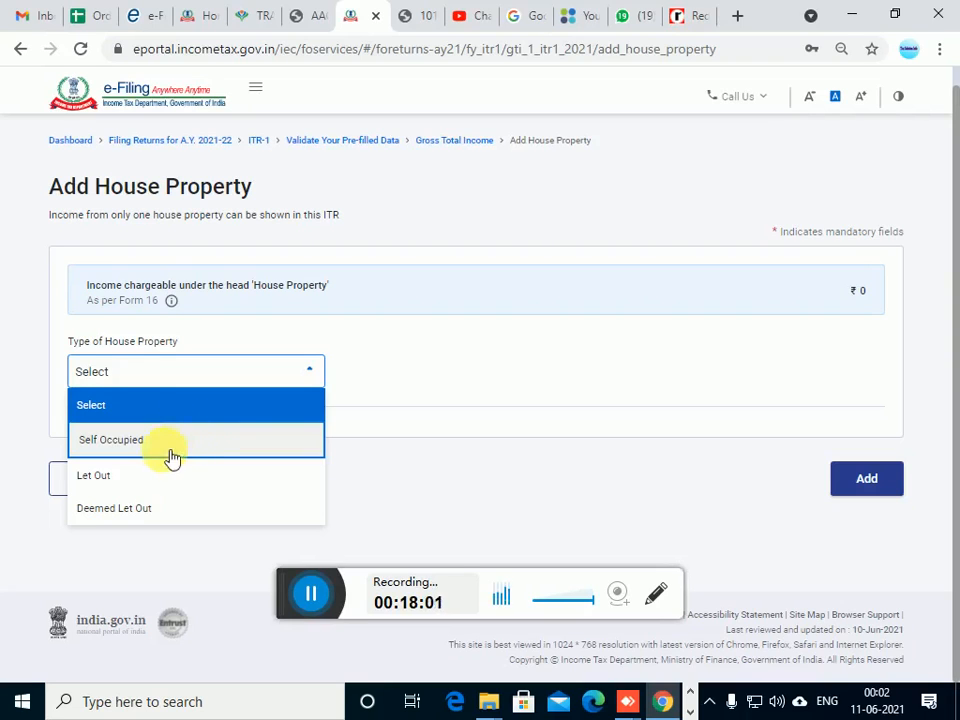
pyautogui.click(150, 452)
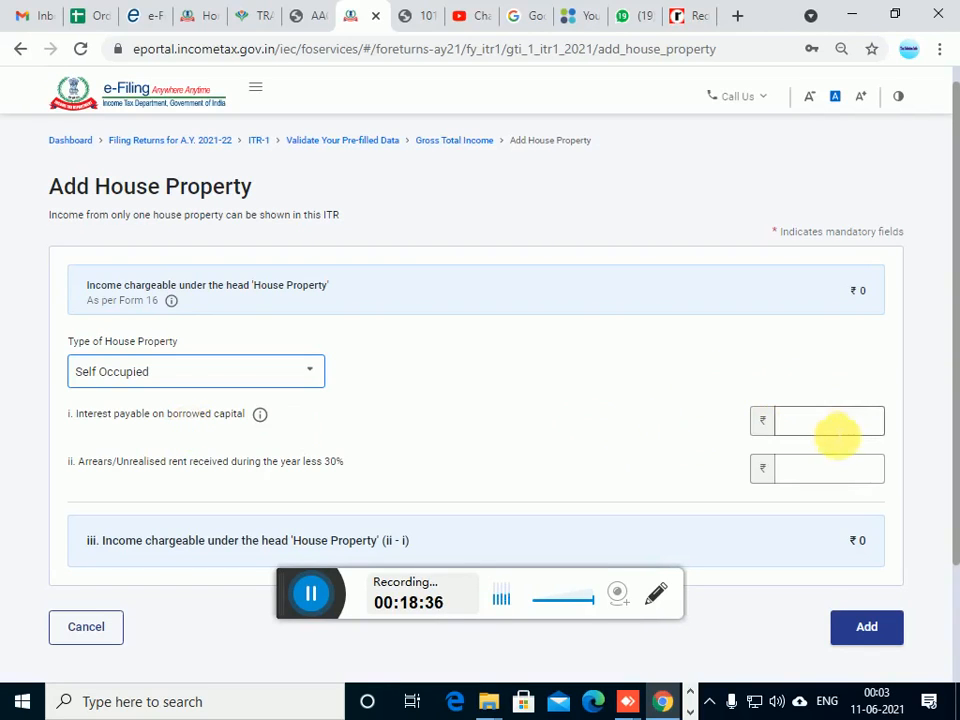
# Set the interest payable on borrowed capital to 12,000 and add the self-occupied house property to the return
pyautogui.click(821, 429)
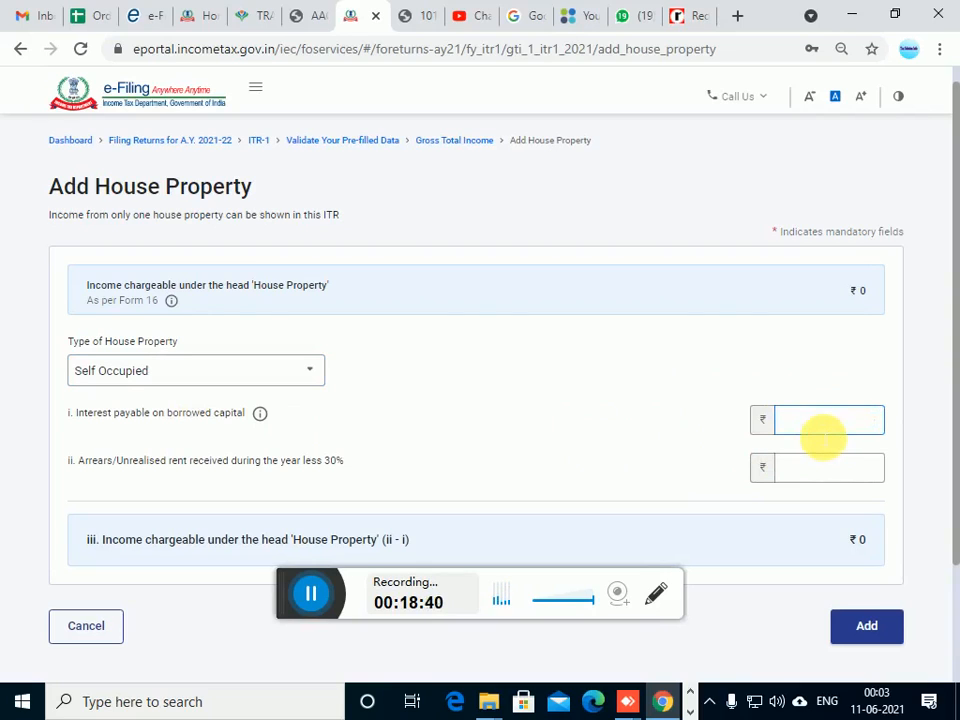
pyautogui.write('100')
pyautogui.press('BackSpace')
pyautogui.press('BackSpace')
pyautogui.press('BackSpace')
pyautogui.write('200')
pyautogui.press('Tab')
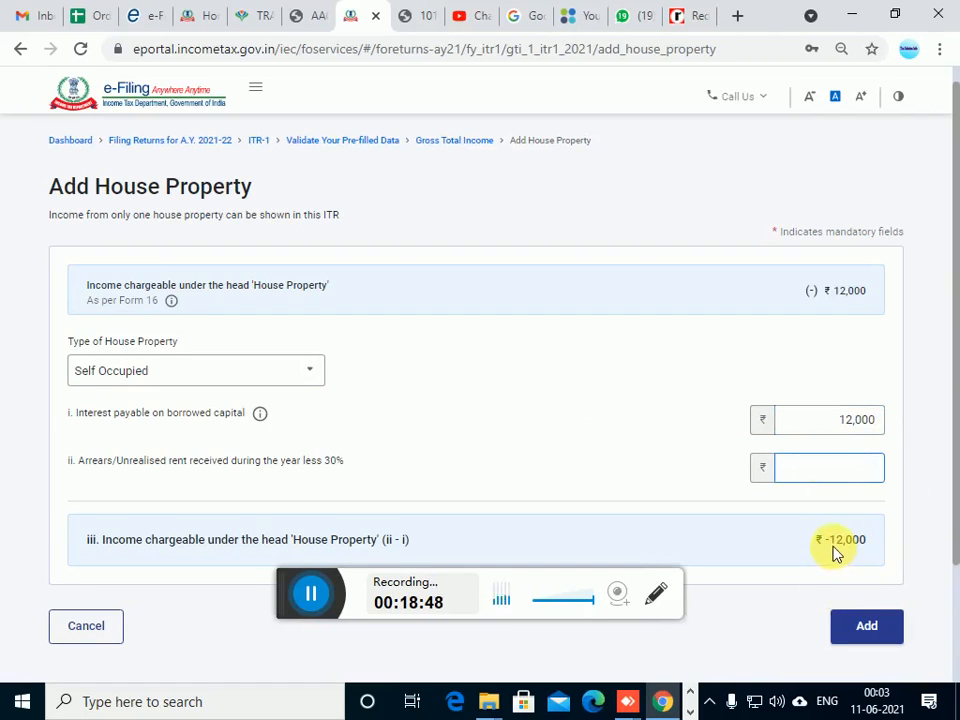
pyautogui.scroll(-2, 846, 552)
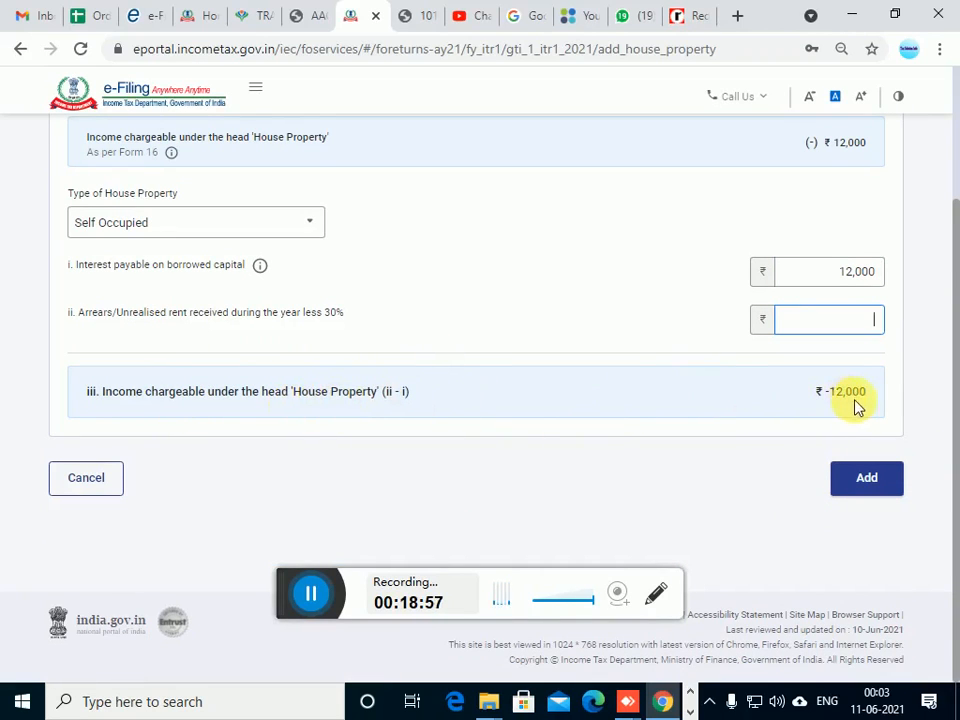
pyautogui.scroll(1, 421, 396)
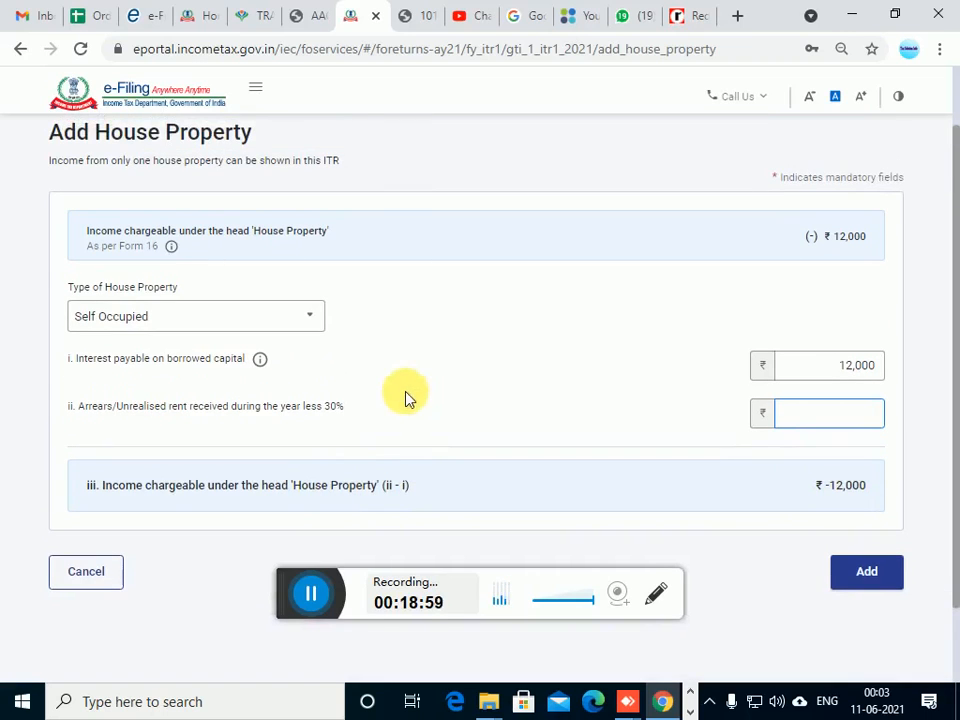
pyautogui.scroll(-1, 176, 489)
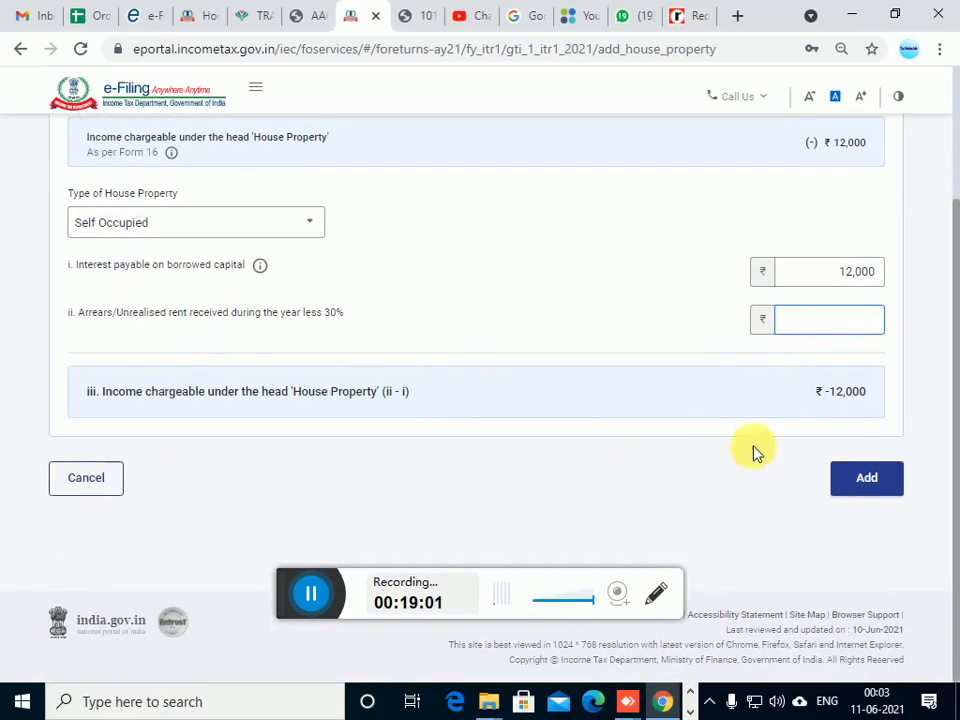
pyautogui.click(870, 482)
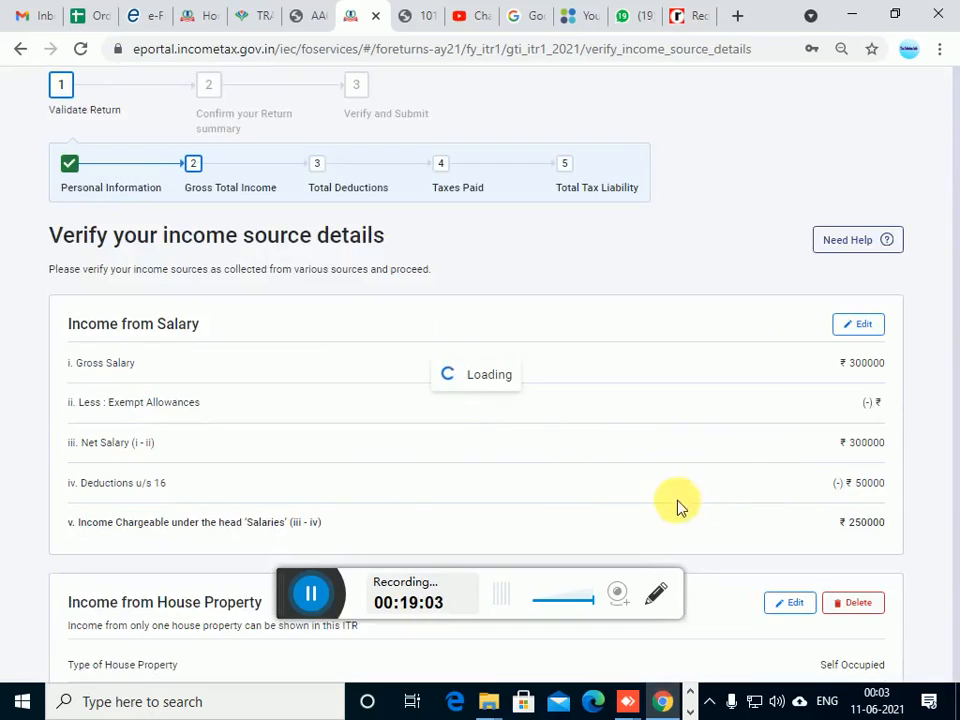
# Check which natures of exempt income can be reported, and leave the exempt income form without adding an entry
pyautogui.scroll(-6, 502, 440)
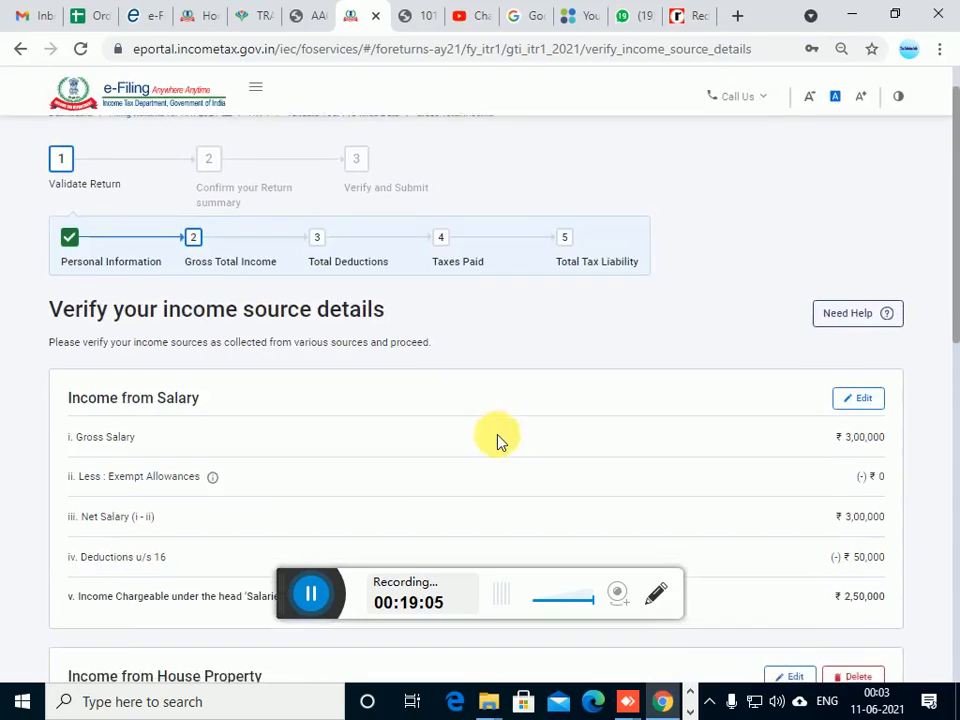
pyautogui.scroll(-3, 500, 441)
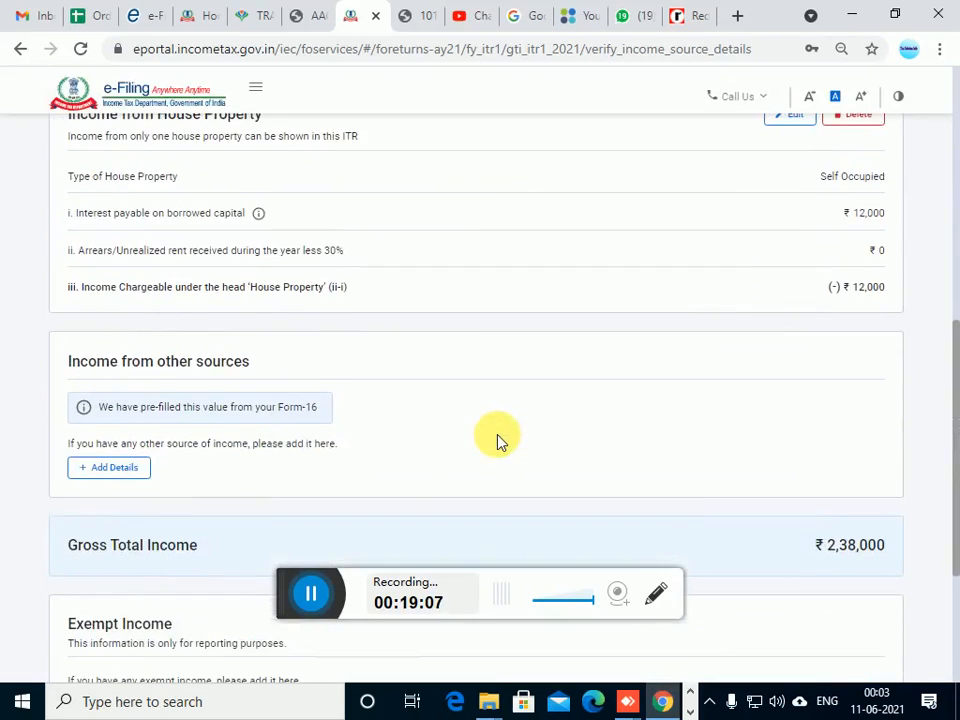
pyautogui.click(310, 600)
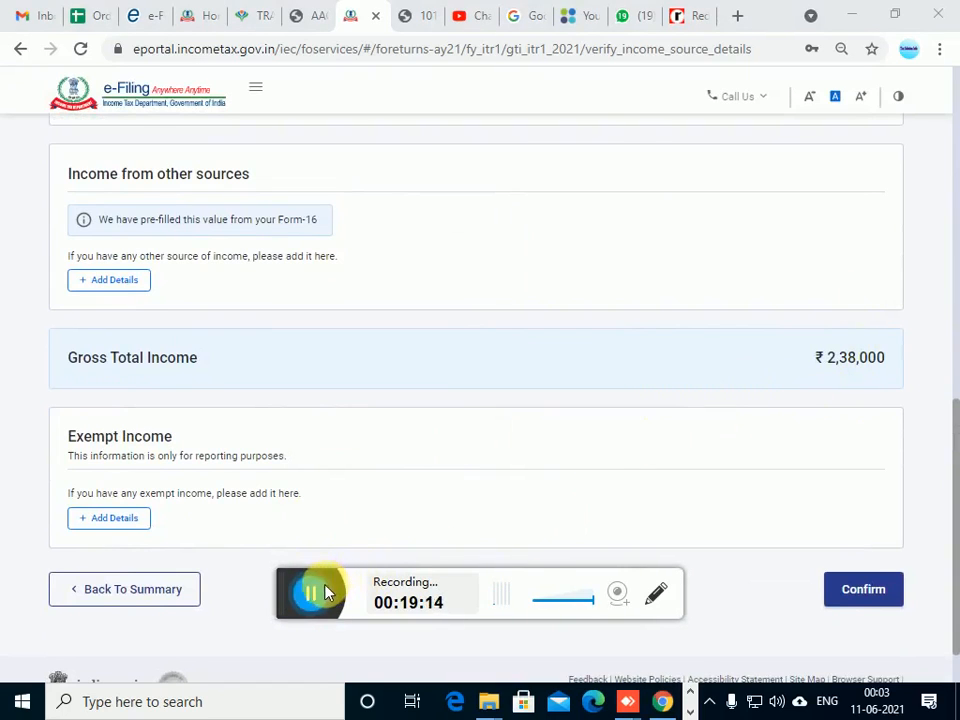
pyautogui.scroll(-2, 251, 583)
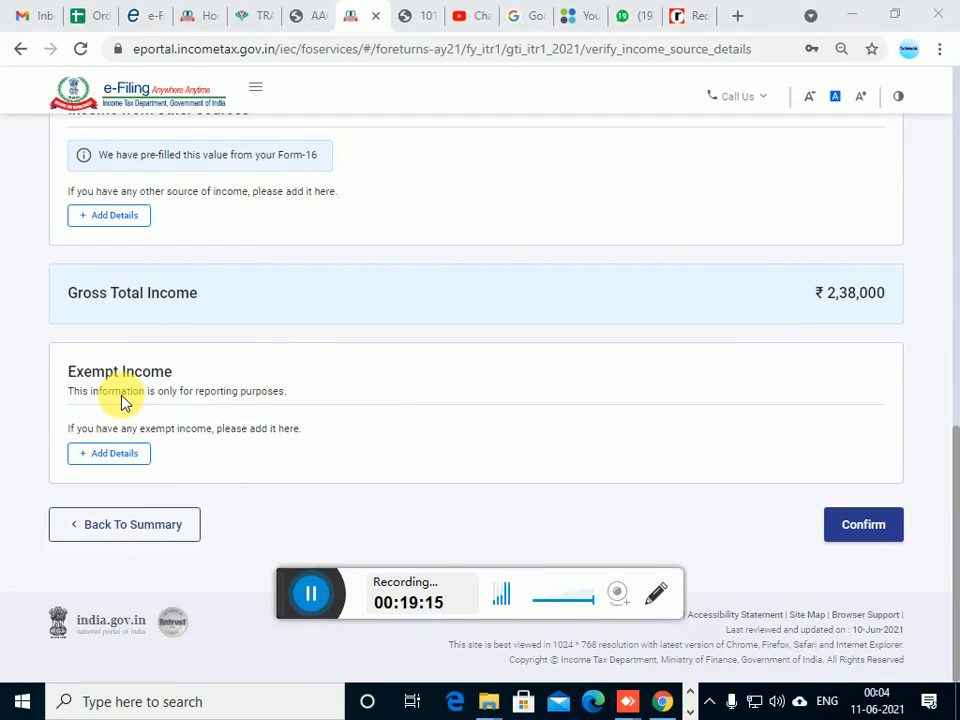
pyautogui.click(140, 456)
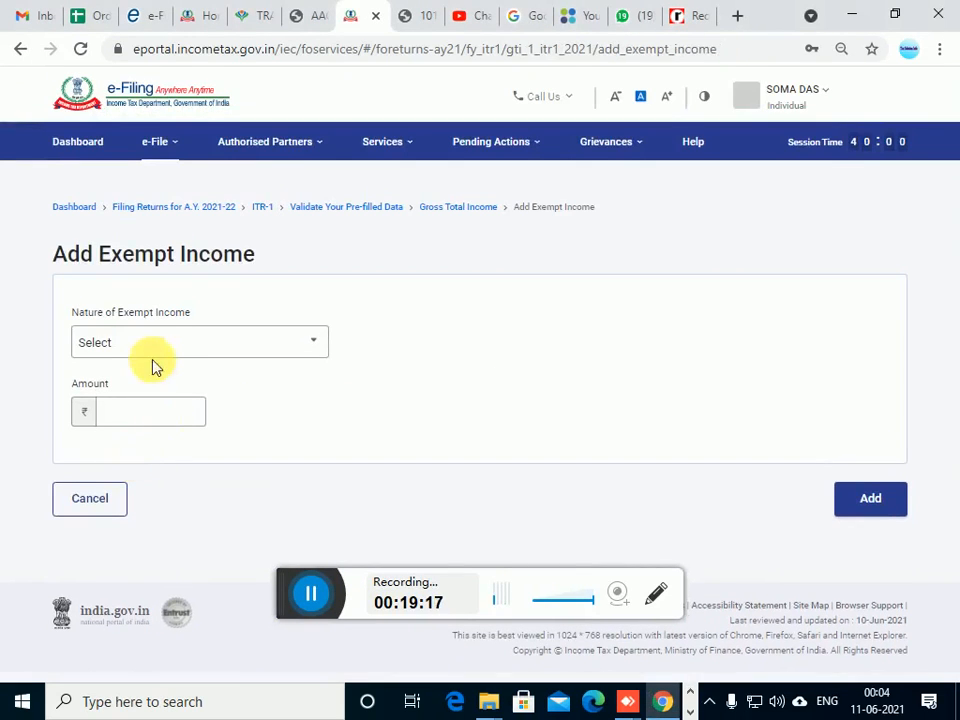
pyautogui.click(163, 348)
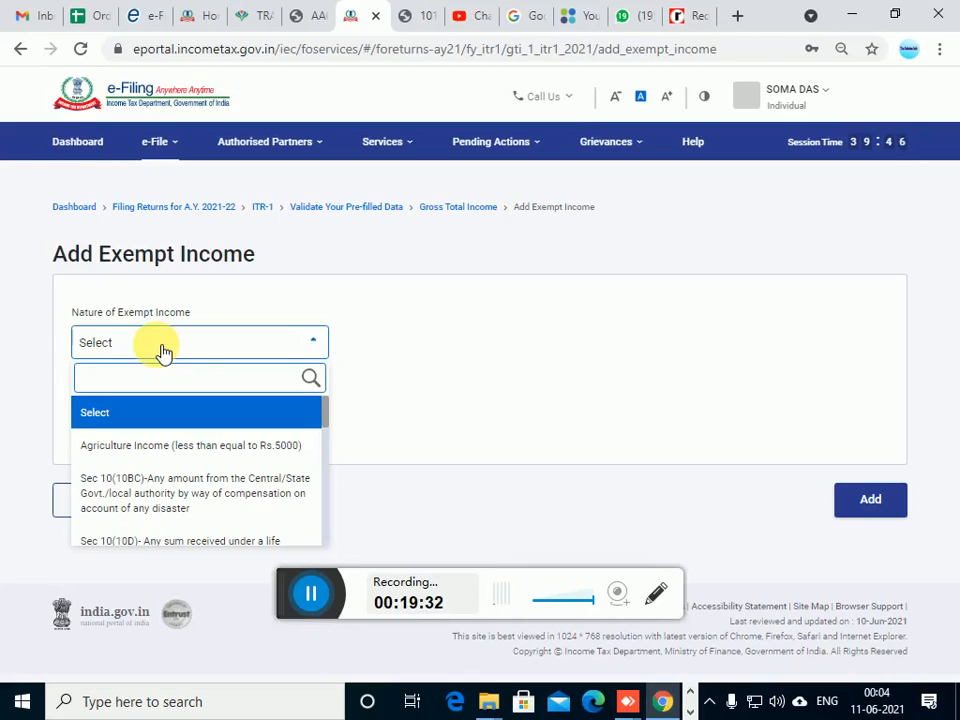
pyautogui.click(437, 357)
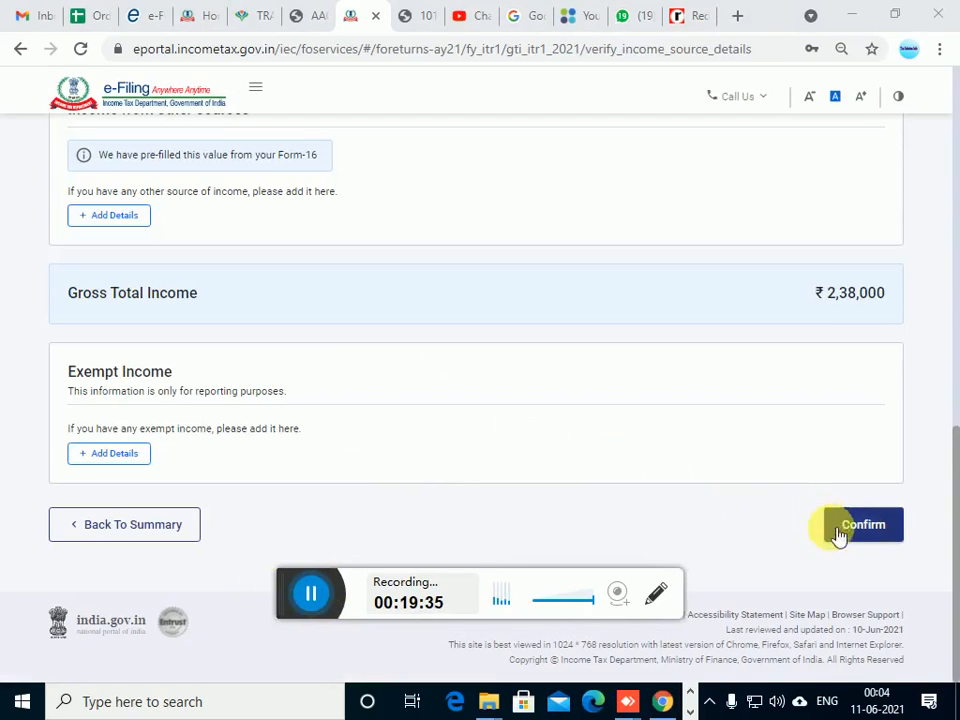
# Confirm the Gross Total Income section and open the Total Deductions section from the return summary
pyautogui.click(866, 527)
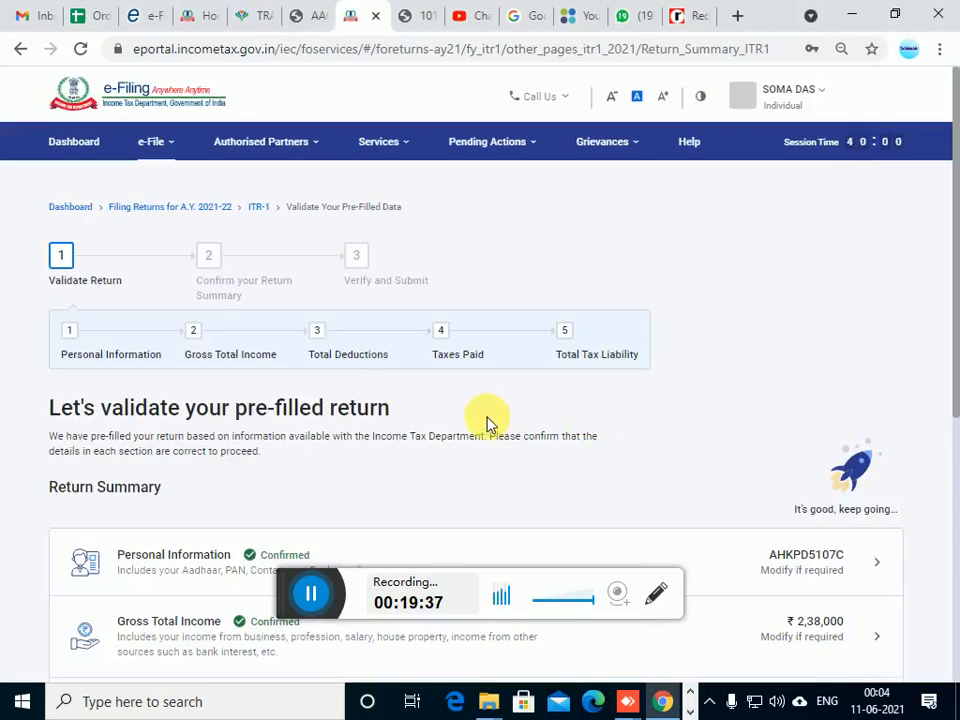
pyautogui.scroll(-3, 487, 424)
pyautogui.scroll(1, 487, 424)
pyautogui.scroll(-3, 487, 424)
pyautogui.scroll(3, 487, 424)
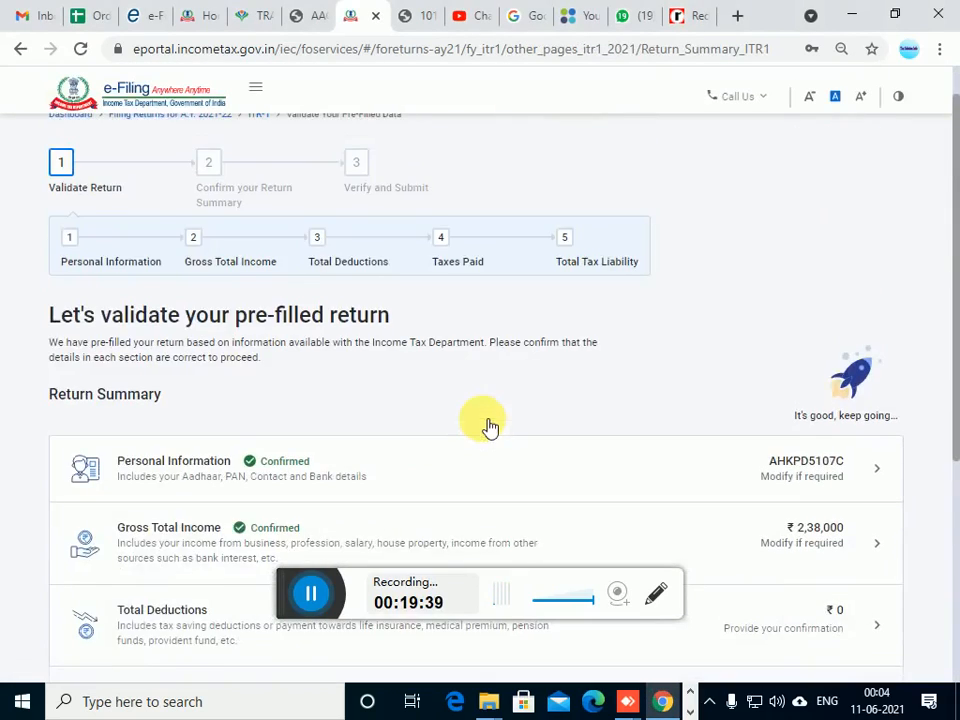
pyautogui.scroll(-5, 489, 426)
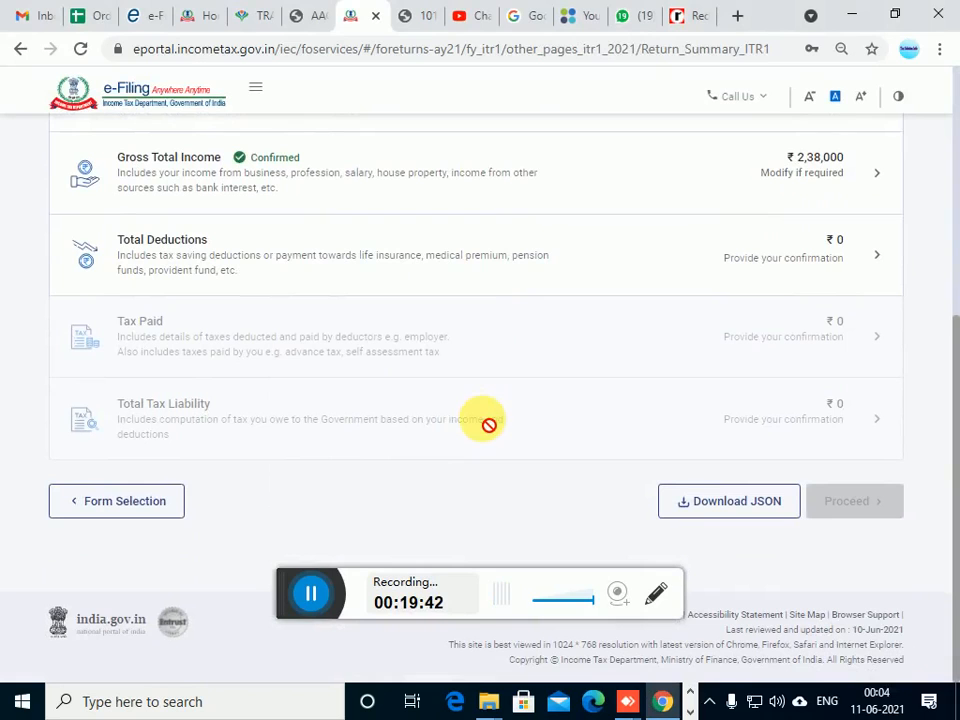
pyautogui.scroll(1, 285, 598)
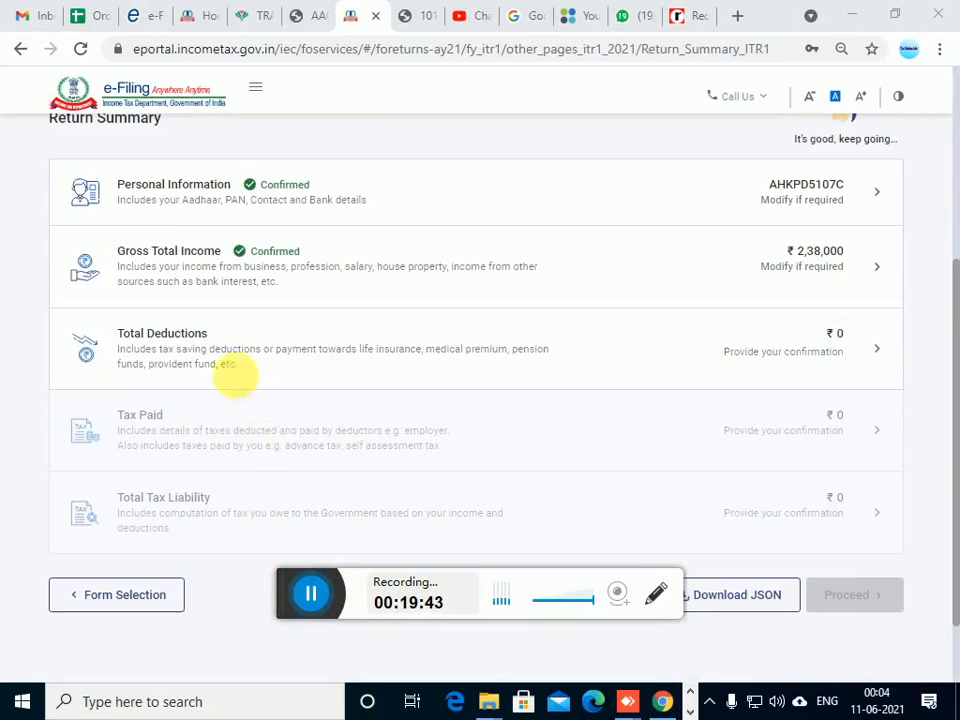
pyautogui.click(834, 345)
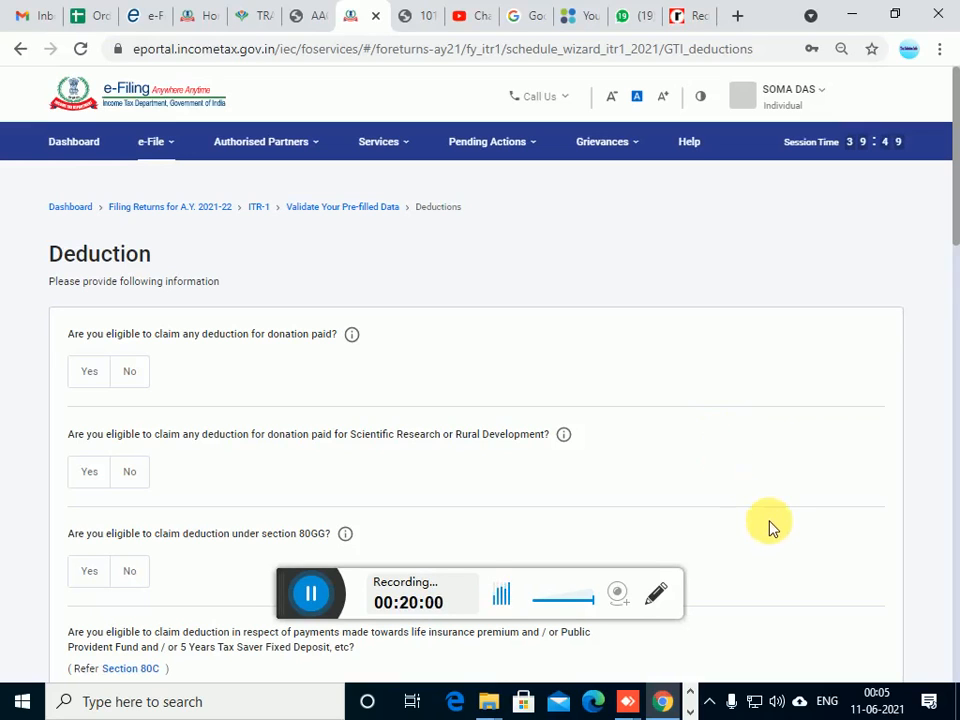
# Answer No to the deductions for donation paid, for Scientific Research or Rural Development donations, and under section 80GG
pyautogui.scroll(-1, 390, 499)
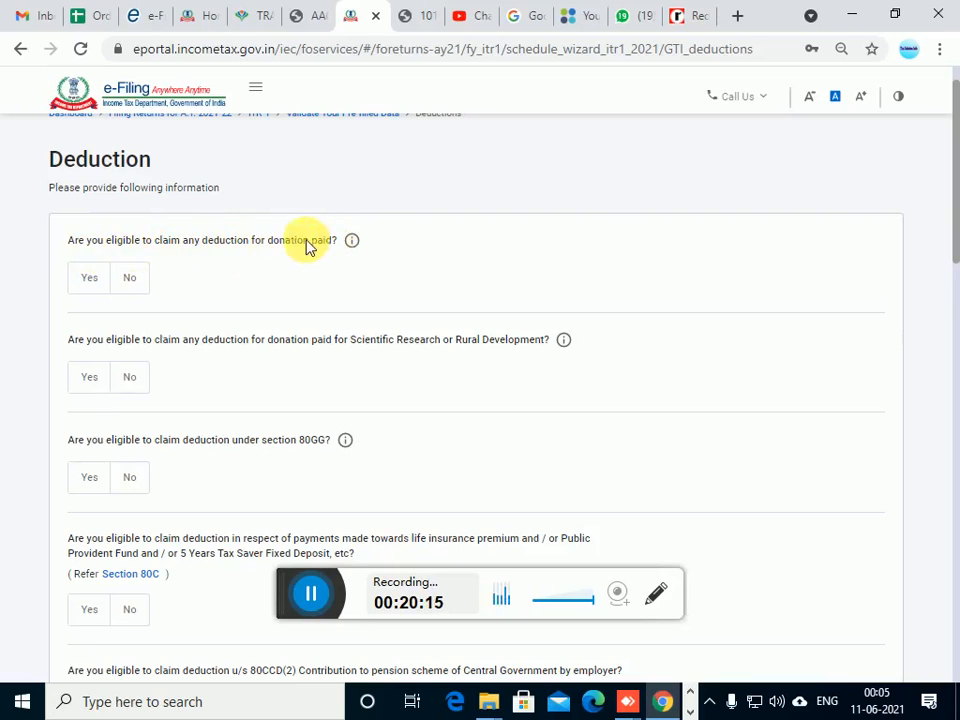
pyautogui.click(93, 285)
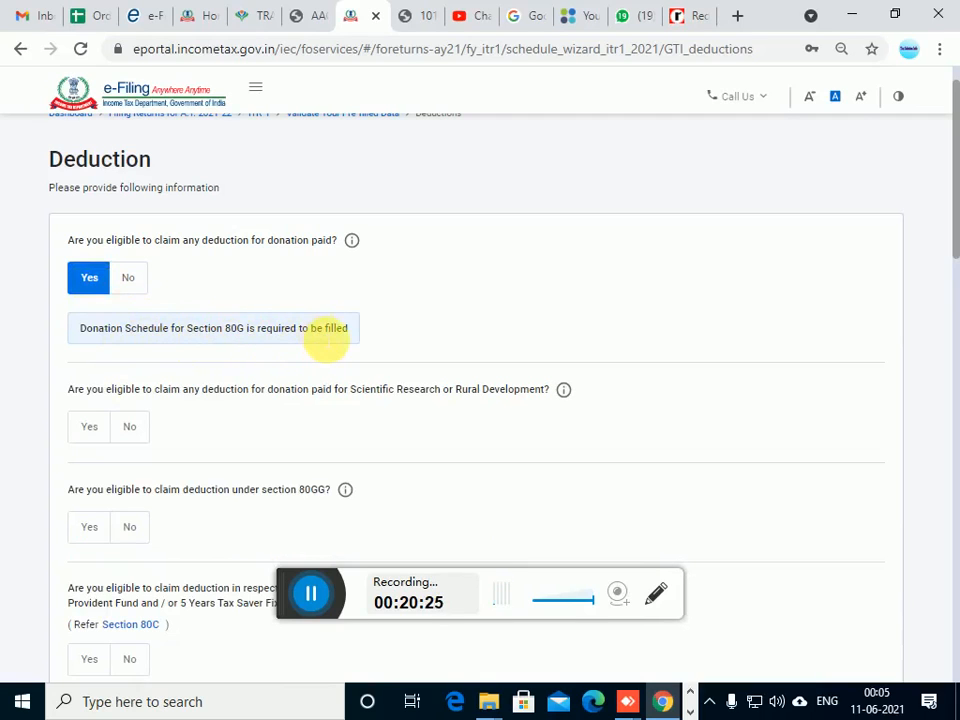
pyautogui.click(323, 605)
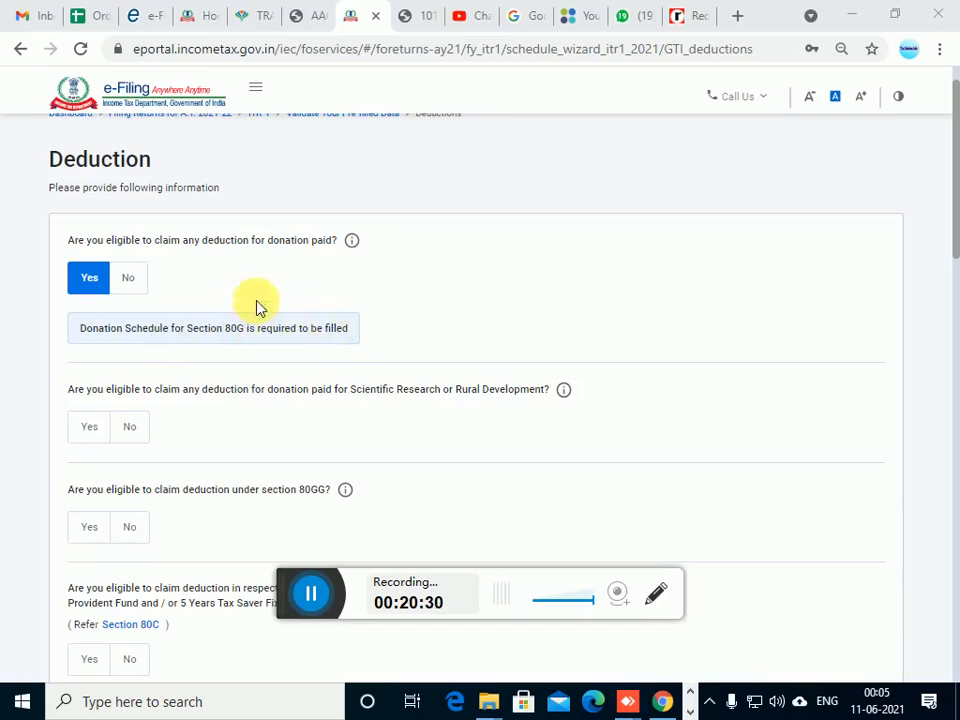
pyautogui.click(133, 284)
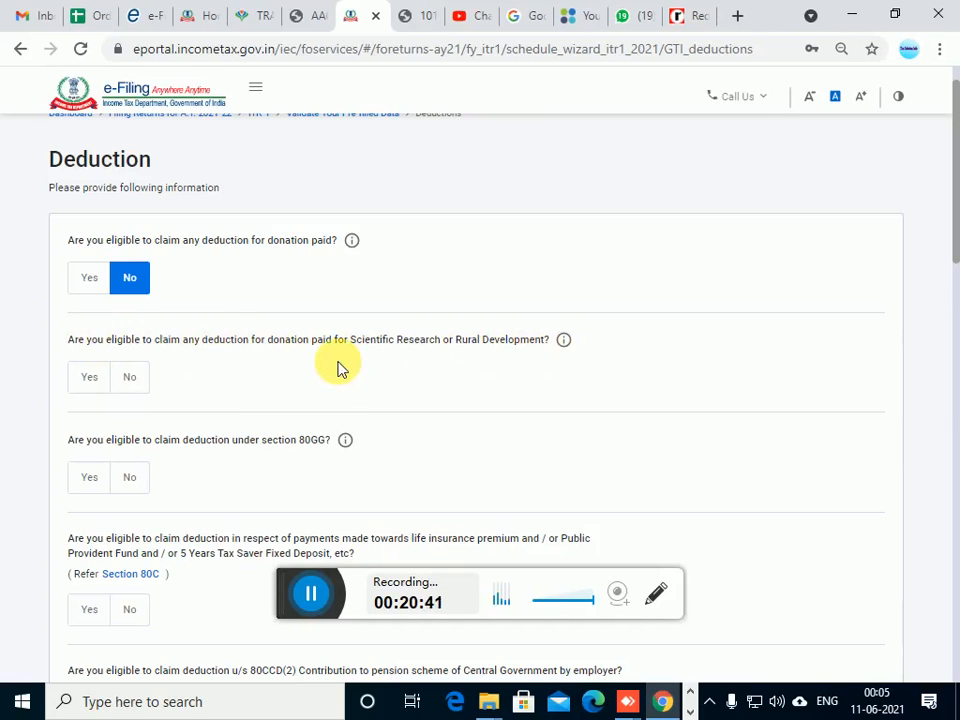
pyautogui.scroll(-1, 338, 368)
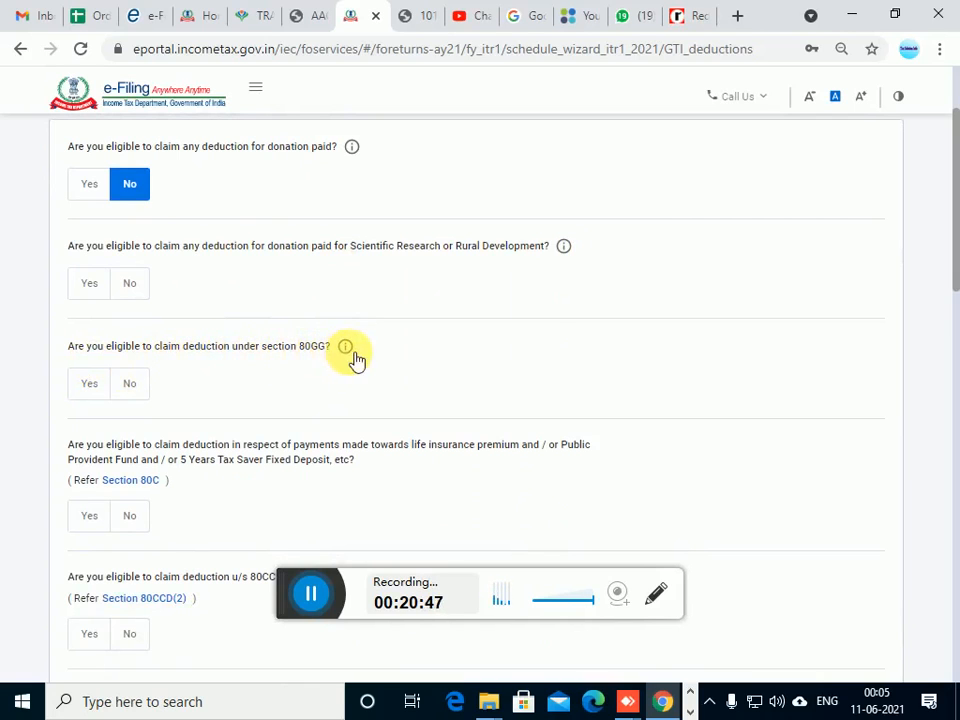
pyautogui.scroll(-1, 268, 338)
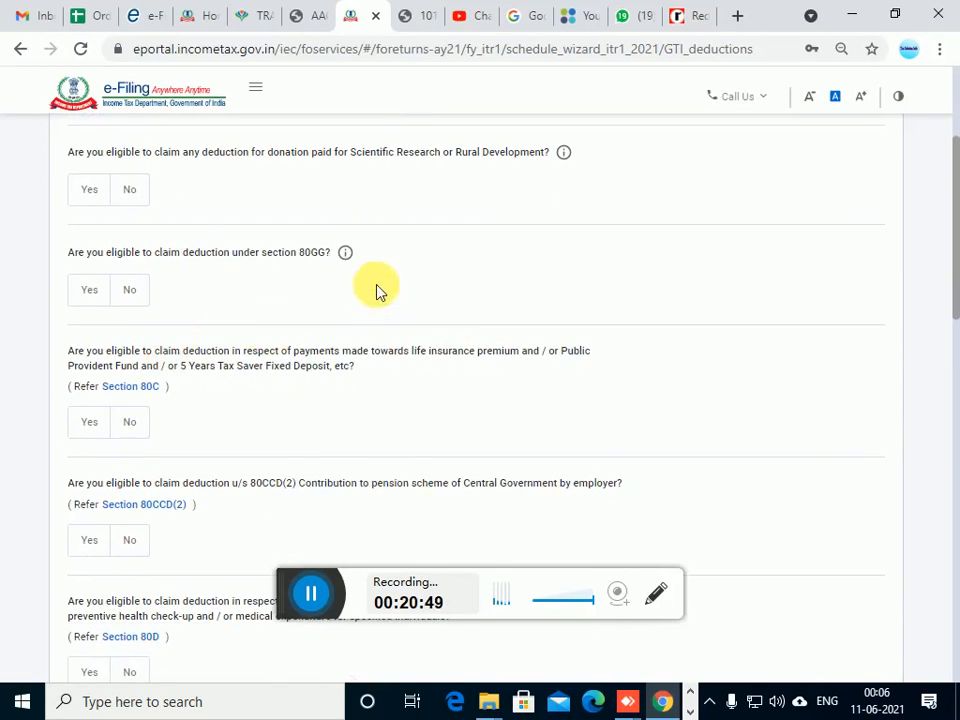
pyautogui.click(133, 300)
pyautogui.scroll(2, 150, 308)
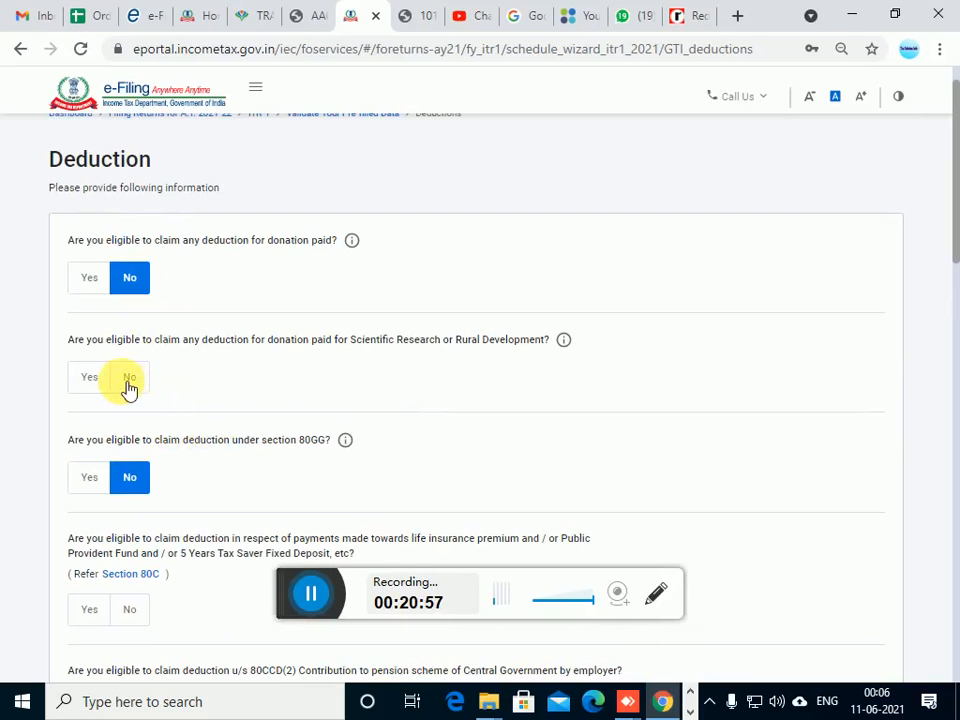
pyautogui.click(129, 385)
pyautogui.scroll(-2, 223, 399)
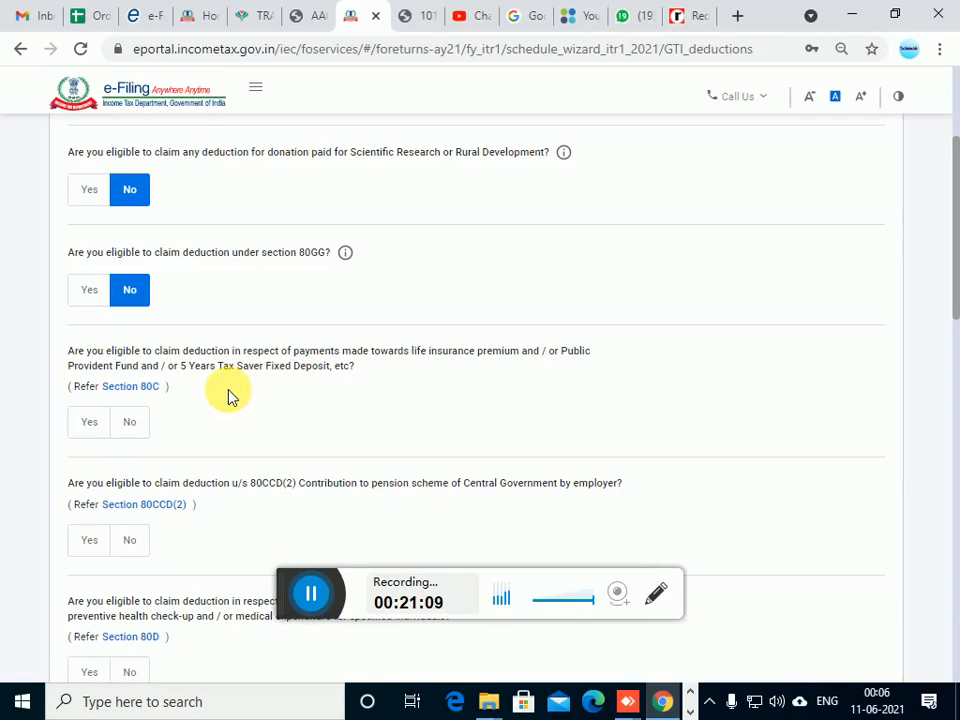
# Answer Yes to the life insurance premium and Public Provident Fund question and set the Section 80C deduction amount to 10,000
pyautogui.click(95, 426)
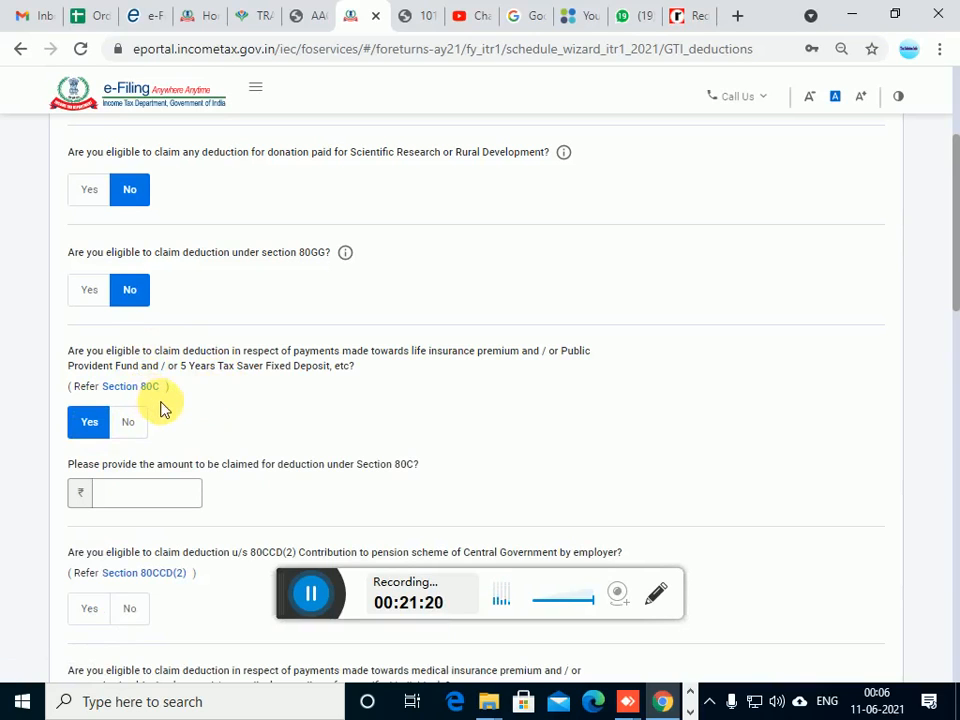
pyautogui.scroll(-2, 160, 400)
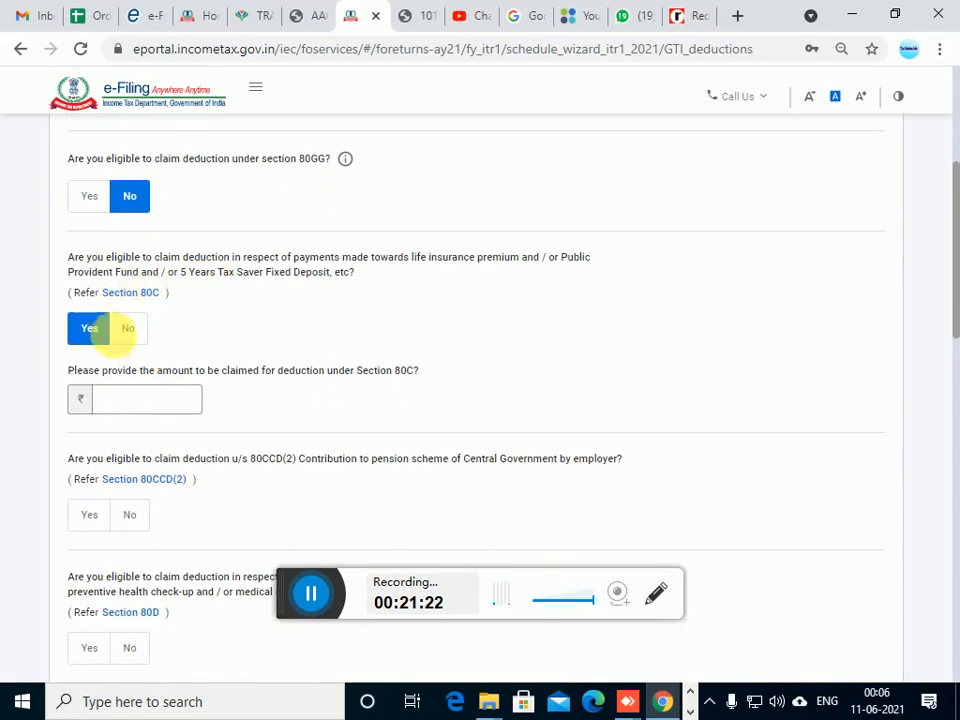
pyautogui.scroll(-2, 313, 338)
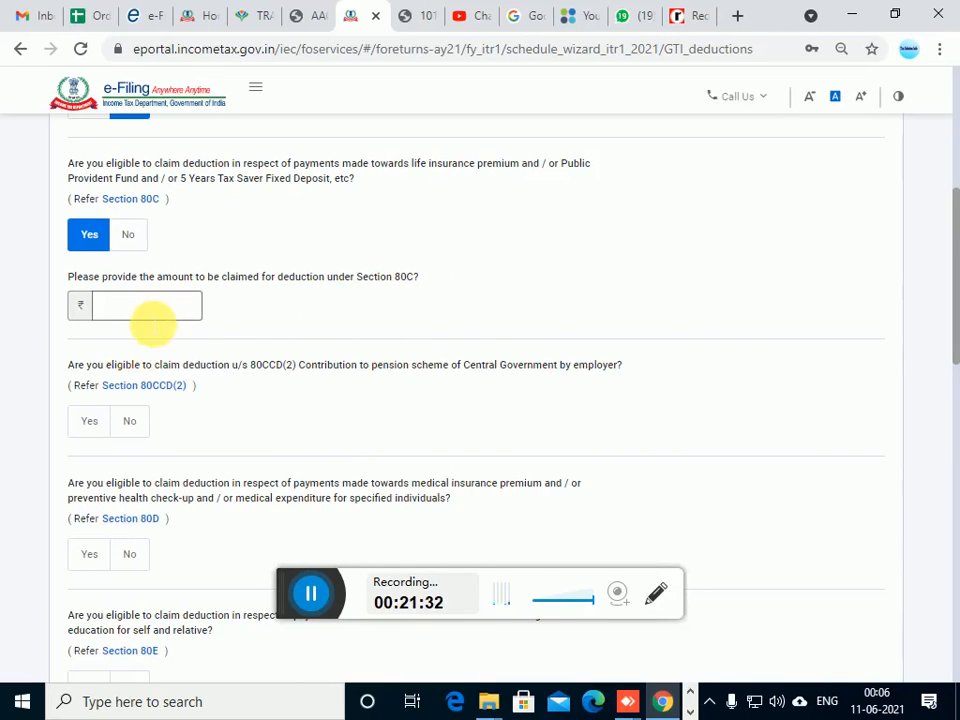
pyautogui.click(191, 306)
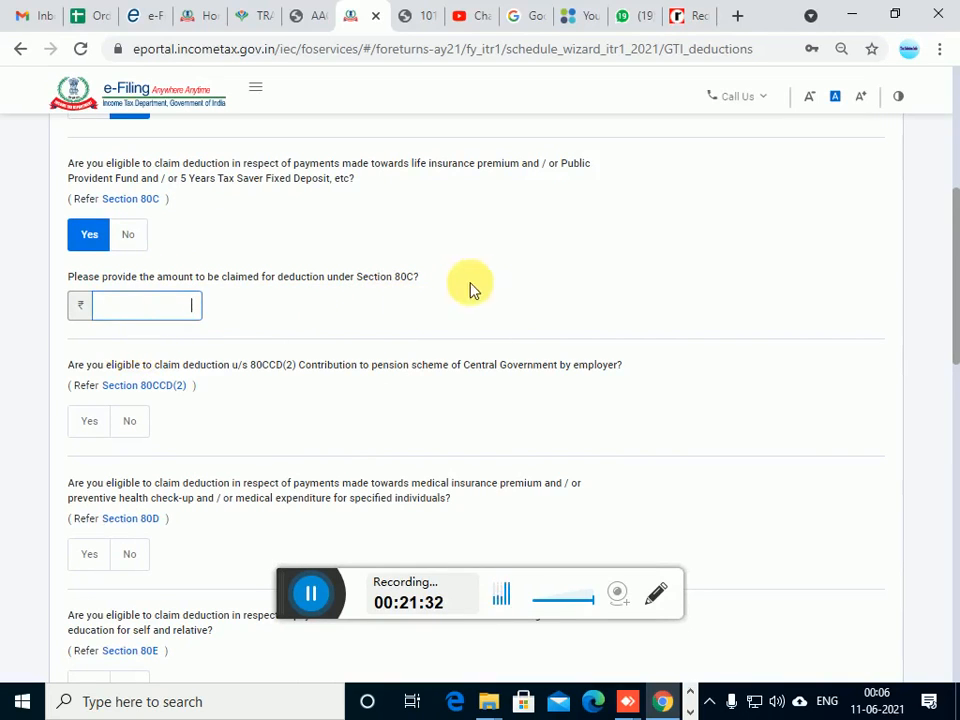
pyautogui.click(409, 298)
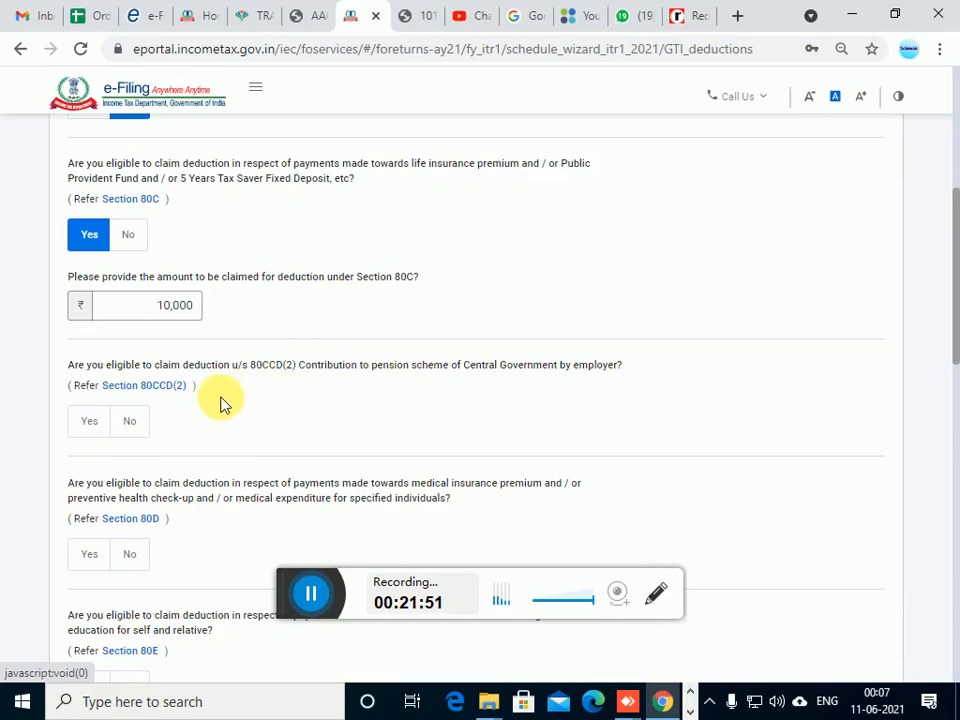
# Answer No to the Section 80CCD(2) deduction, Yes to the Section 80D deduction and No to the Section 80E deduction
pyautogui.click(133, 429)
pyautogui.scroll(-1, 210, 435)
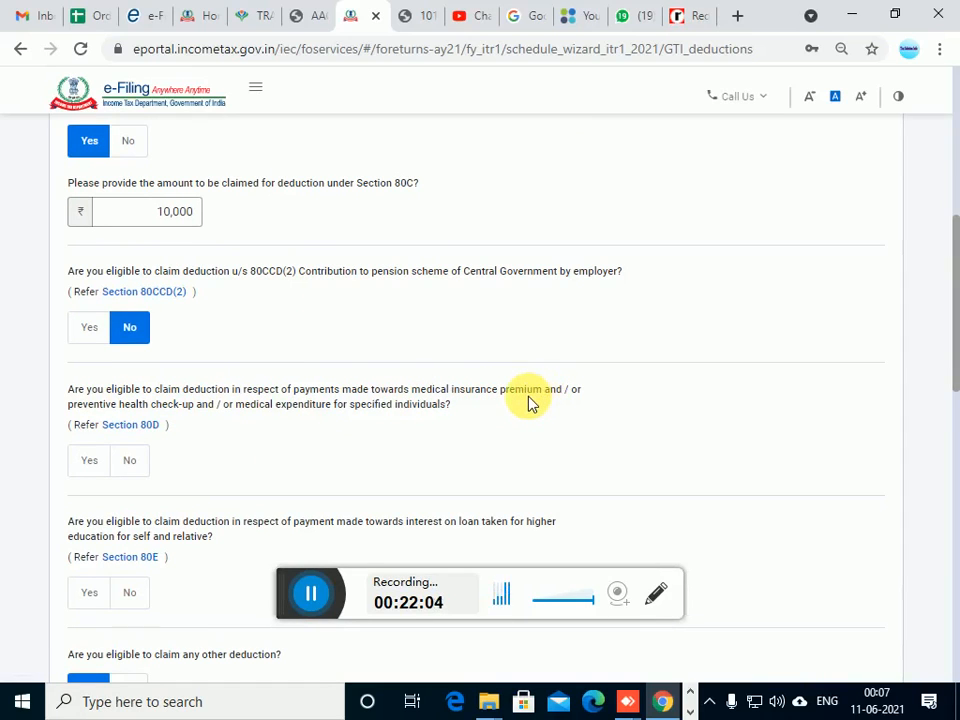
pyautogui.click(100, 468)
pyautogui.scroll(-1, 302, 476)
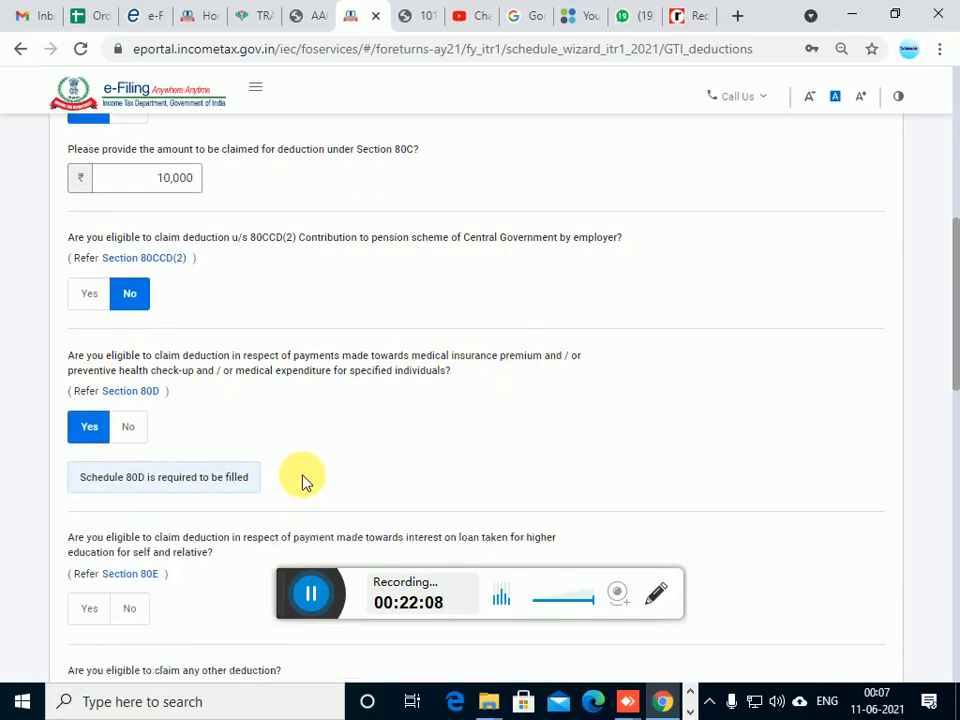
pyautogui.scroll(-1, 304, 476)
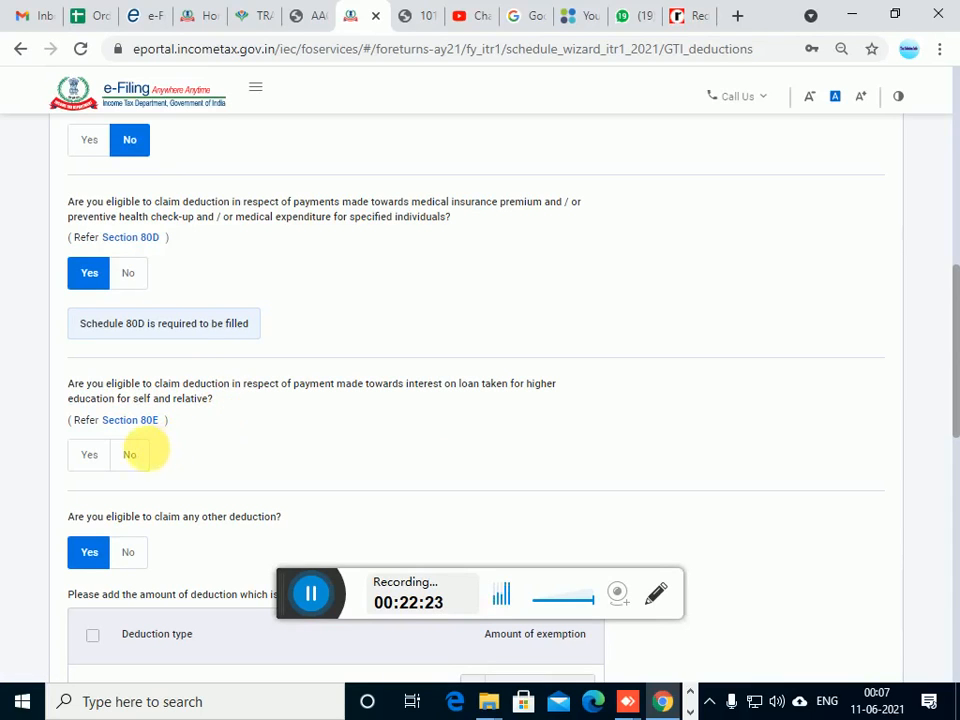
pyautogui.click(129, 455)
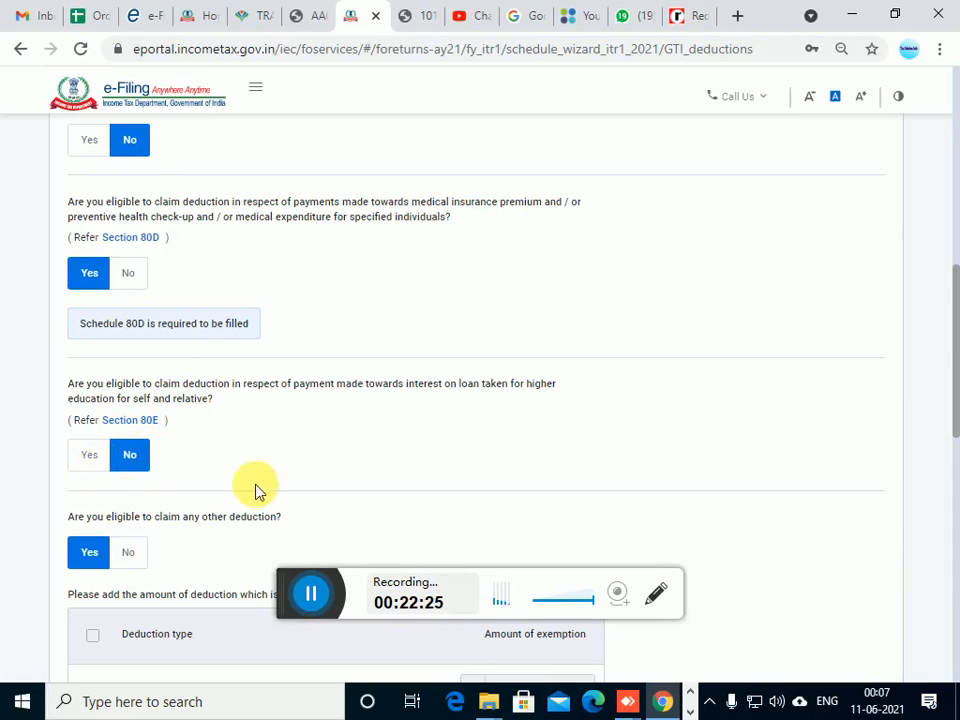
# Answer No to claiming any other deduction and review the deduction answers
pyautogui.scroll(-1, 262, 485)
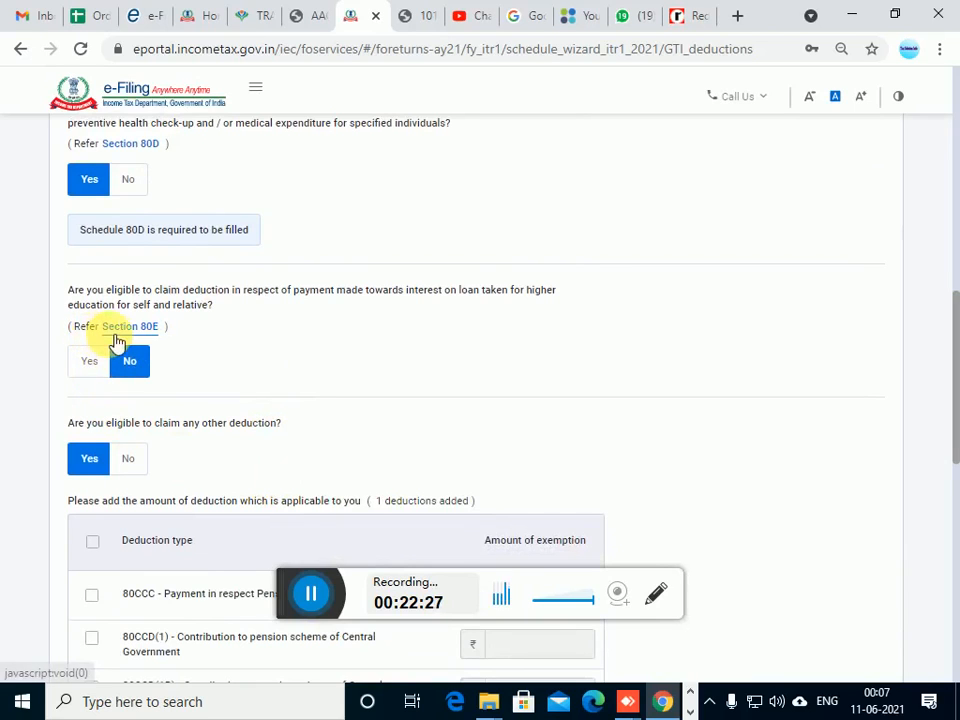
pyautogui.scroll(1, 204, 381)
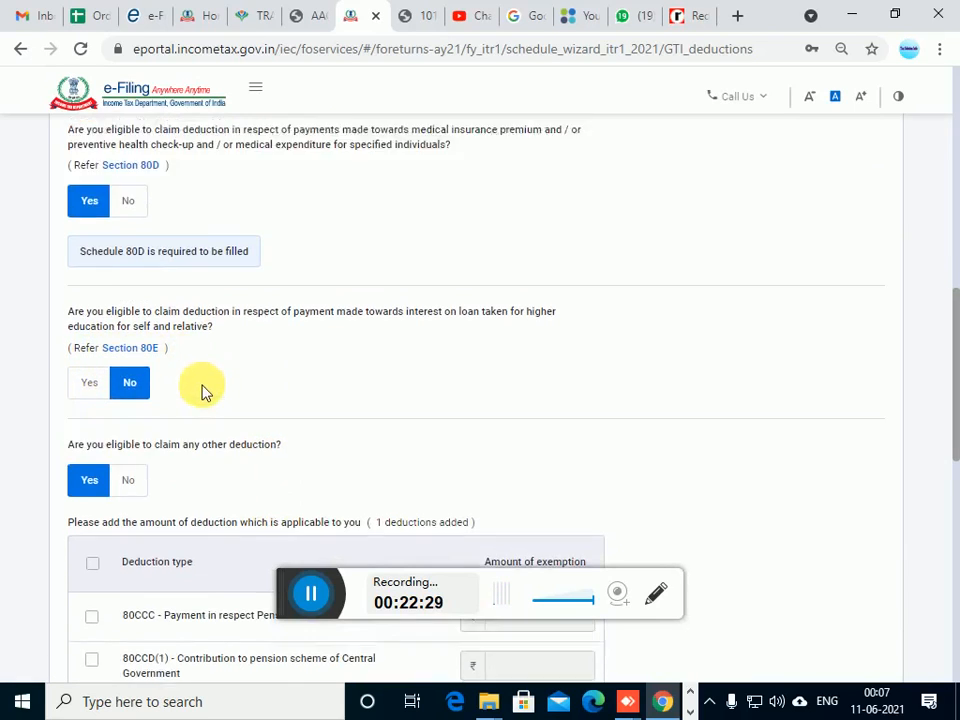
pyautogui.scroll(-1, 215, 415)
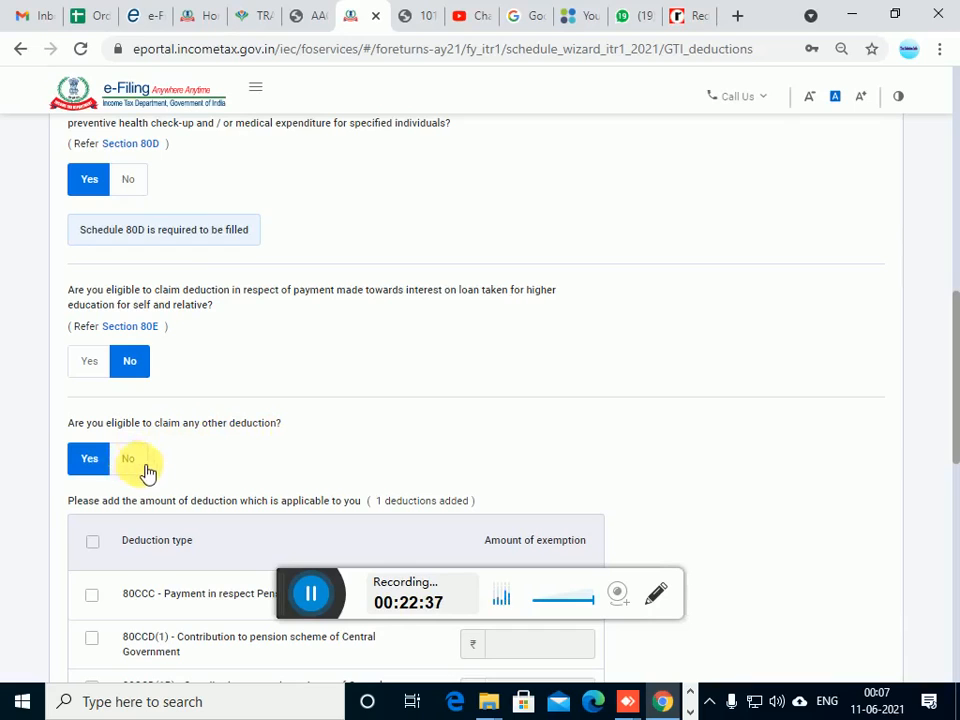
pyautogui.scroll(-1, 185, 507)
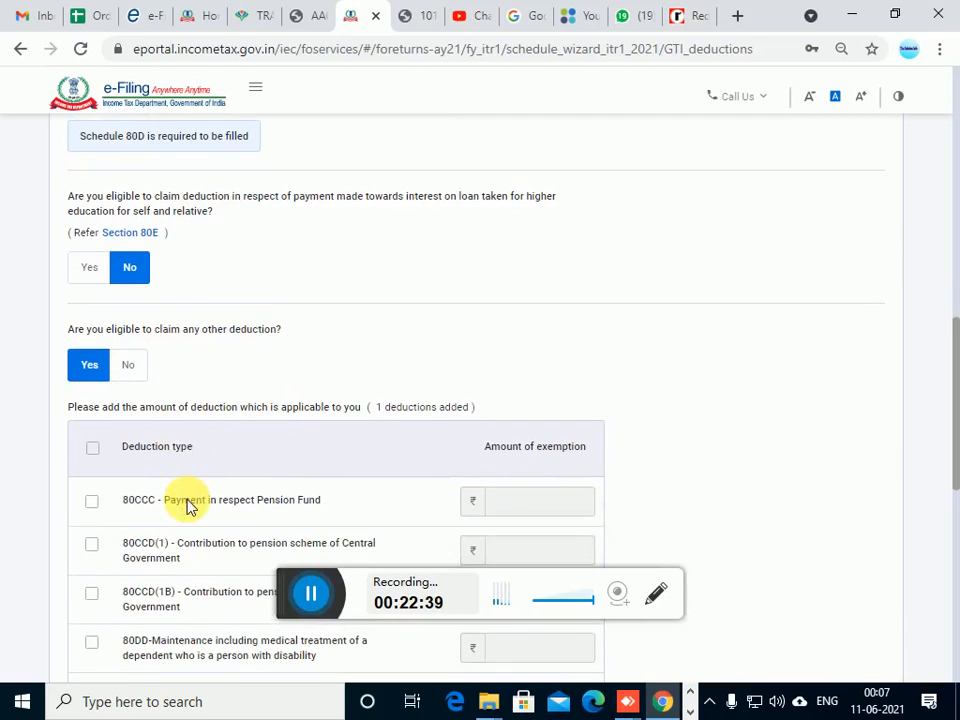
pyautogui.click(128, 366)
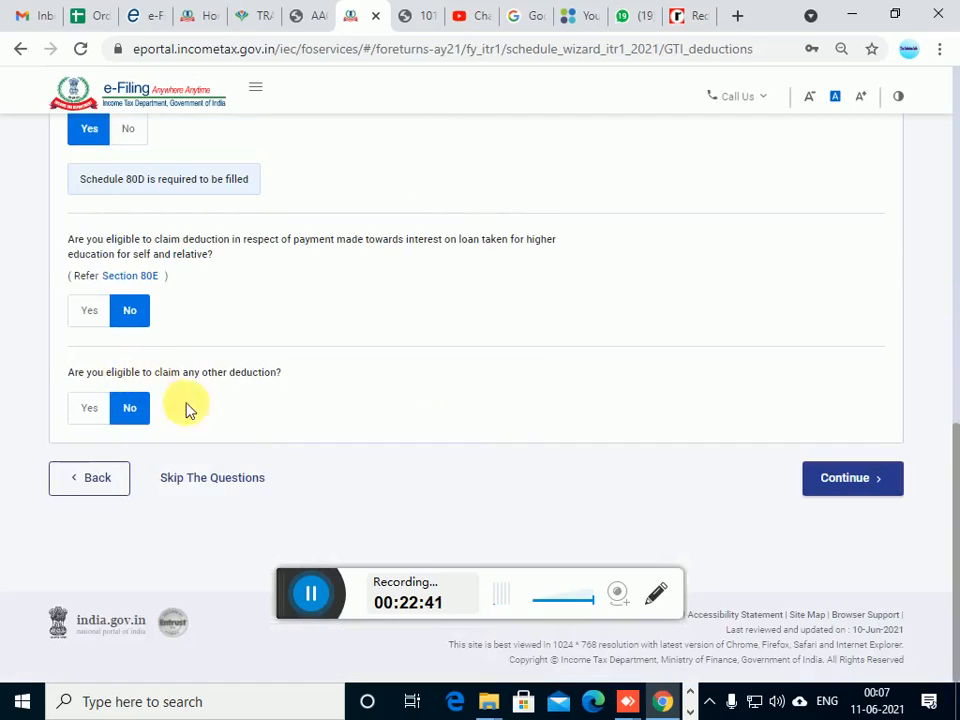
pyautogui.scroll(4, 248, 465)
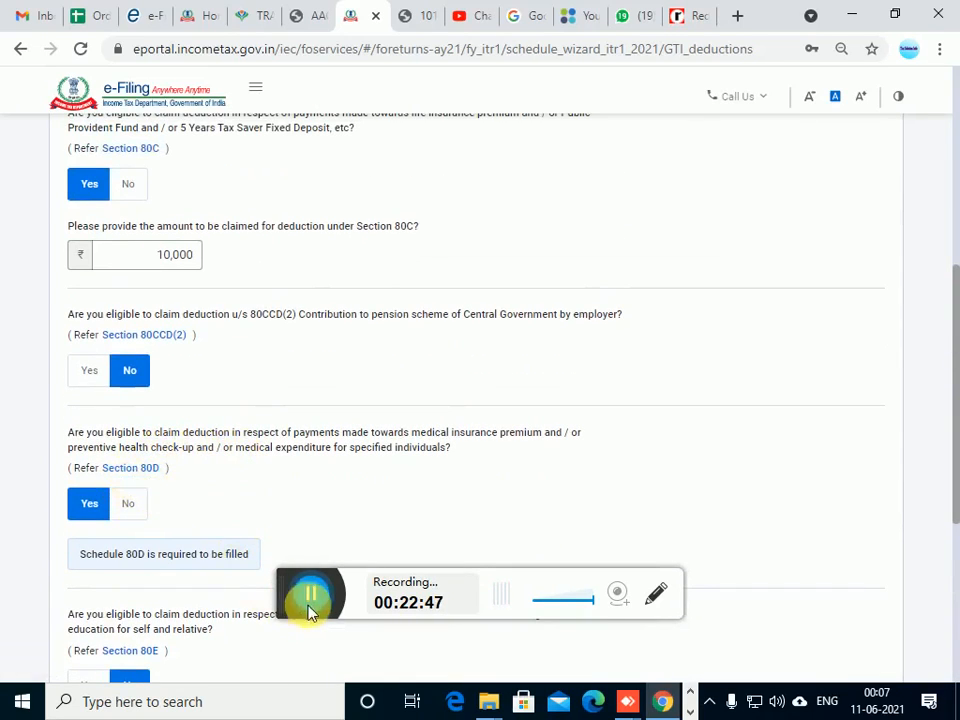
pyautogui.scroll(-5, 264, 604)
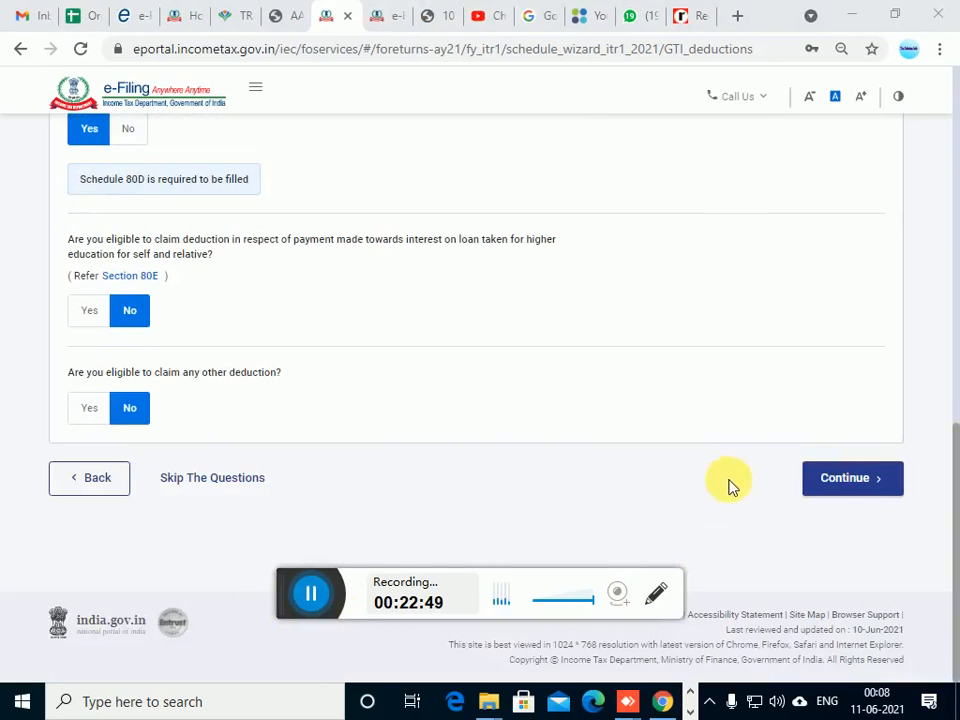
# Submit the deduction answers and open the form for adding the 80D health insurance deduction
pyautogui.click(842, 480)
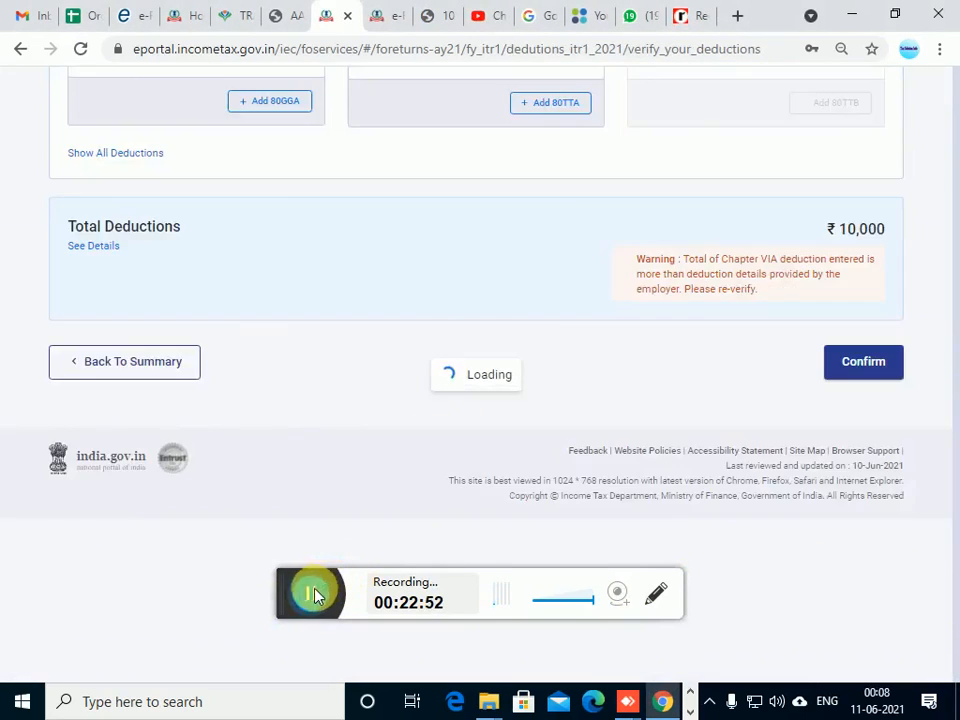
pyautogui.click(312, 594)
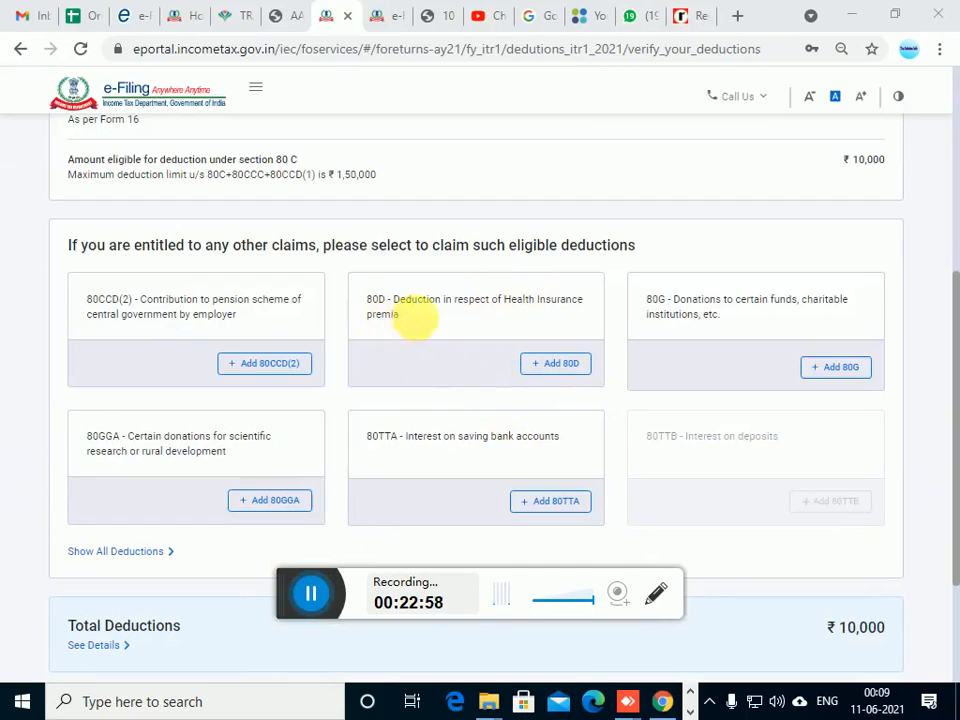
pyautogui.click(563, 368)
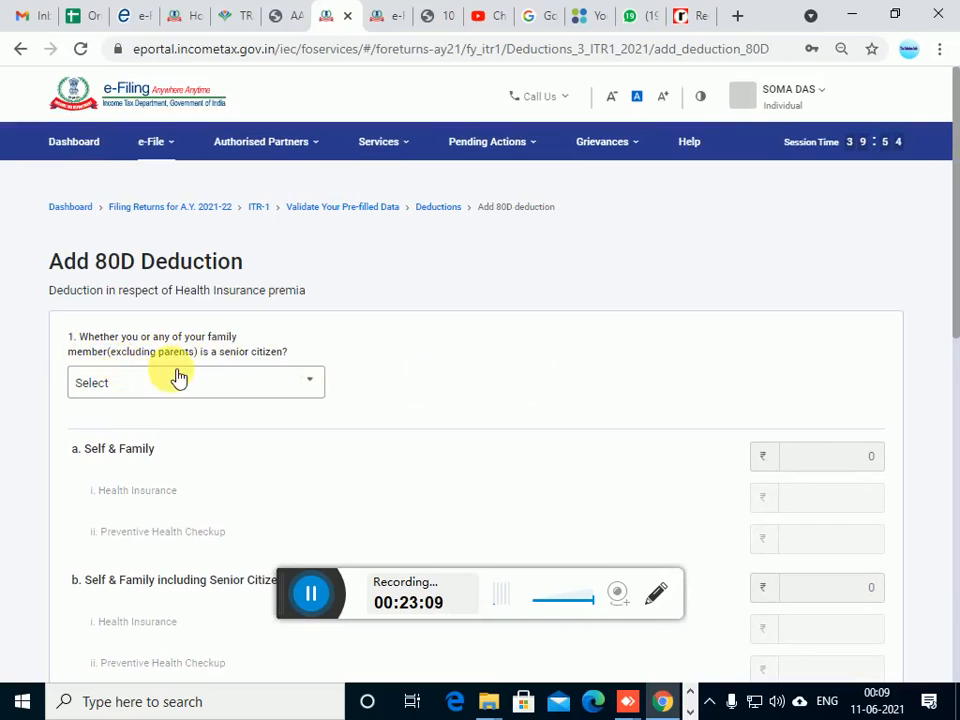
# Set the self and family senior citizen question to Not claiming for Self/Family and look through the rest of the 80D form
pyautogui.click(255, 393)
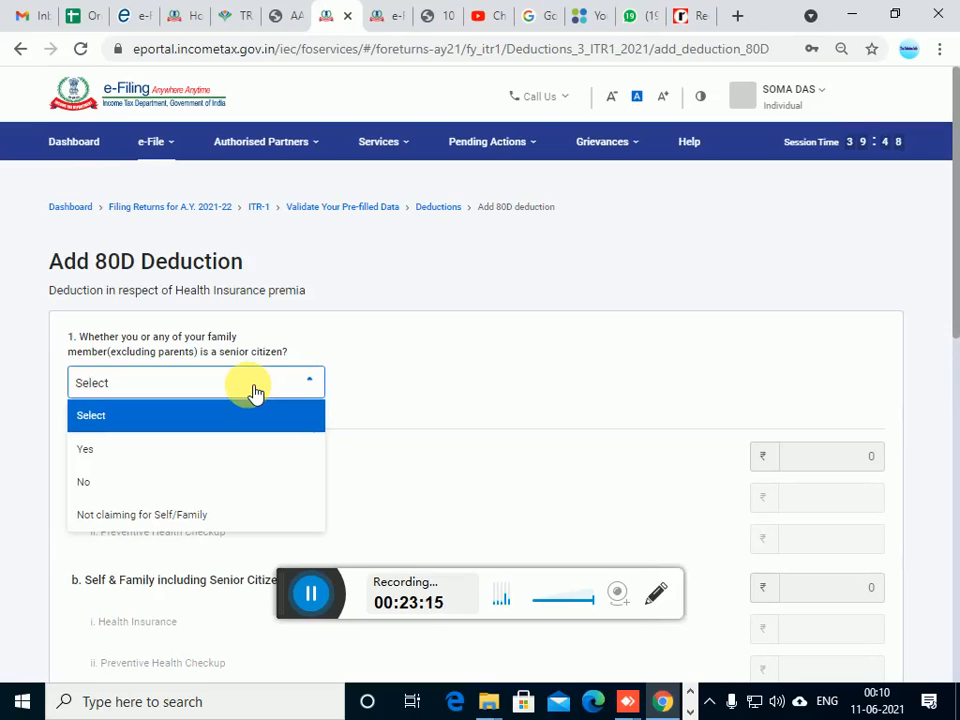
pyautogui.click(174, 531)
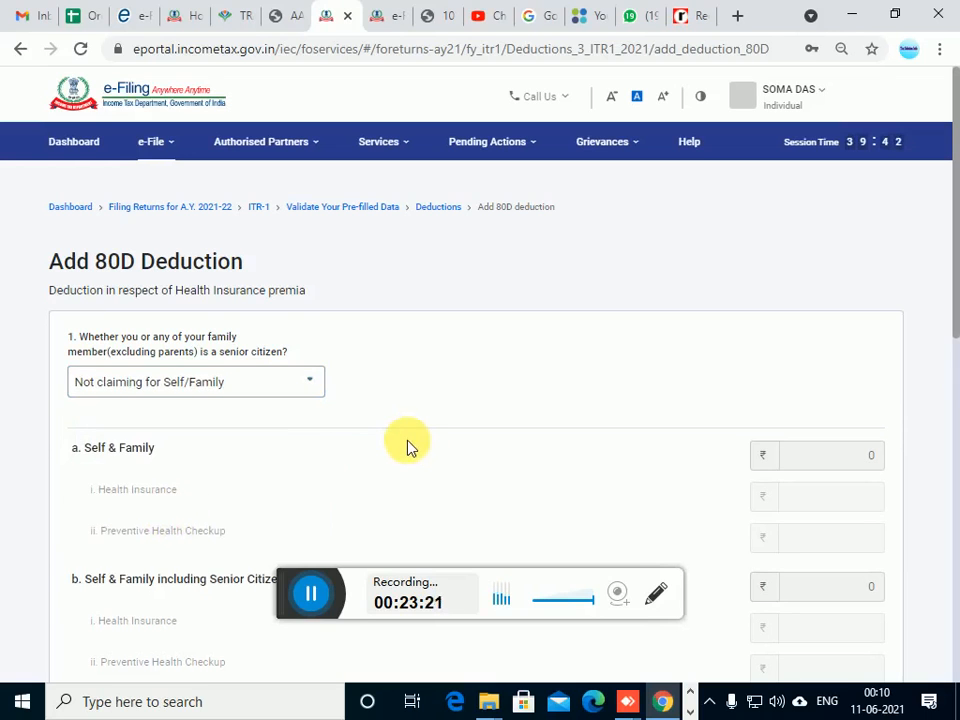
pyautogui.scroll(-1, 444, 436)
pyautogui.scroll(-3, 444, 436)
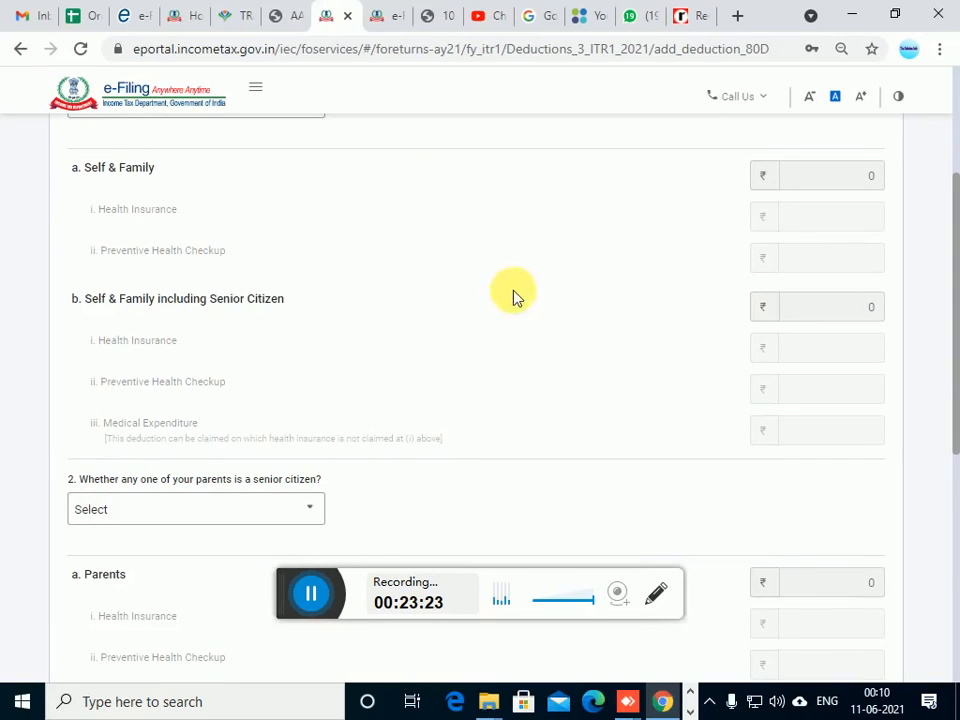
pyautogui.scroll(-5, 852, 378)
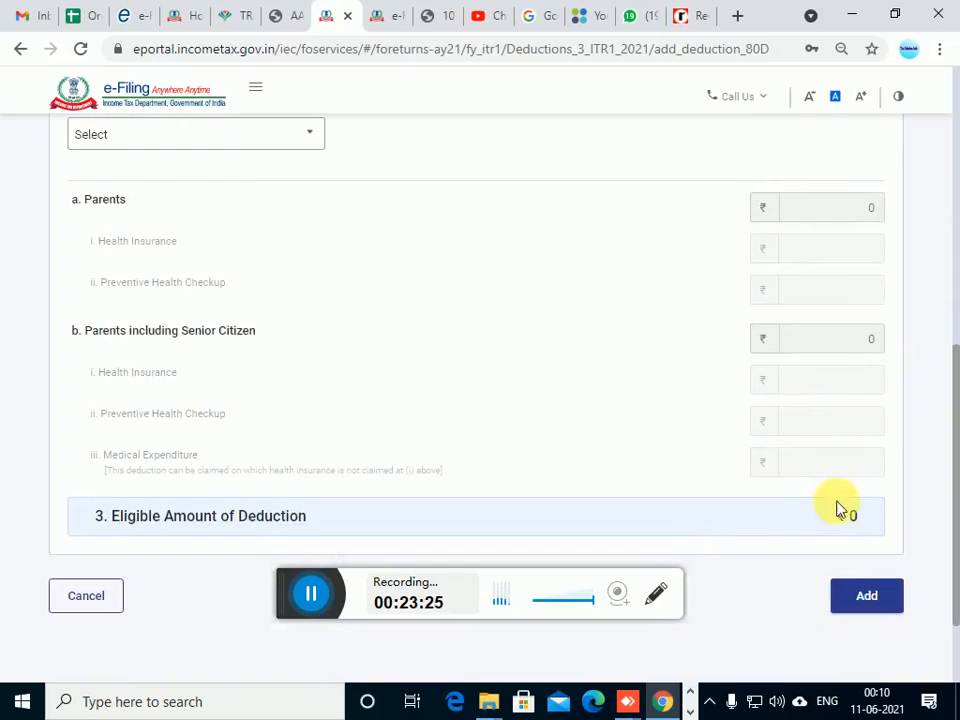
pyautogui.scroll(6, 843, 521)
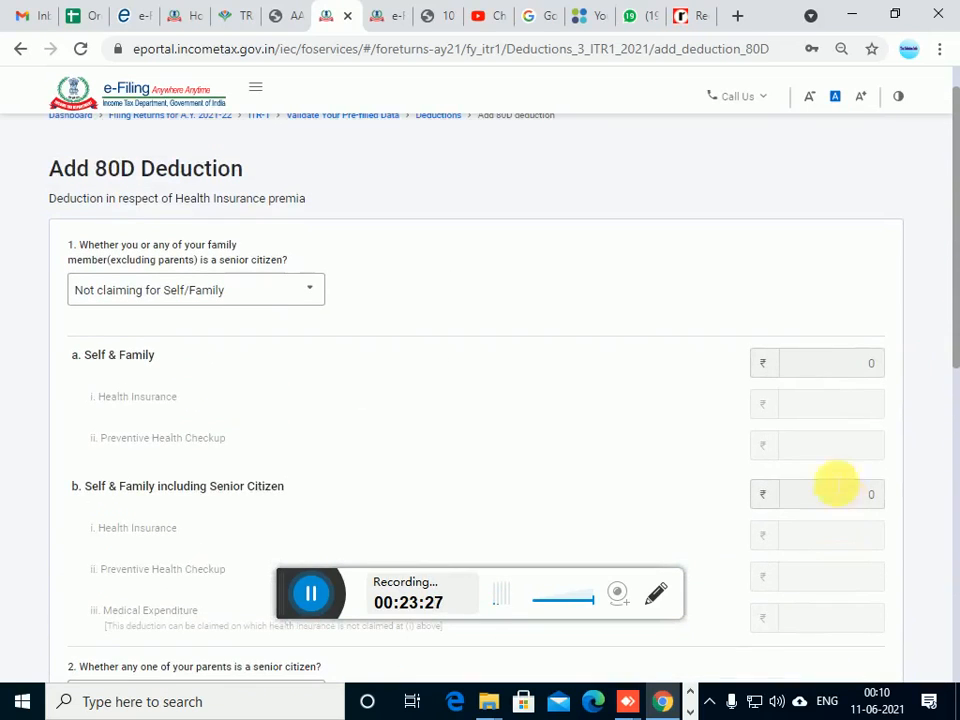
# Answer Yes to a family member being a senior citizen and enter Health Insurance 10,000, Preventive Health Checkup 4,000 and Medical Expenditure 1,000
pyautogui.click(283, 292)
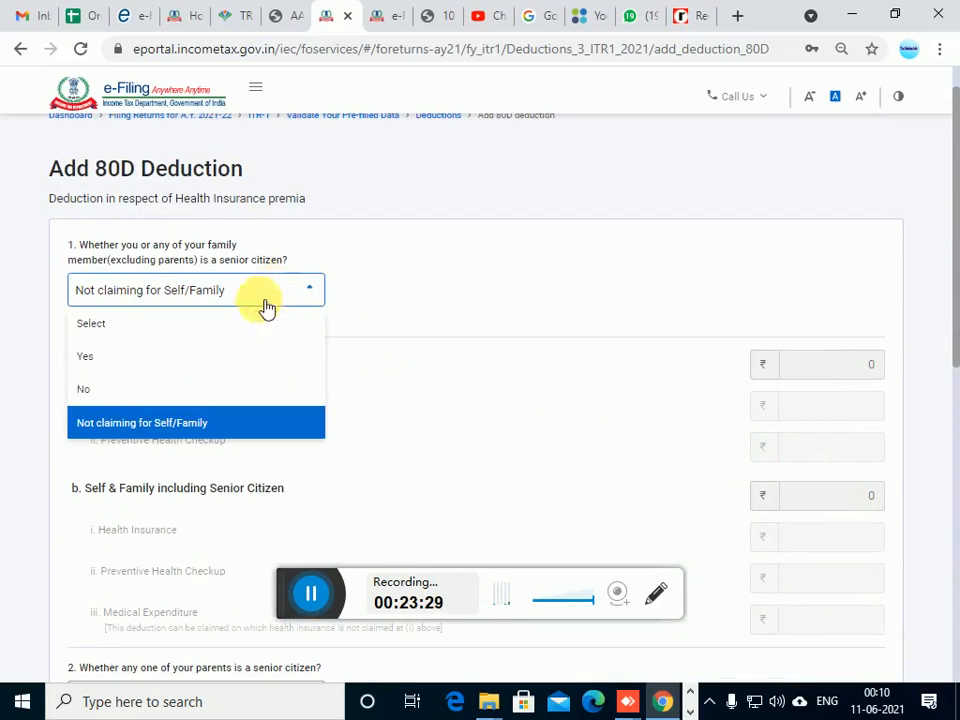
pyautogui.click(160, 364)
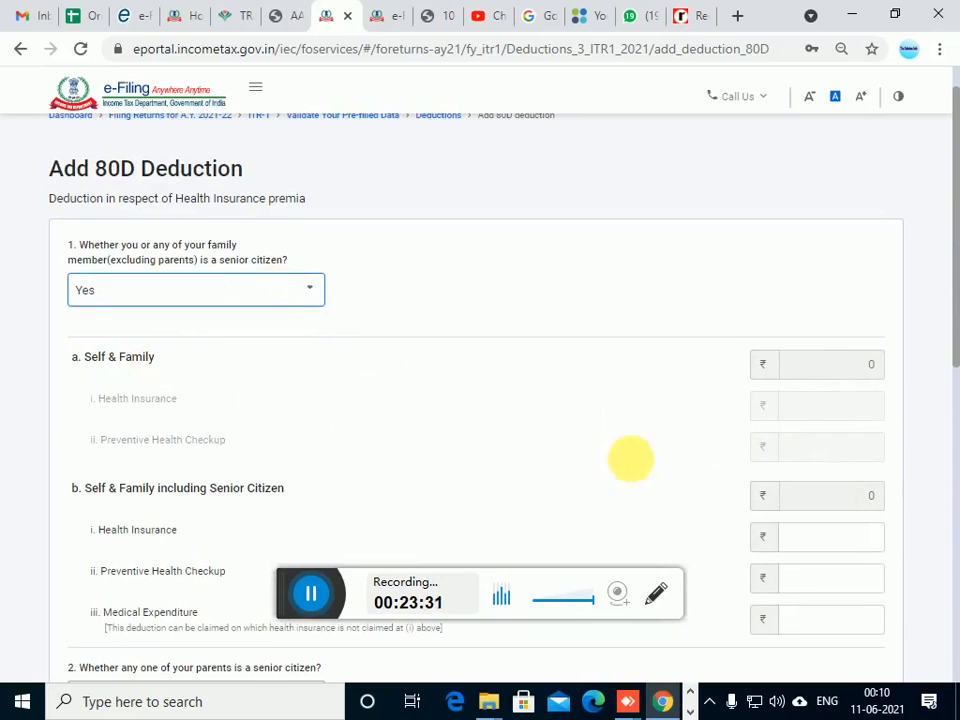
pyautogui.scroll(-2, 584, 384)
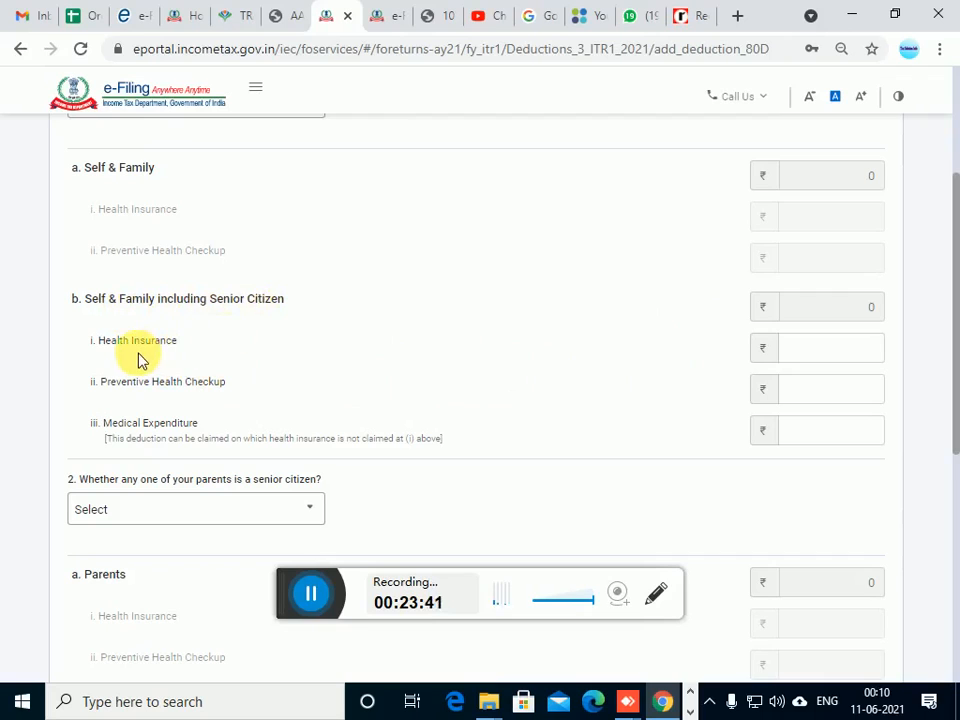
pyautogui.click(838, 350)
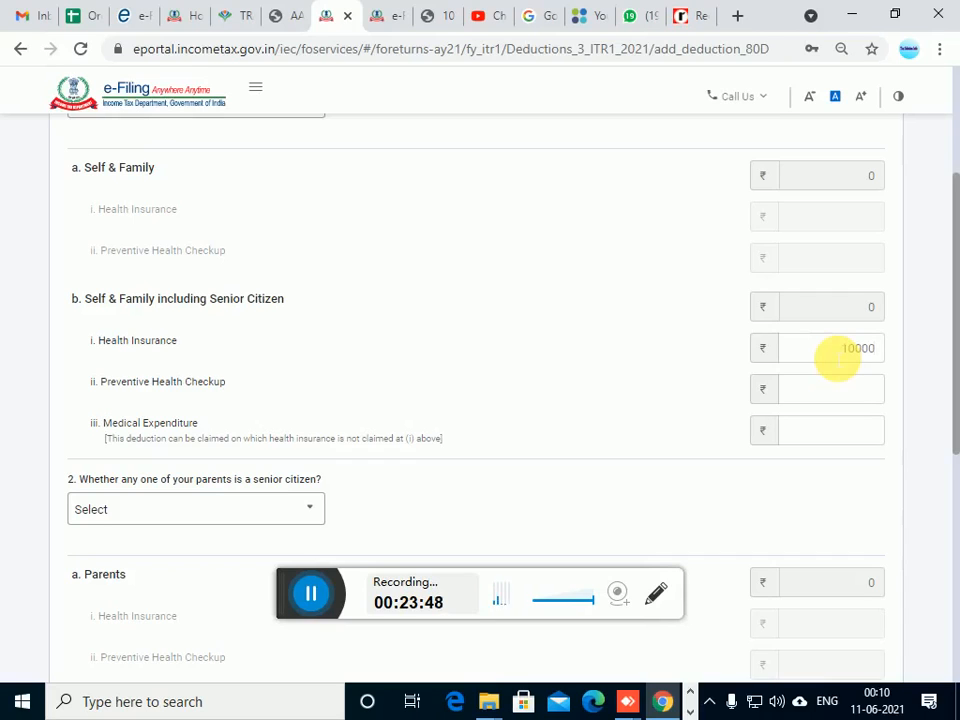
pyautogui.click(842, 392)
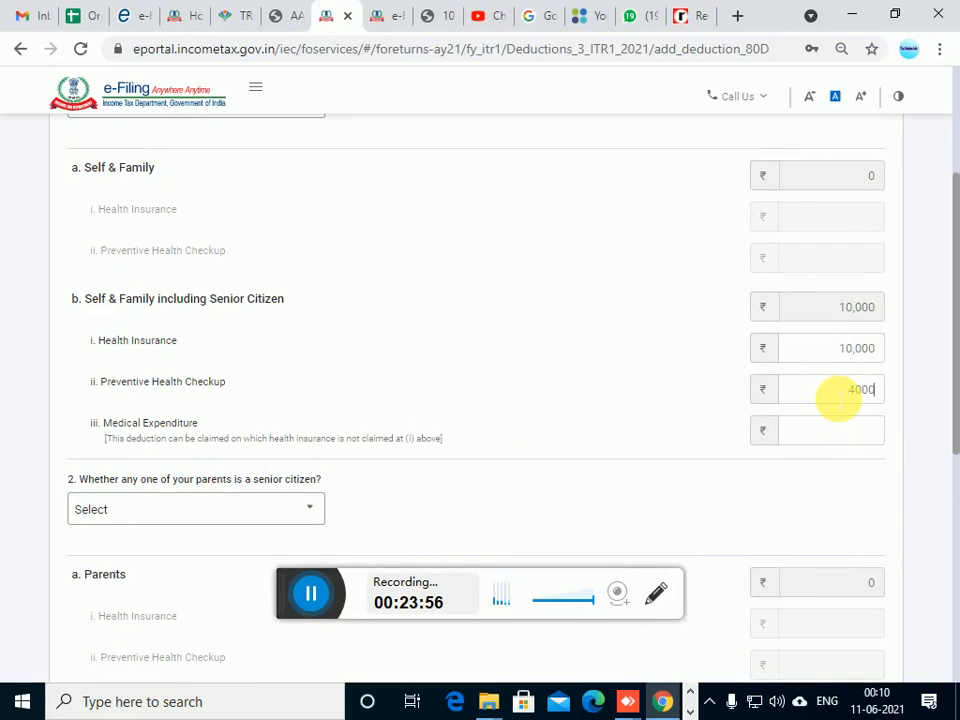
pyautogui.write('4000')
pyautogui.press('Tab')
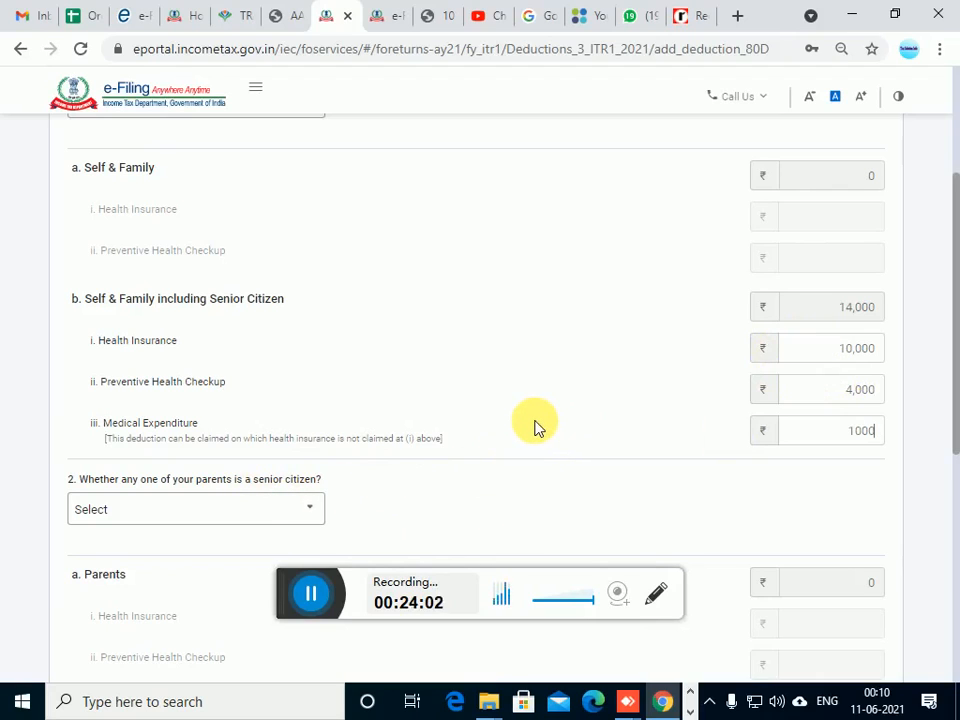
pyautogui.write('1000')
pyautogui.press('Tab')
# Try to add the 80D deduction without answering the parents' senior citizen question, and return to that question
pyautogui.scroll(-1, 560, 490)
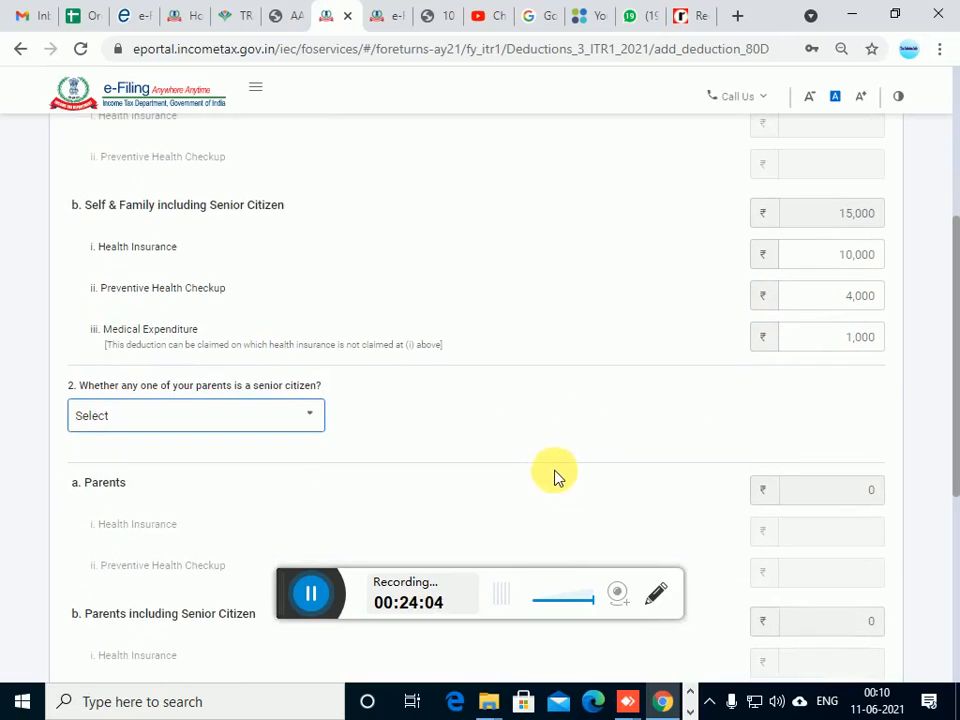
pyautogui.scroll(-1, 543, 466)
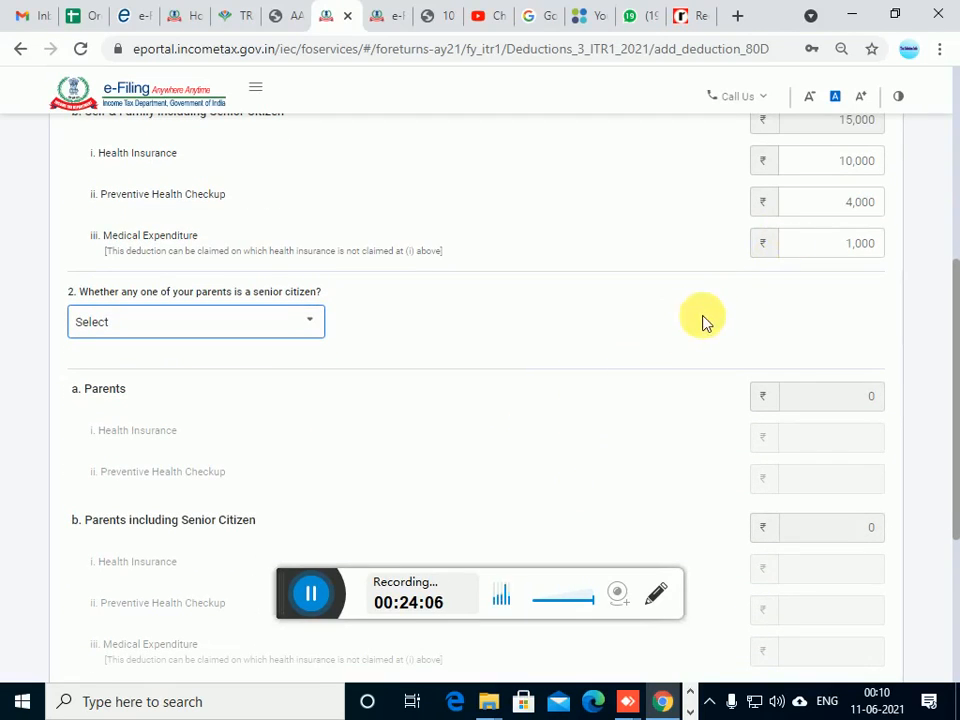
pyautogui.scroll(-2, 702, 325)
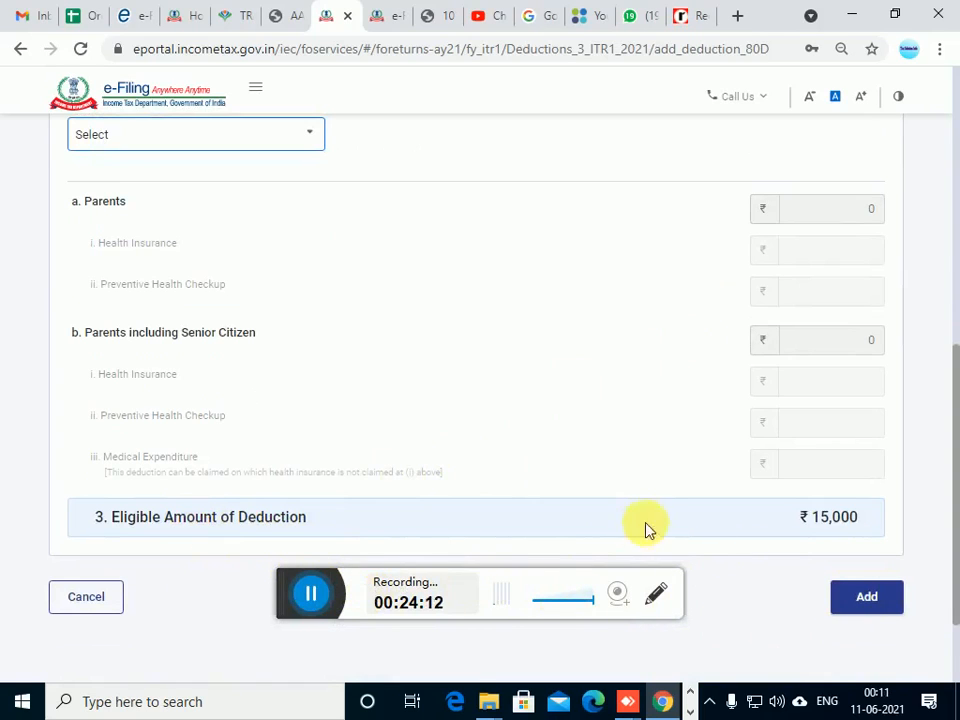
pyautogui.click(878, 607)
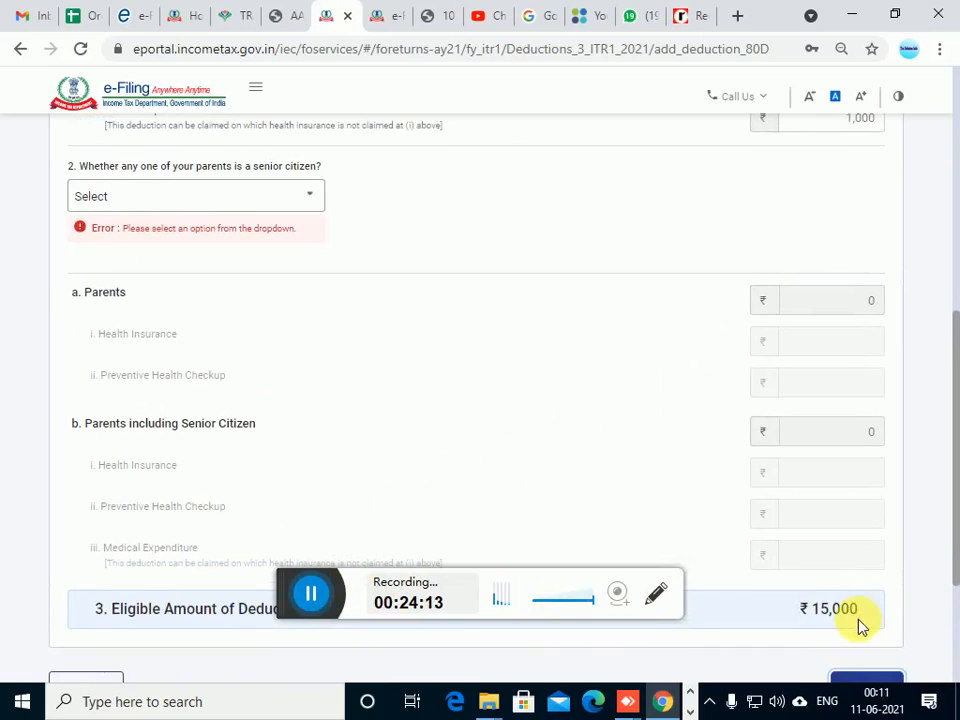
pyautogui.scroll(1, 150, 225)
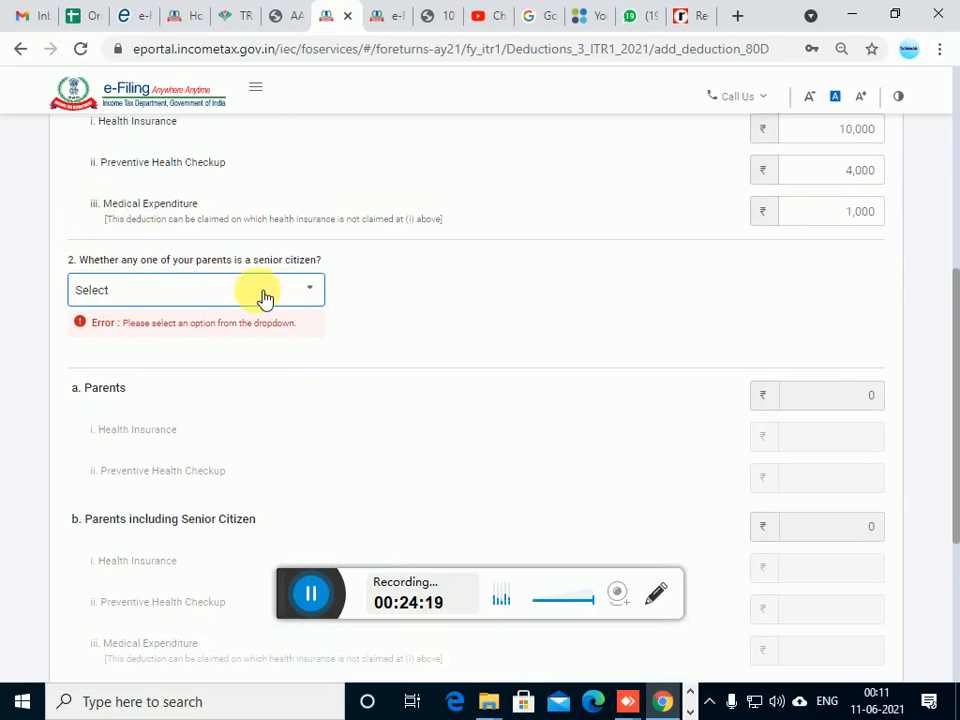
# Answer Yes to whether any one of the parents is a senior citizen in the 80D form
pyautogui.scroll(-3, 262, 297)
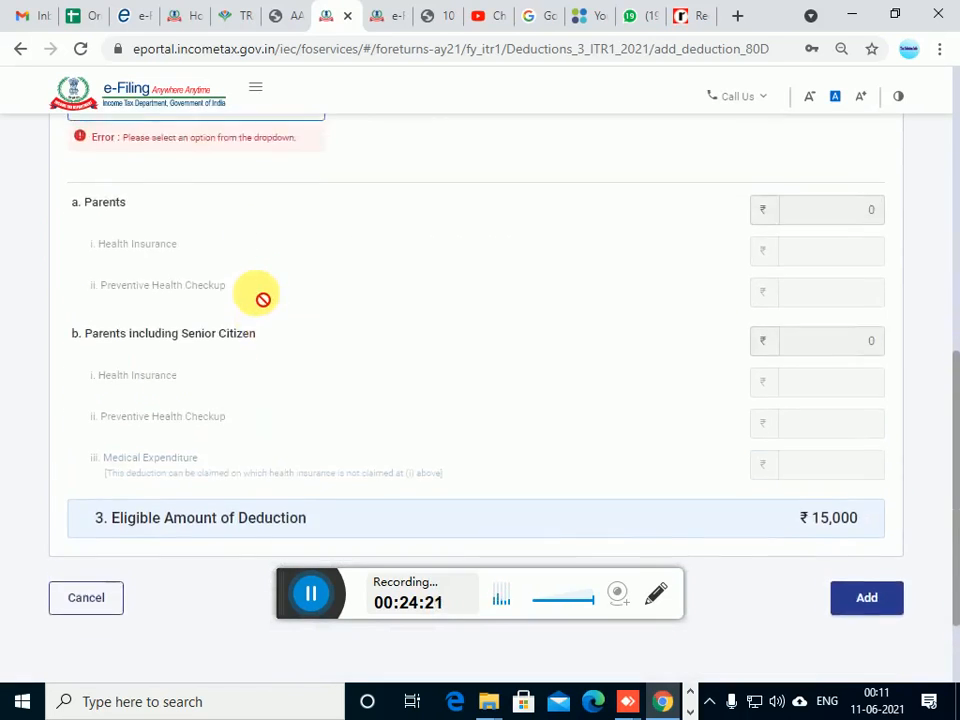
pyautogui.scroll(1, 262, 297)
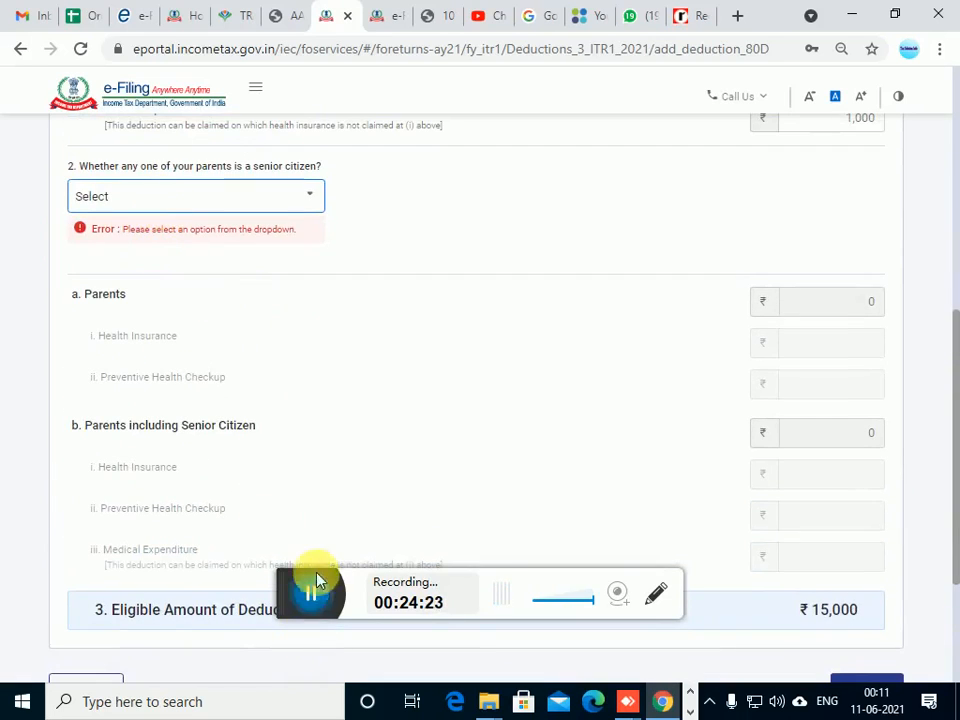
pyautogui.scroll(3, 214, 388)
pyautogui.click(258, 392)
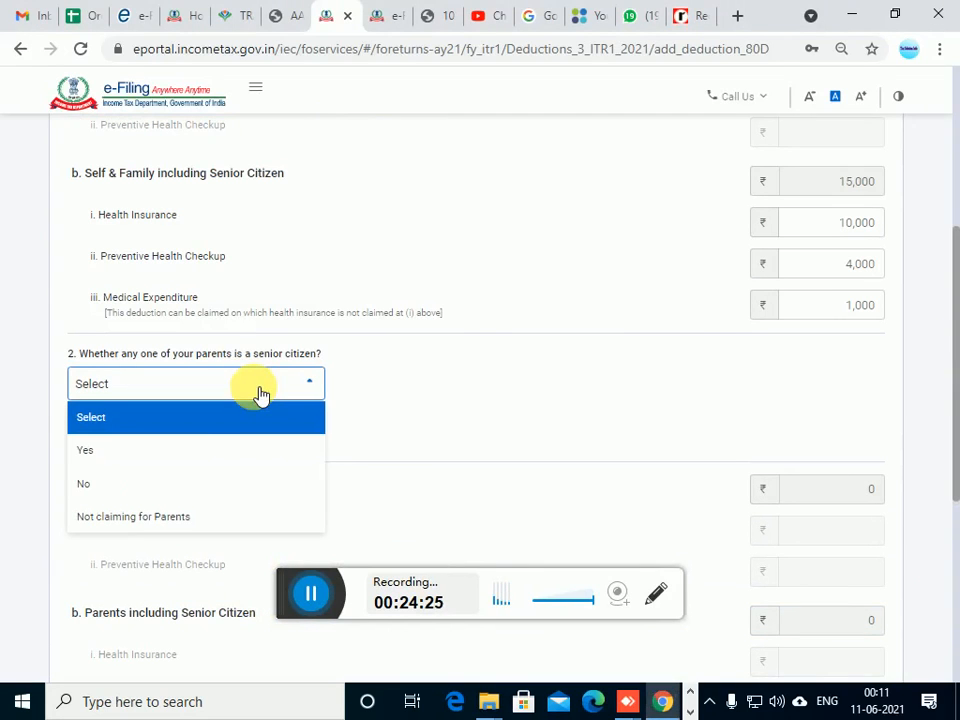
pyautogui.click(148, 491)
pyautogui.click(308, 594)
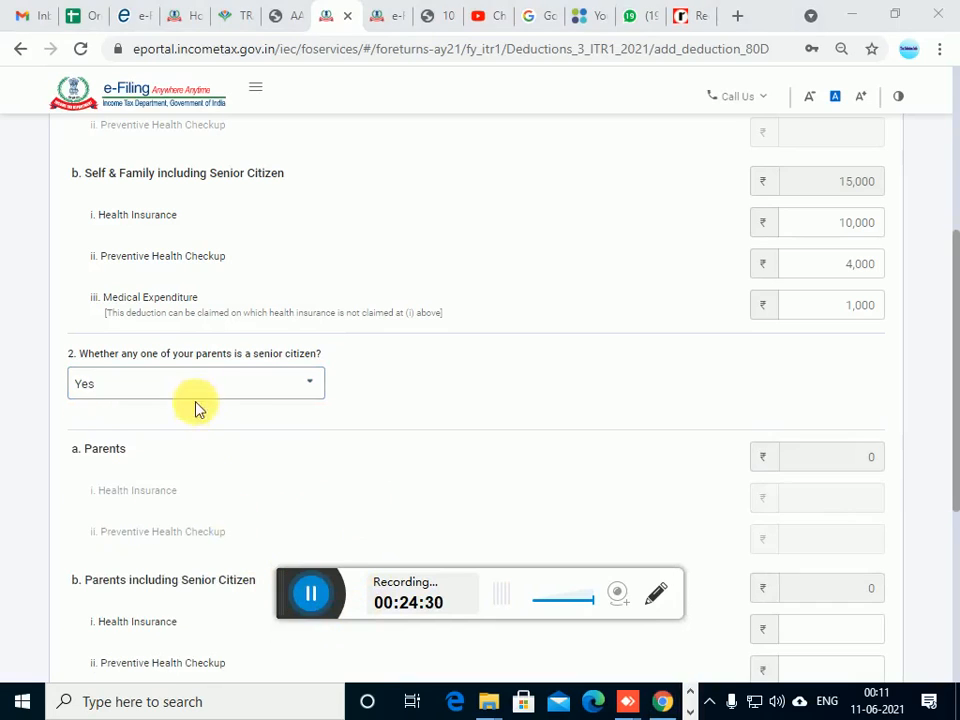
# Under Parents including Senior Citizen, enter Health Insurance 1,000 and Preventive Health Checkup 2,000
pyautogui.scroll(-1, 292, 447)
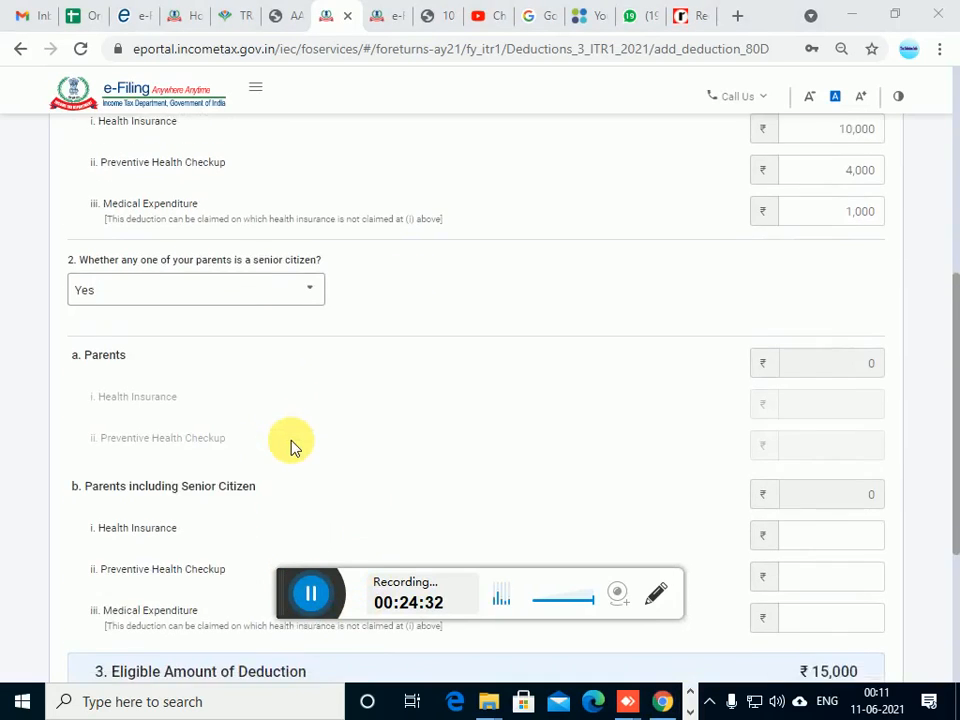
pyautogui.scroll(-2, 292, 447)
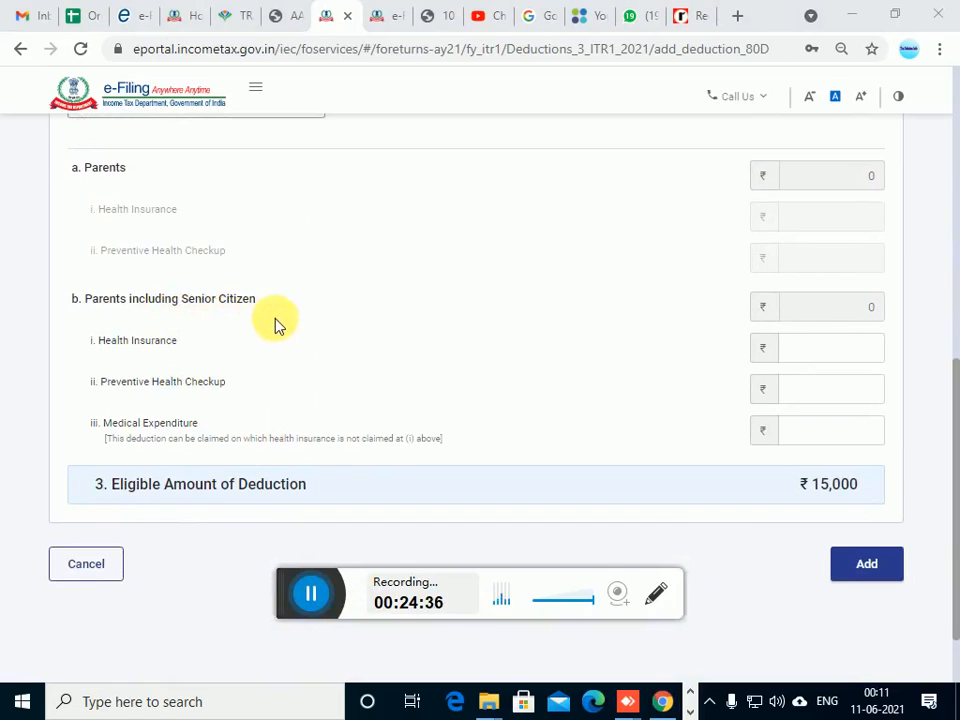
pyautogui.click(768, 355)
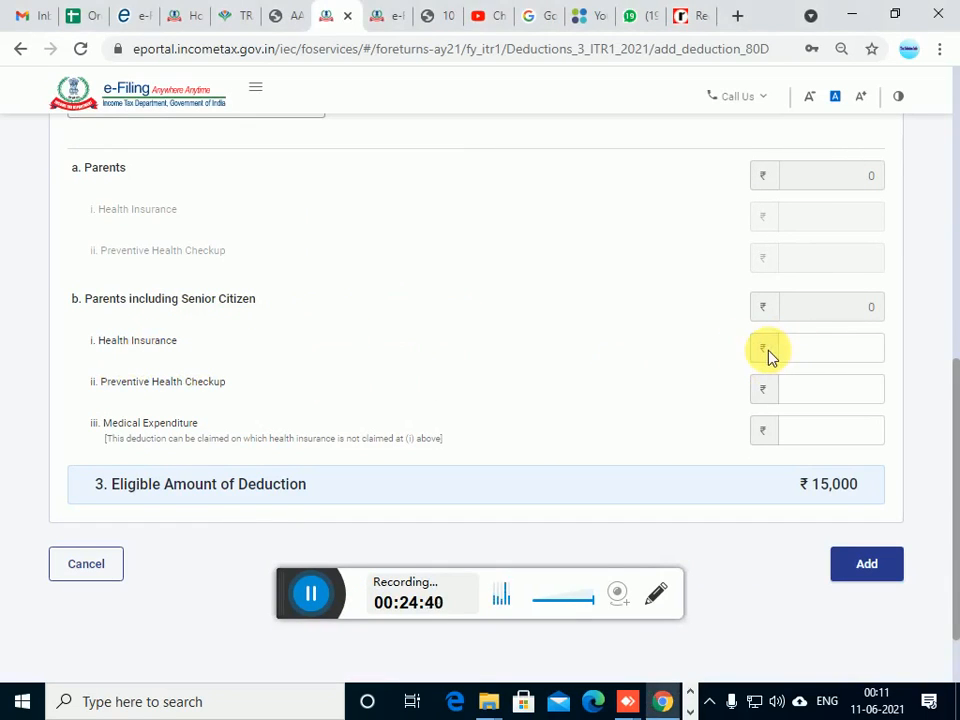
pyautogui.write('1000')
pyautogui.press('Tab')
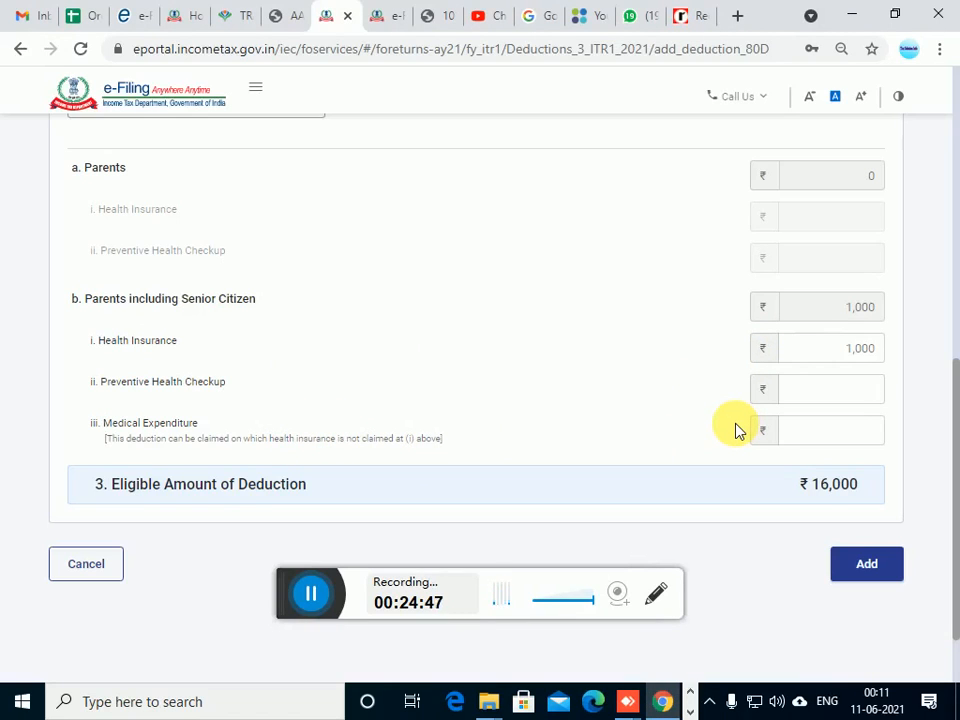
pyautogui.write('2,000')
pyautogui.press('Tab')
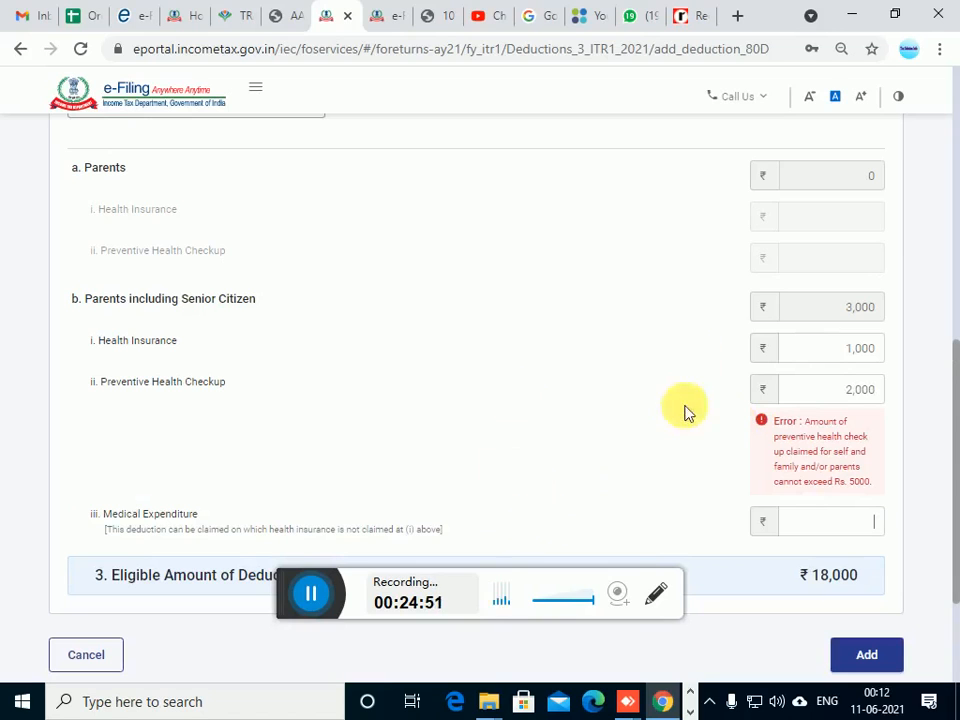
# Set the parents' Preventive Health Checkup to 1,000 and Medical Expenditure to 1,000, and add the 80D deduction
pyautogui.scroll(-1, 259, 598)
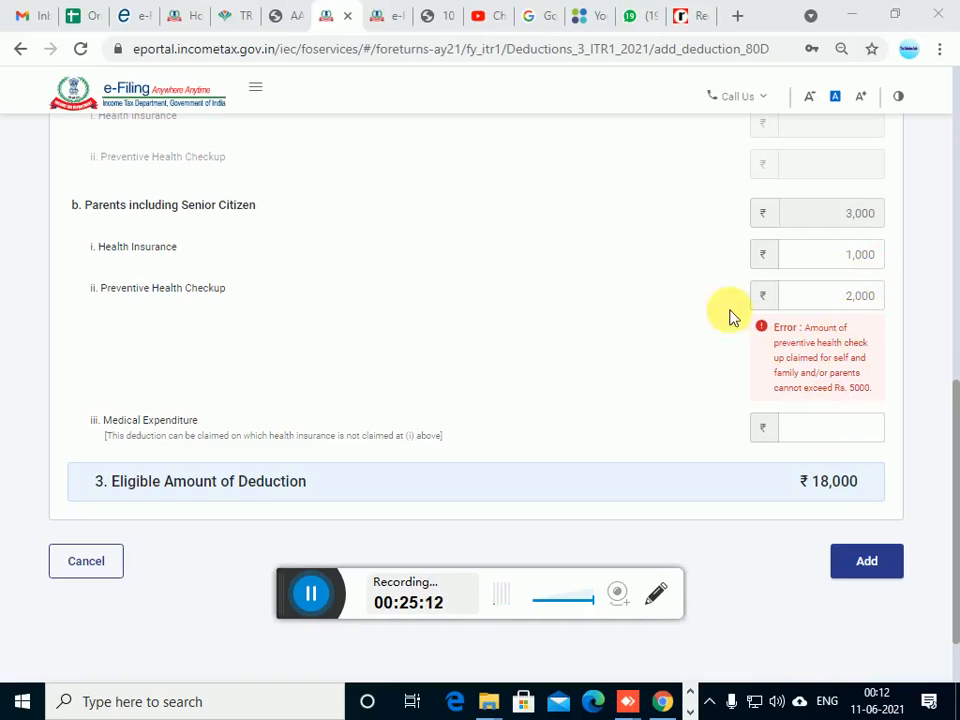
pyautogui.scroll(5, 860, 320)
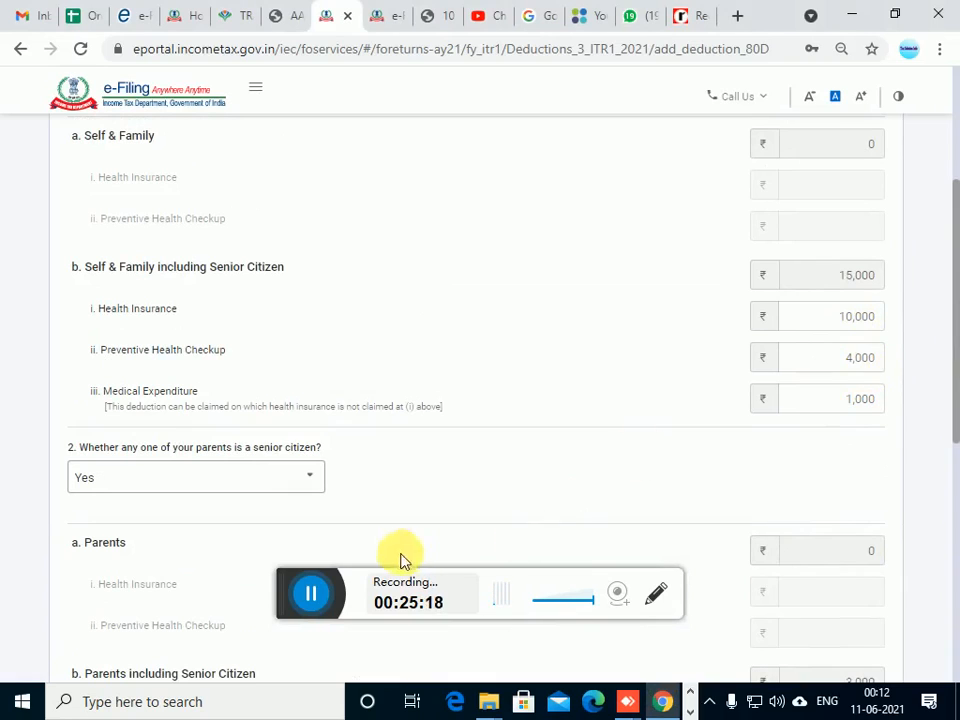
pyautogui.scroll(-4, 257, 596)
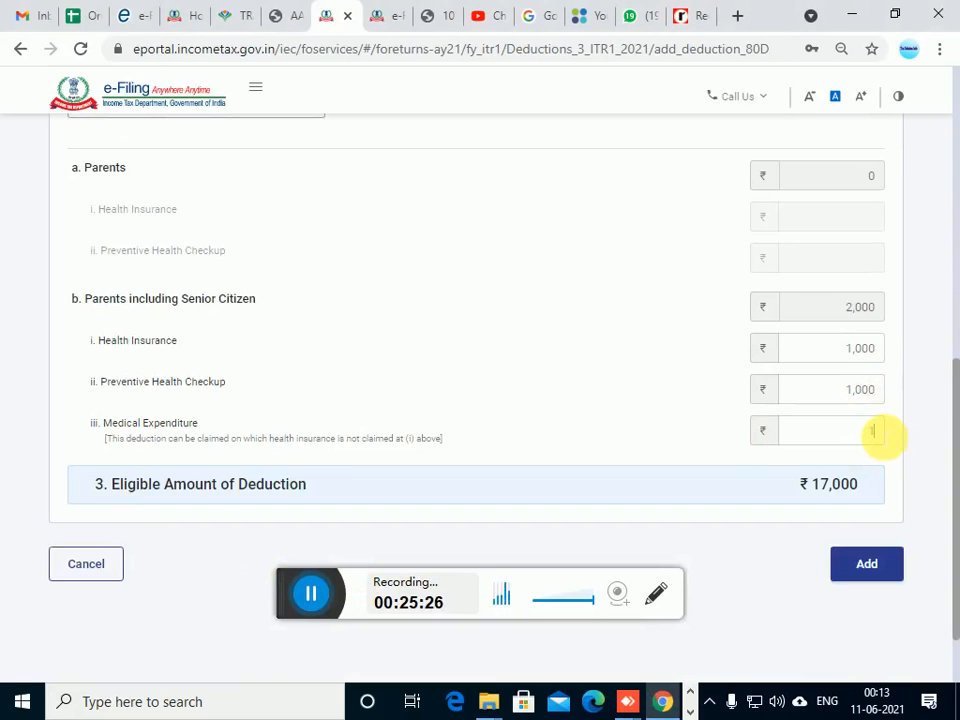
pyautogui.write('000')
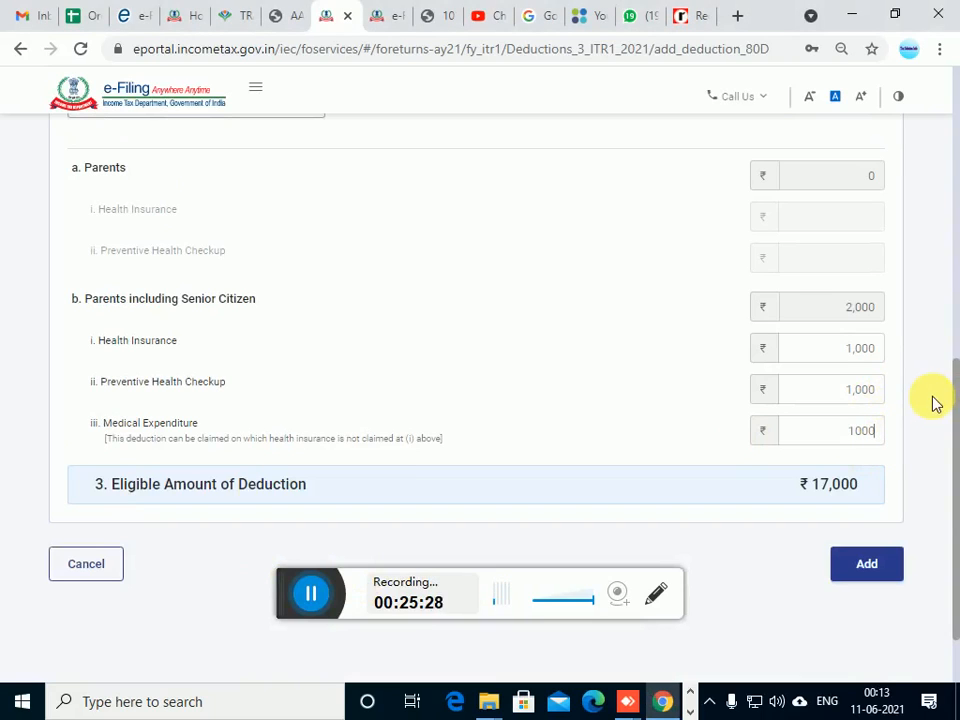
pyautogui.press('Tab')
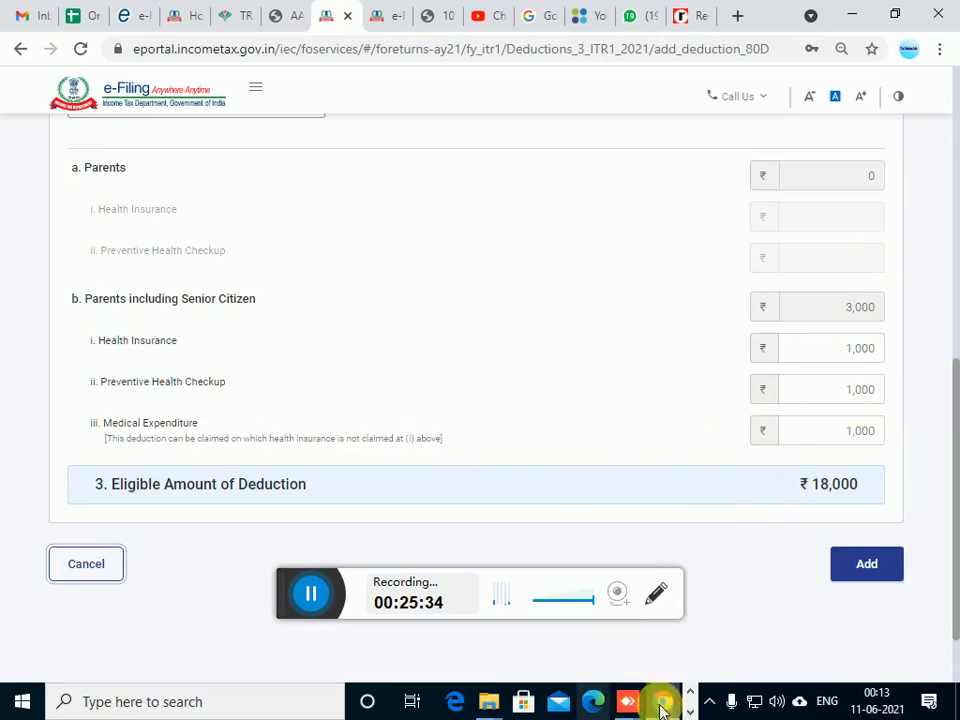
pyautogui.click(866, 564)
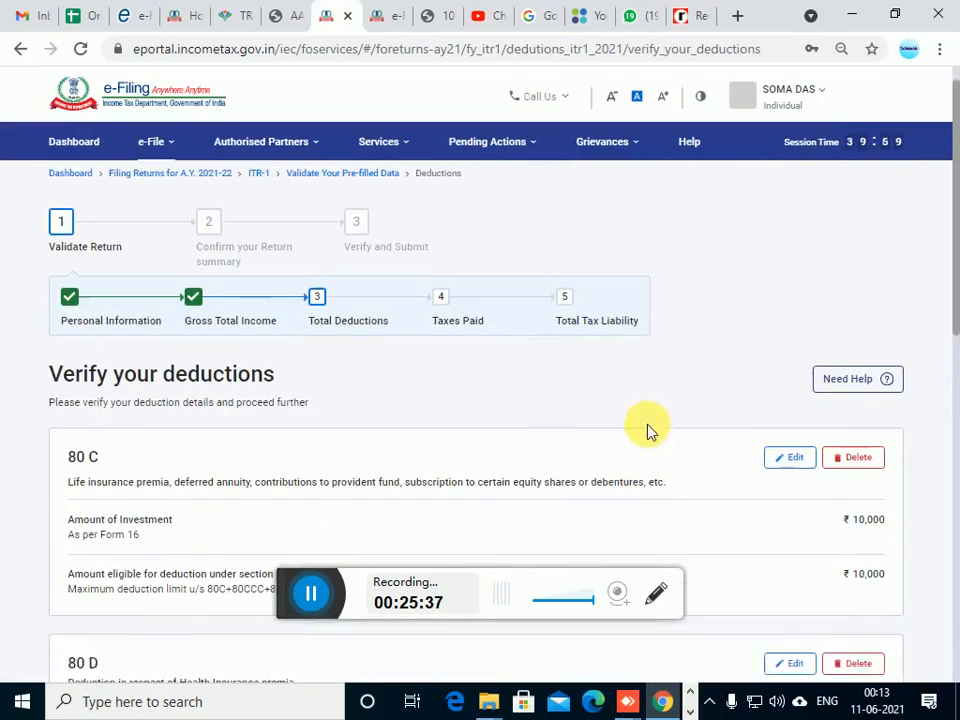
# Add an 80TTA deduction with interest on saving bank accounts of 400
pyautogui.scroll(-3, 649, 429)
pyautogui.scroll(-5, 610, 440)
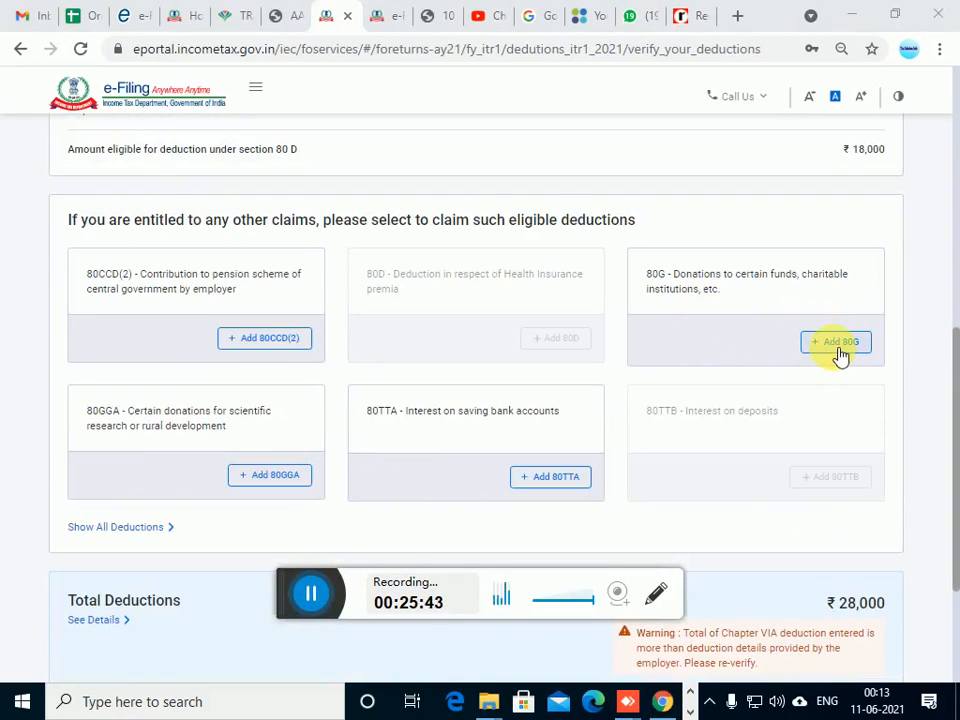
pyautogui.scroll(-2, 536, 410)
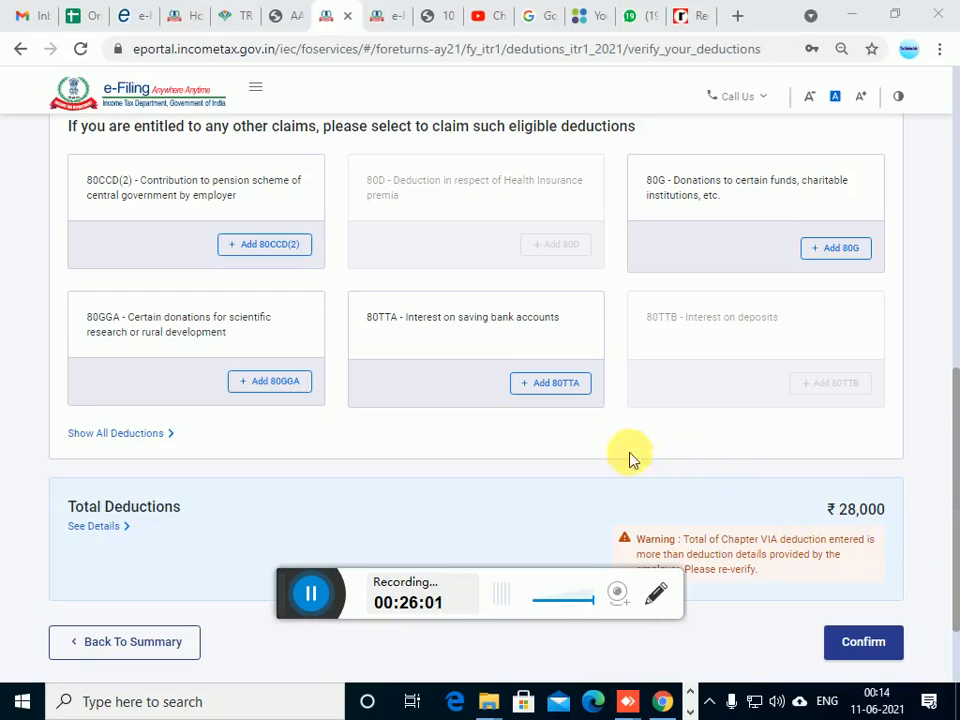
pyautogui.click(558, 384)
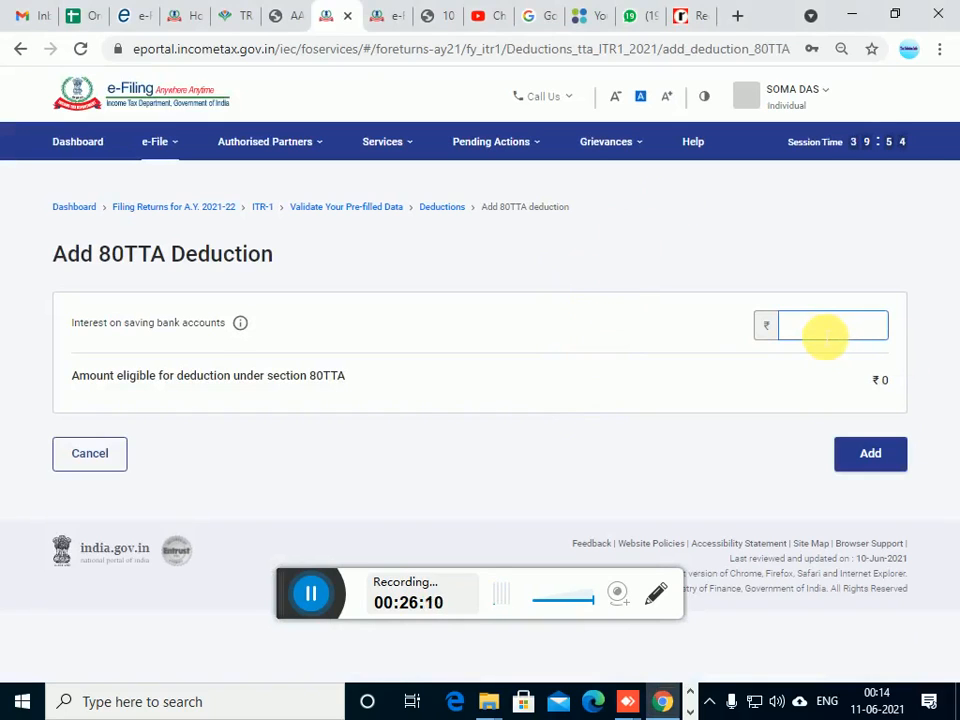
pyautogui.write('400')
pyautogui.press('Tab')
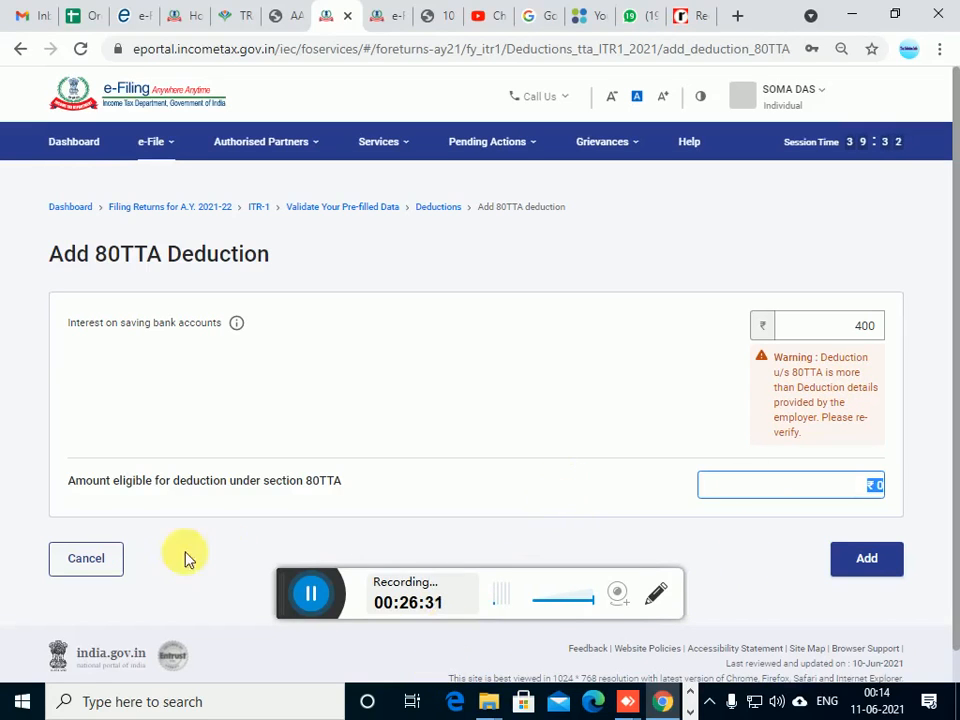
pyautogui.click(311, 594)
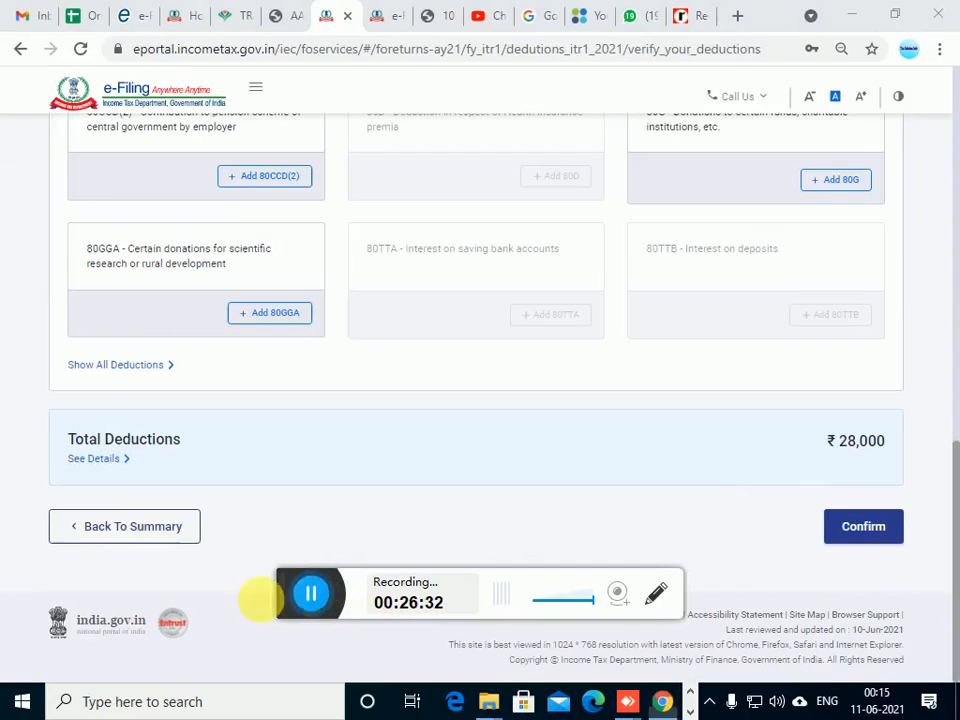
# Confirm the total deductions and open the Tax Paid section from the return summary
pyautogui.click(858, 530)
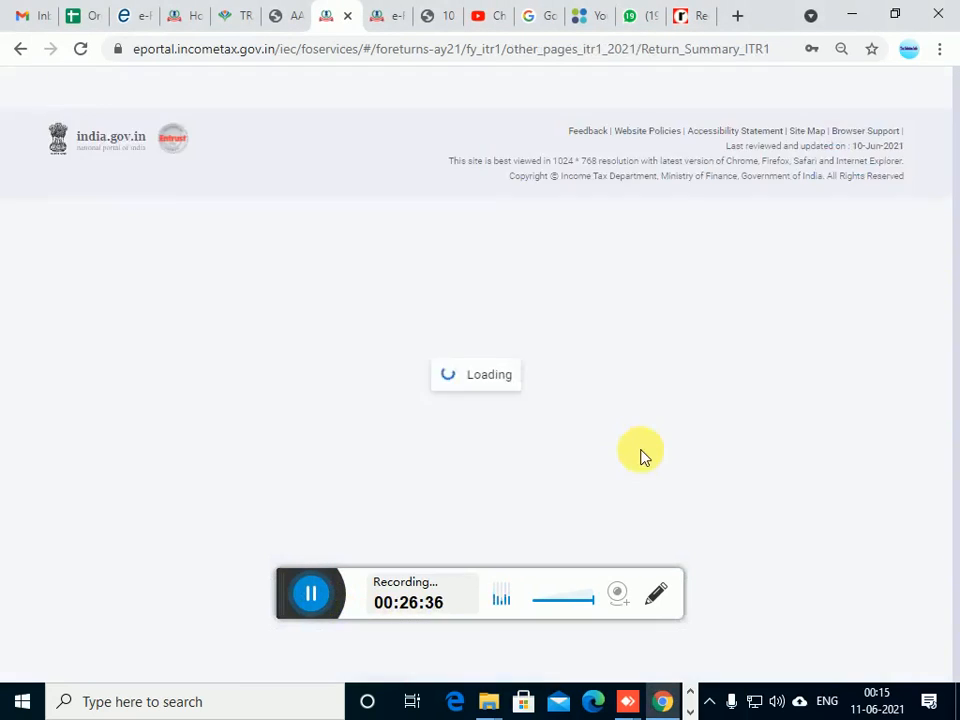
pyautogui.scroll(-5, 251, 591)
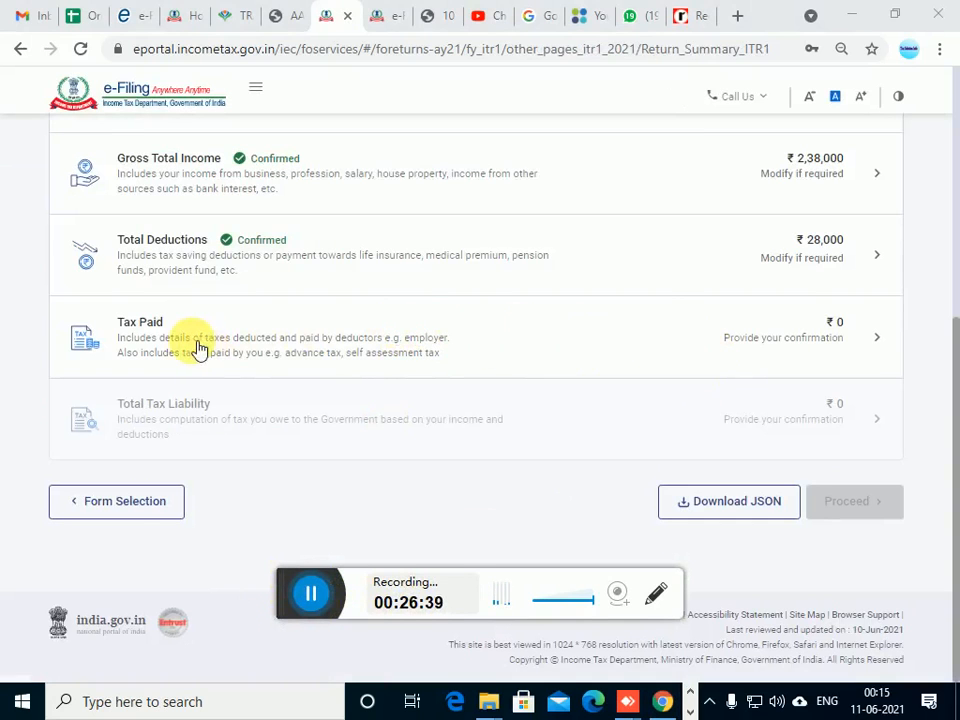
pyautogui.scroll(1, 366, 343)
pyautogui.click(354, 368)
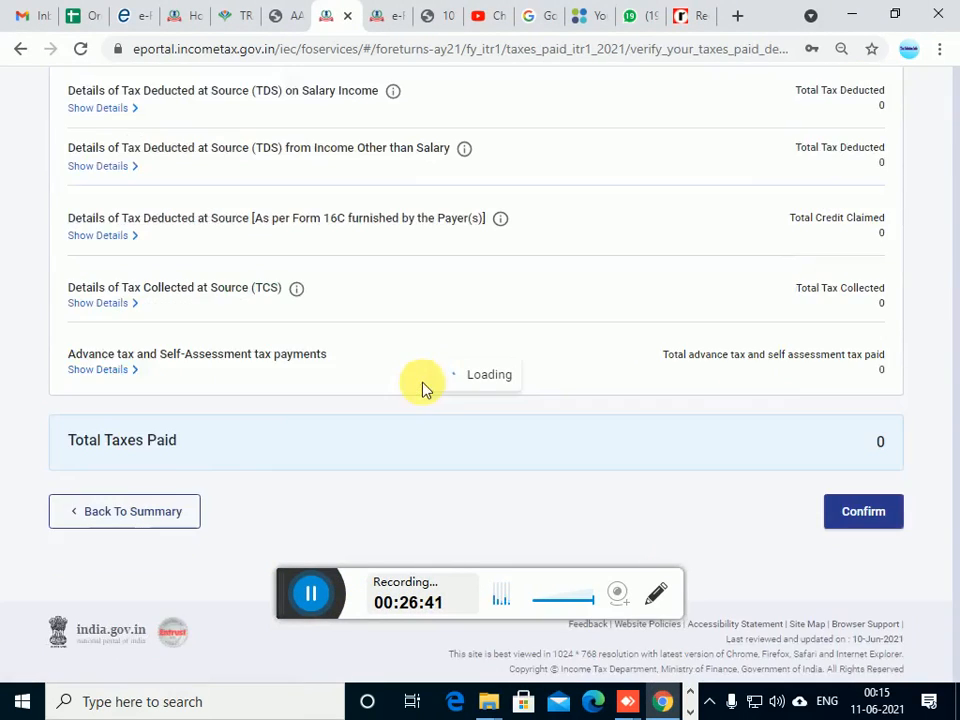
# Look through the taxes paid details, expand Advance tax and Self-Assessment tax payments, and start adding another tax entry
pyautogui.scroll(-2, 640, 505)
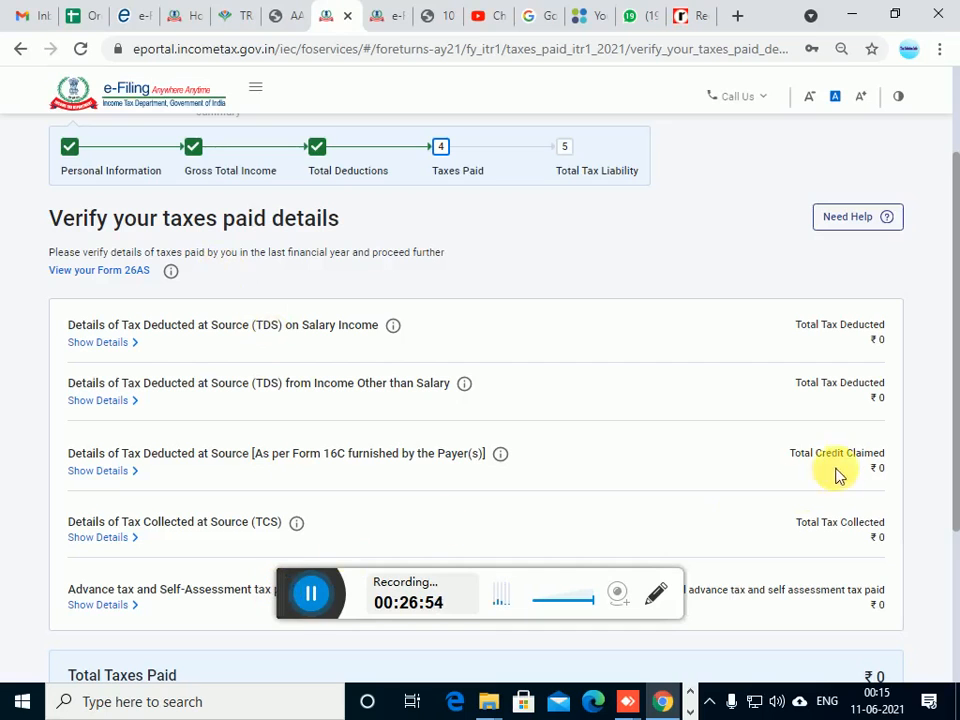
pyautogui.scroll(-1, 705, 403)
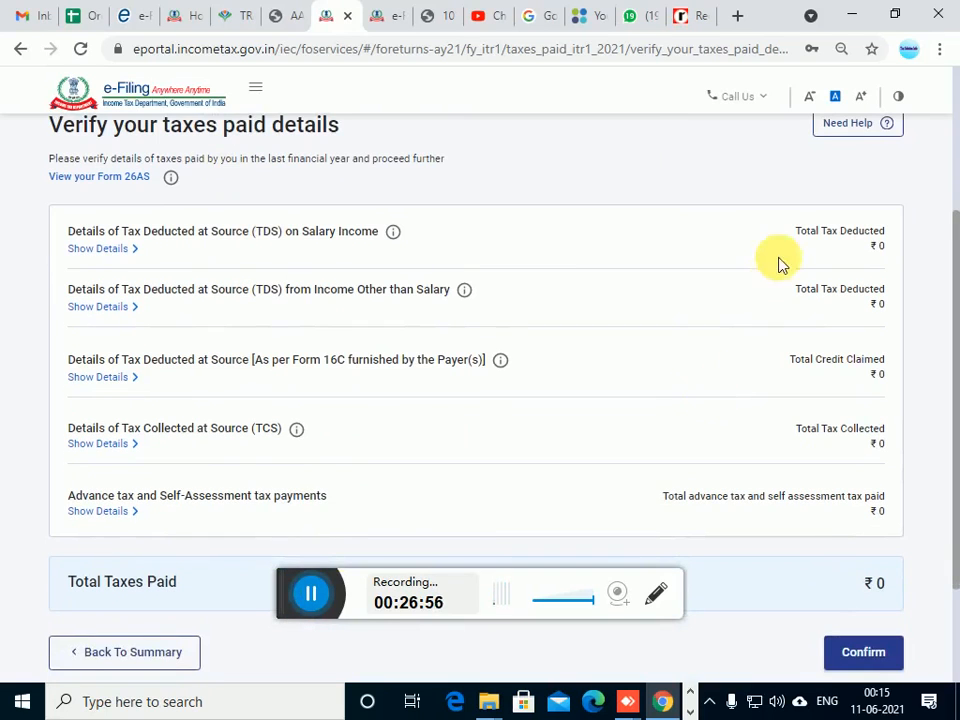
pyautogui.scroll(1, 772, 256)
pyautogui.scroll(-2, 767, 257)
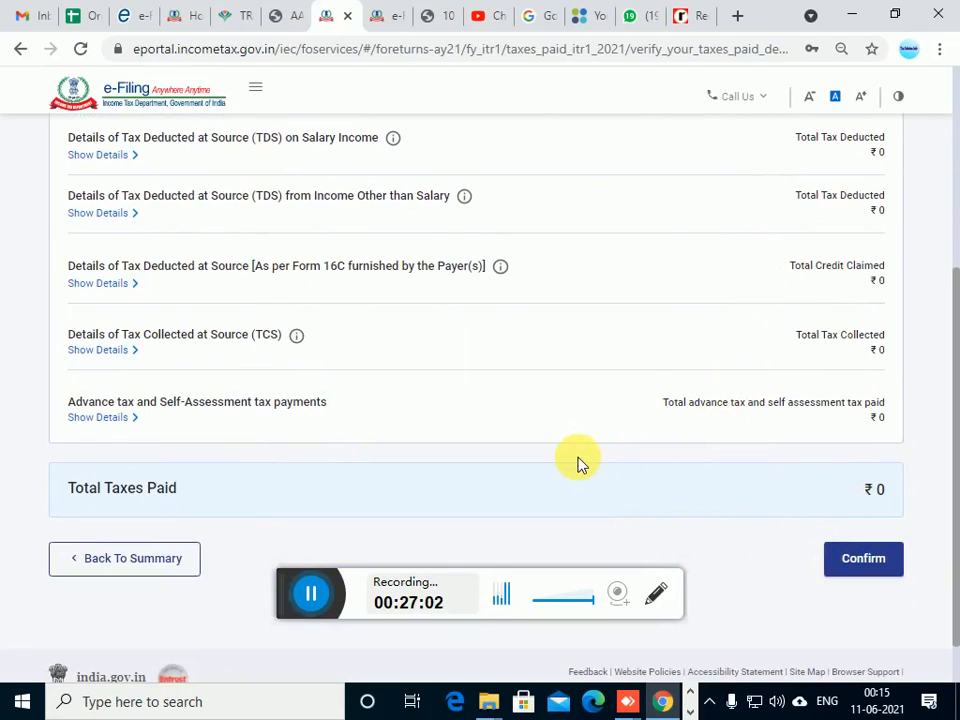
pyautogui.click(132, 419)
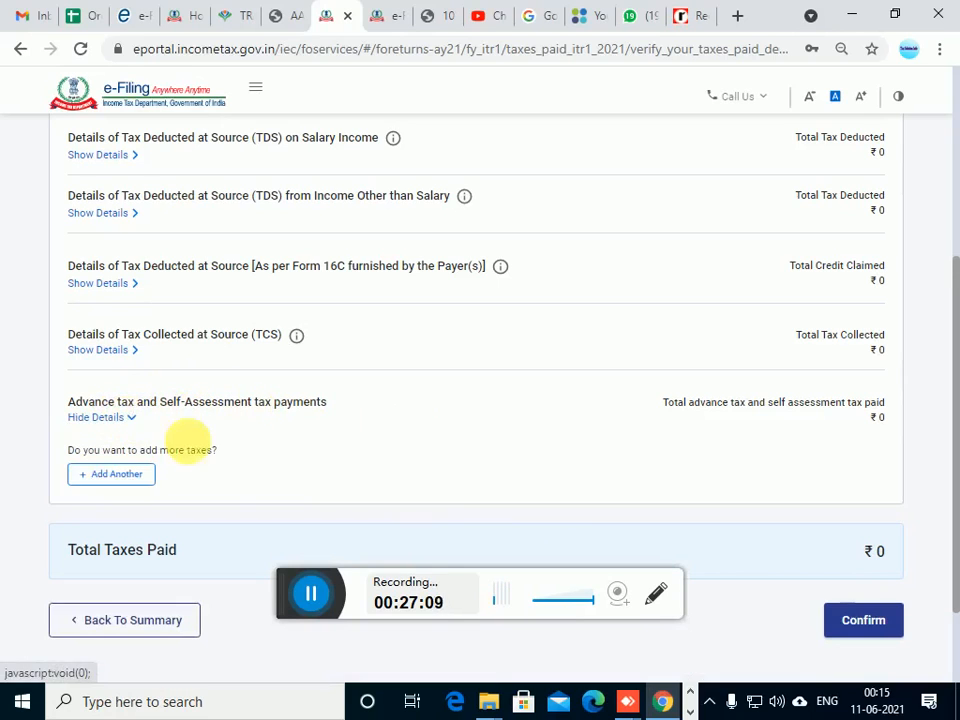
pyautogui.click(135, 485)
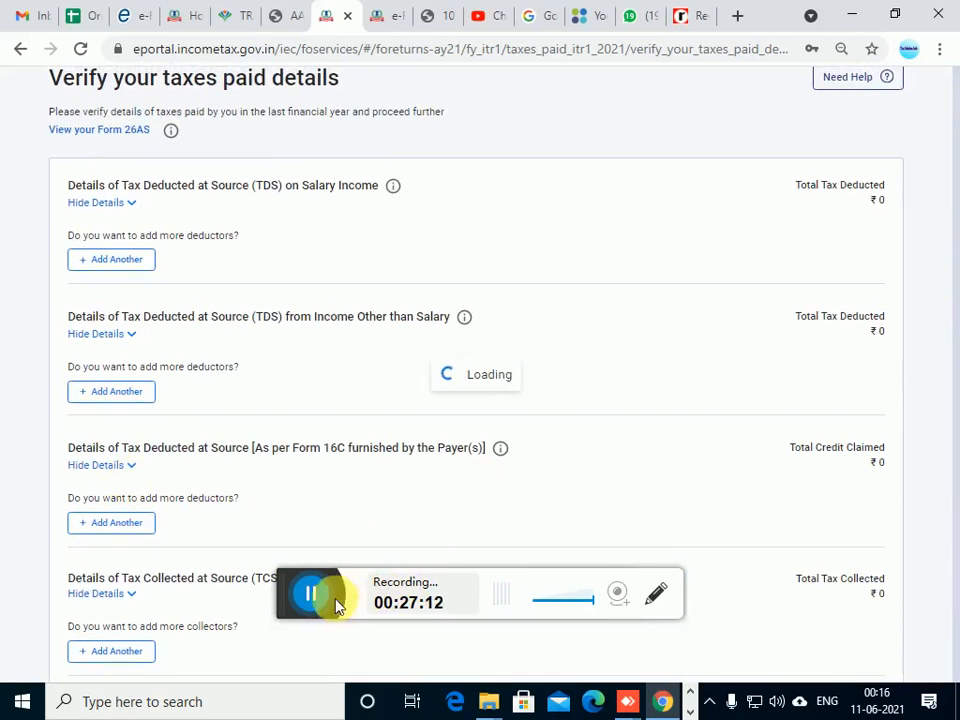